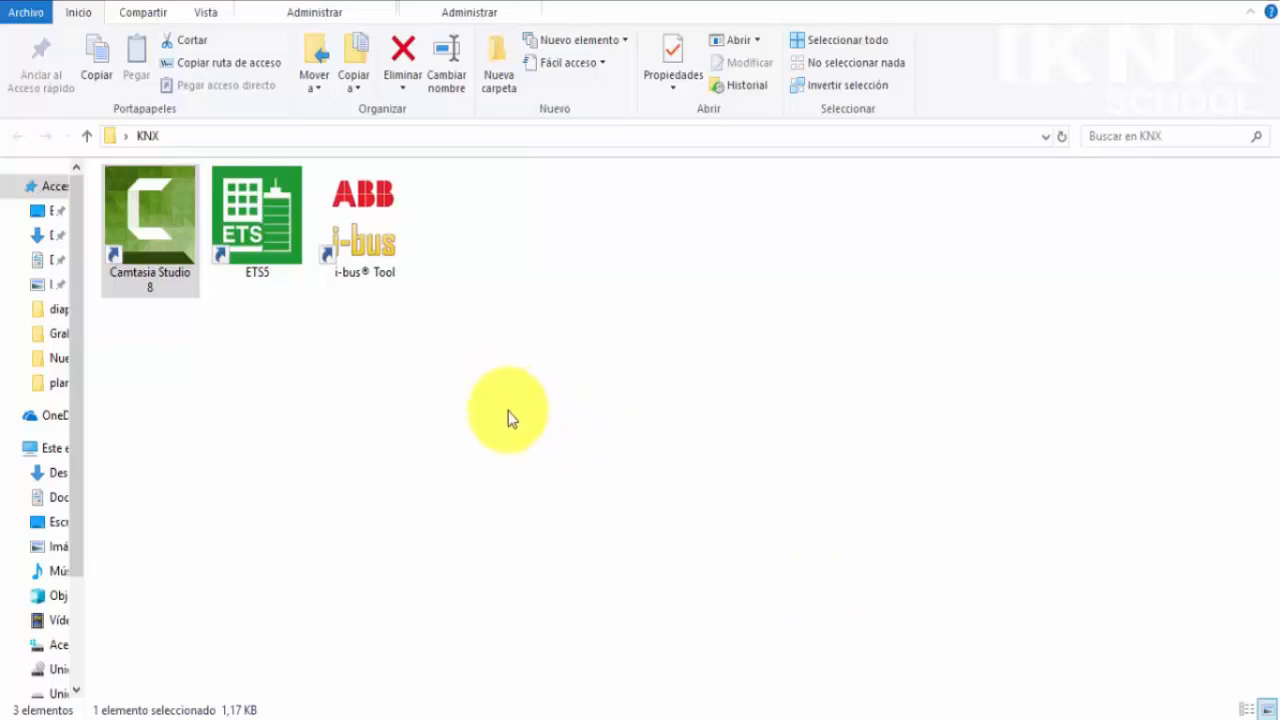
Launch the ABB i-bus Tool, and view its general settings before returning to the start page
{"action": "left_click", "coordinate": [368, 245]}
{"action": "double_click", "coordinate": [366, 244]}
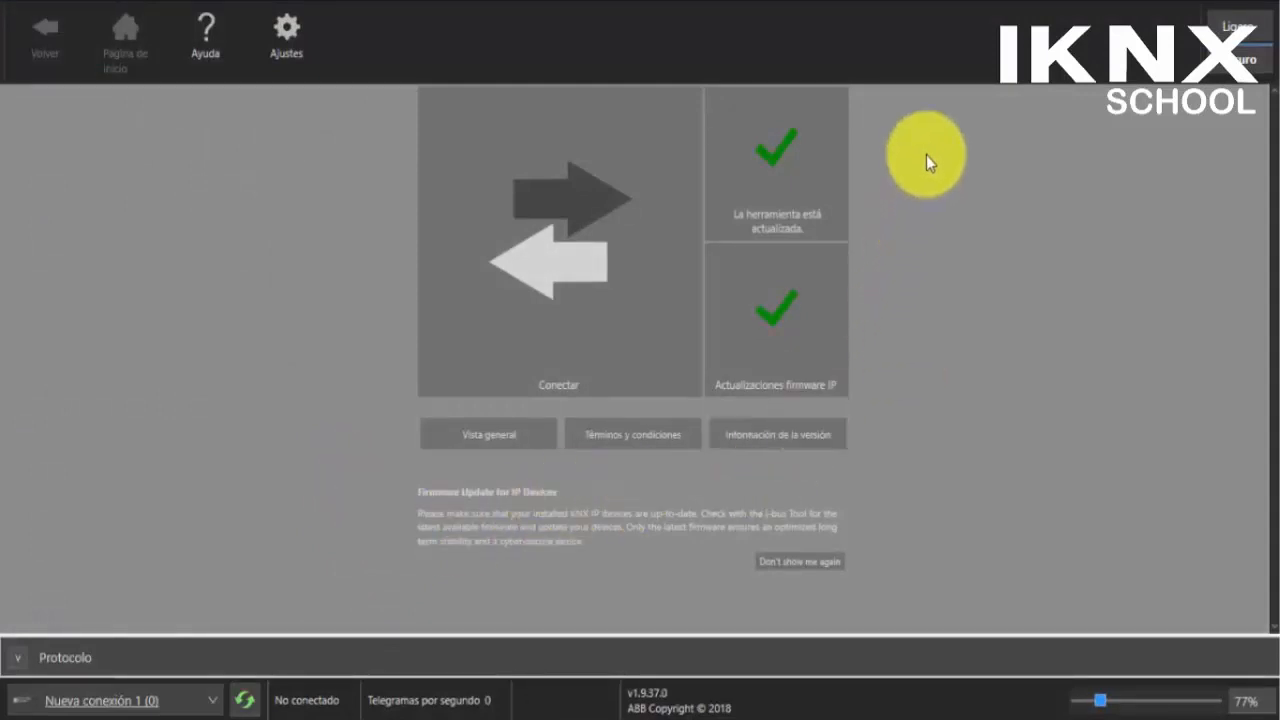
{"action": "left_click", "coordinate": [284, 78]}
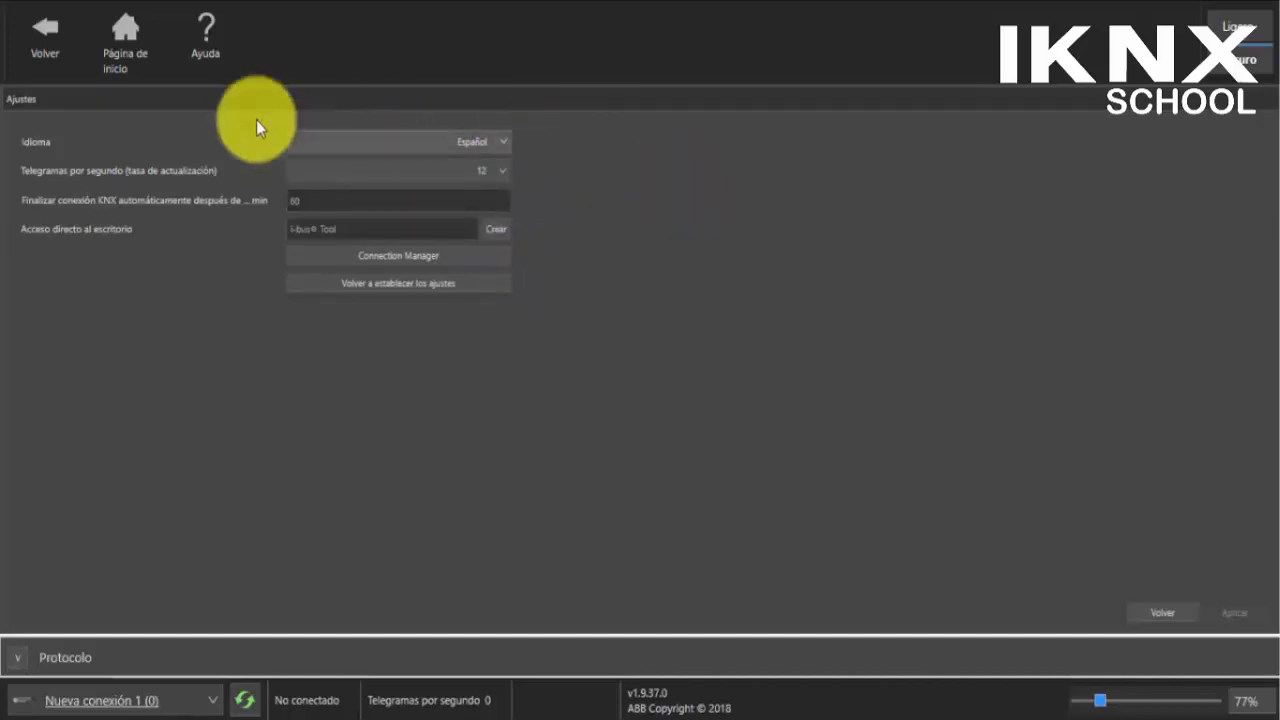
{"action": "left_click", "coordinate": [50, 40]}
View the start page help, and check the configured and found connections, refreshing the connection search
{"action": "left_click", "coordinate": [191, 45]}
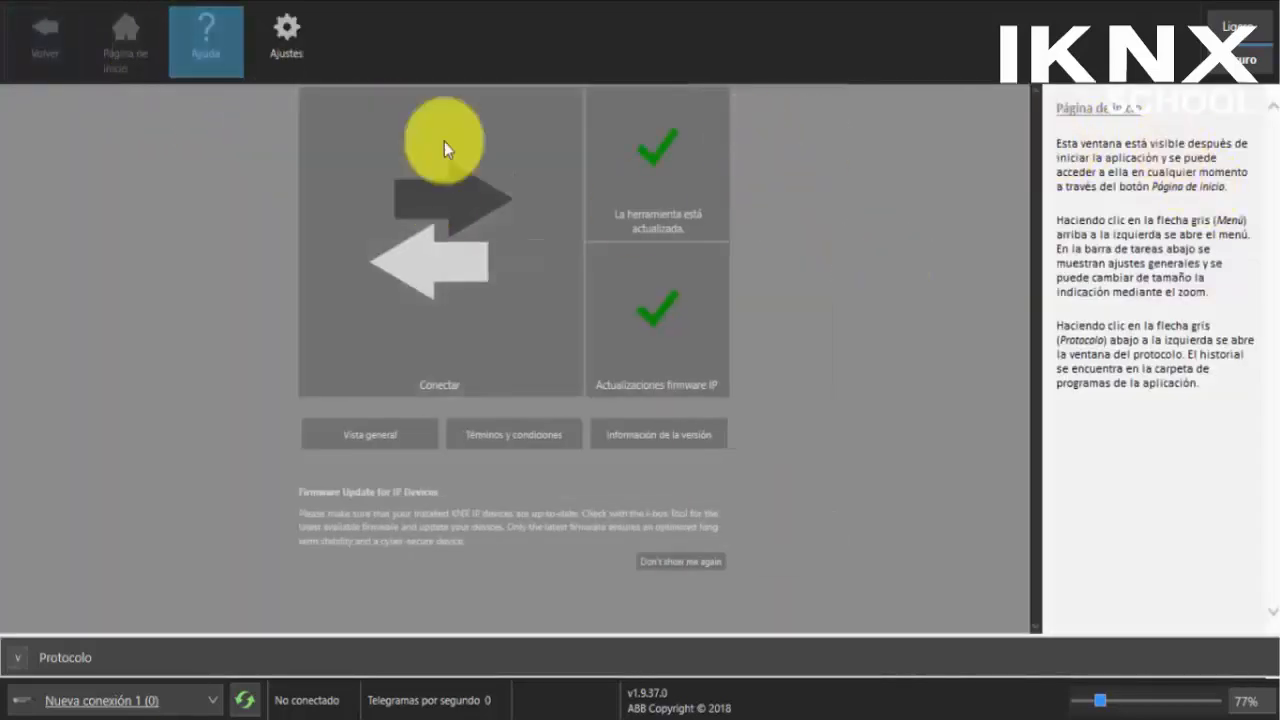
{"action": "left_click", "coordinate": [218, 34]}
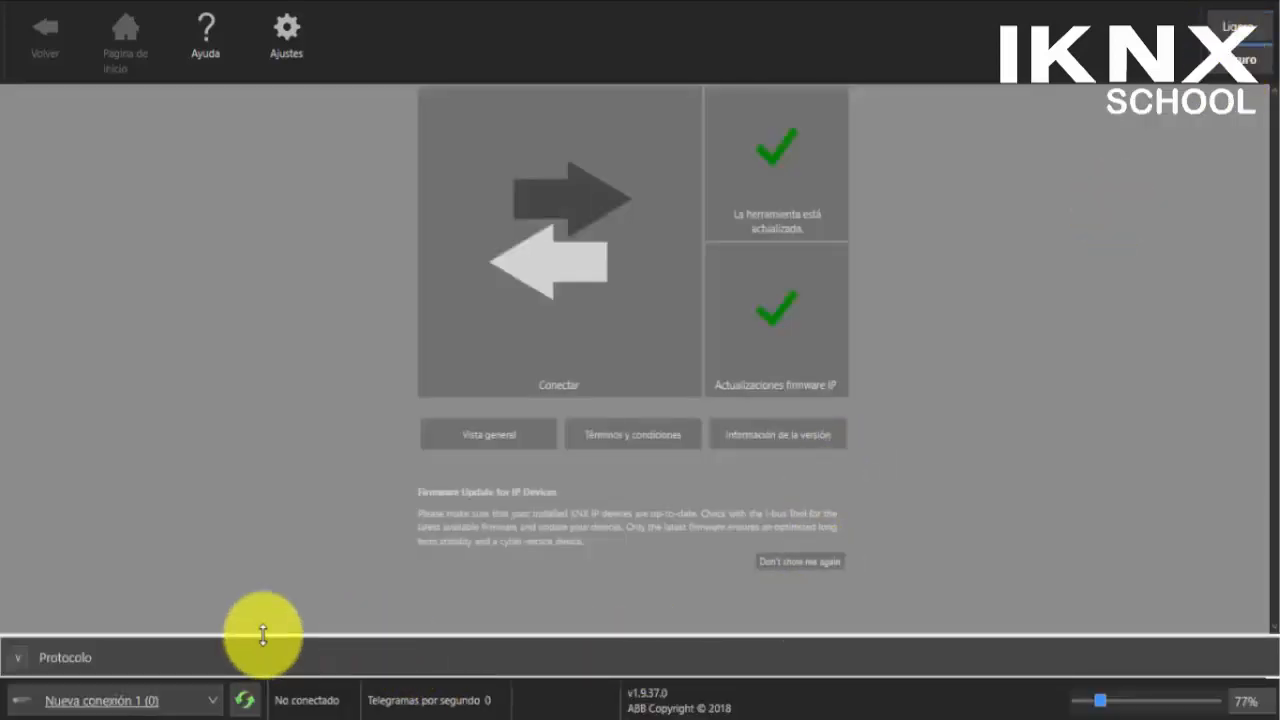
{"action": "left_click", "coordinate": [214, 706]}
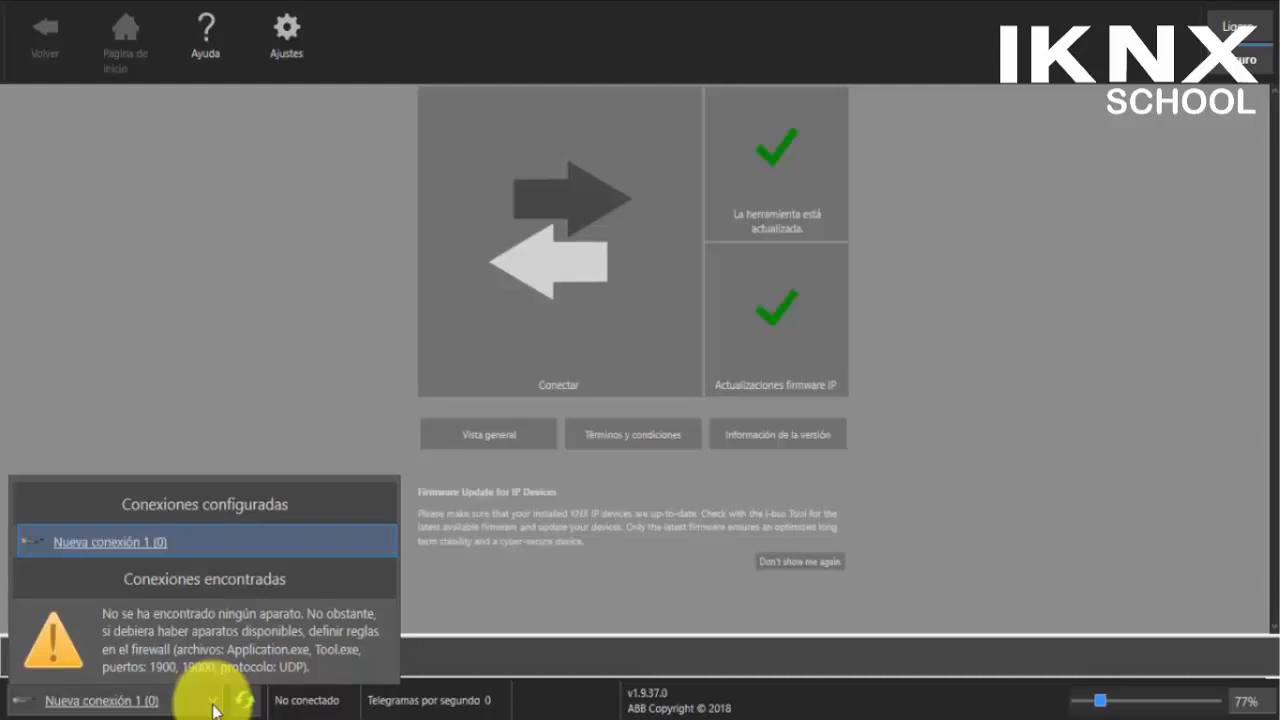
{"action": "left_click", "coordinate": [214, 706]}
{"action": "left_click", "coordinate": [246, 700]}
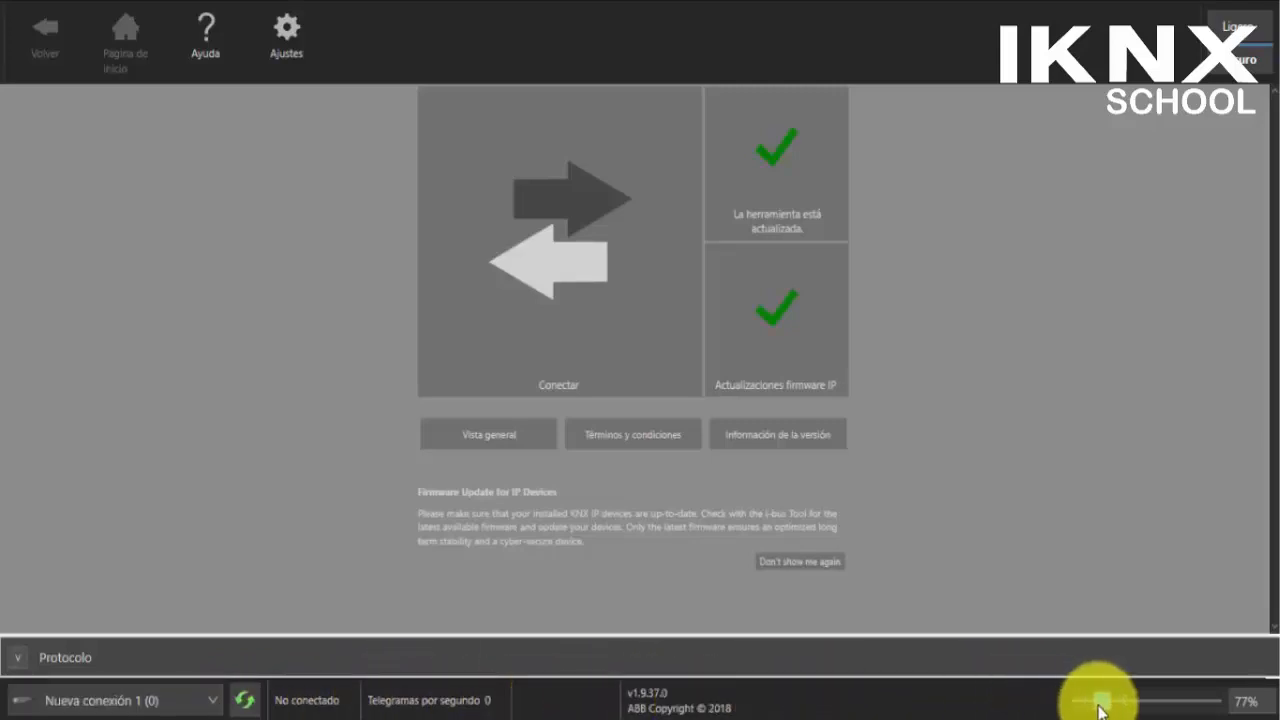
Reduce the display zoom to 68% and review the IP firmware updates before returning to the start page
{"action": "left_click_drag", "start_coordinate": [1099, 710], "coordinate": [1088, 700]}
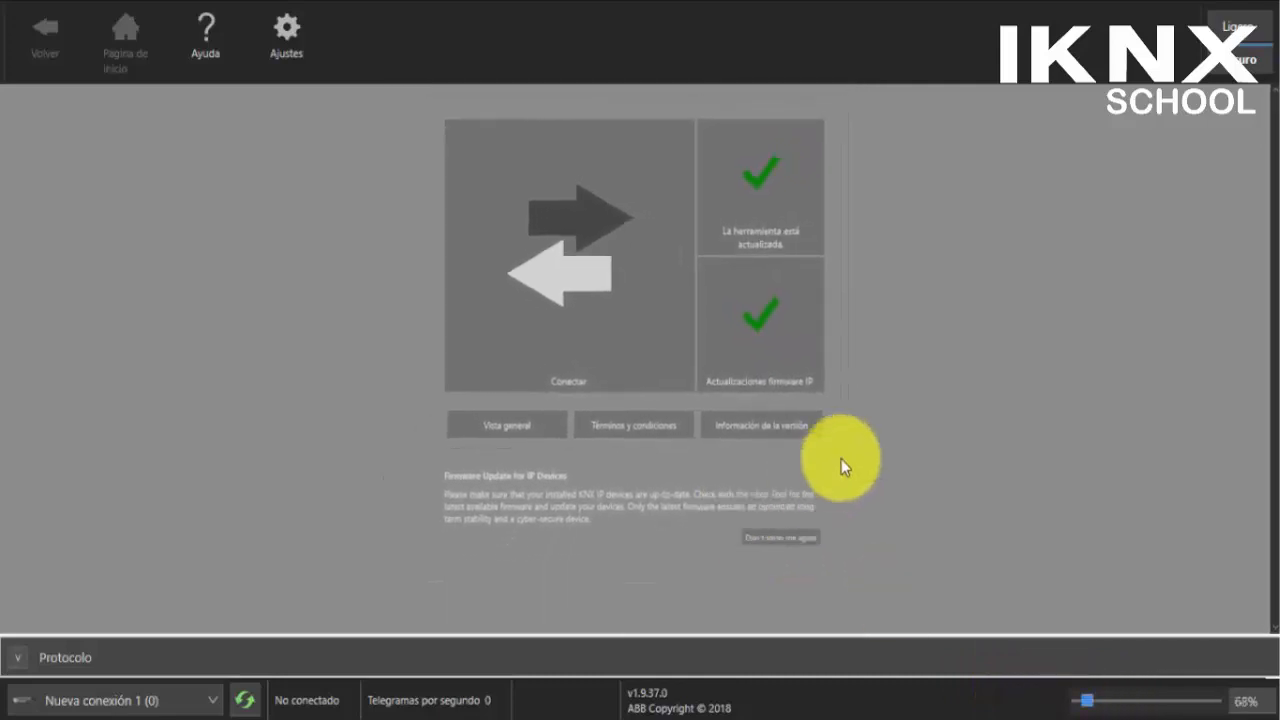
{"action": "left_click", "coordinate": [777, 318]}
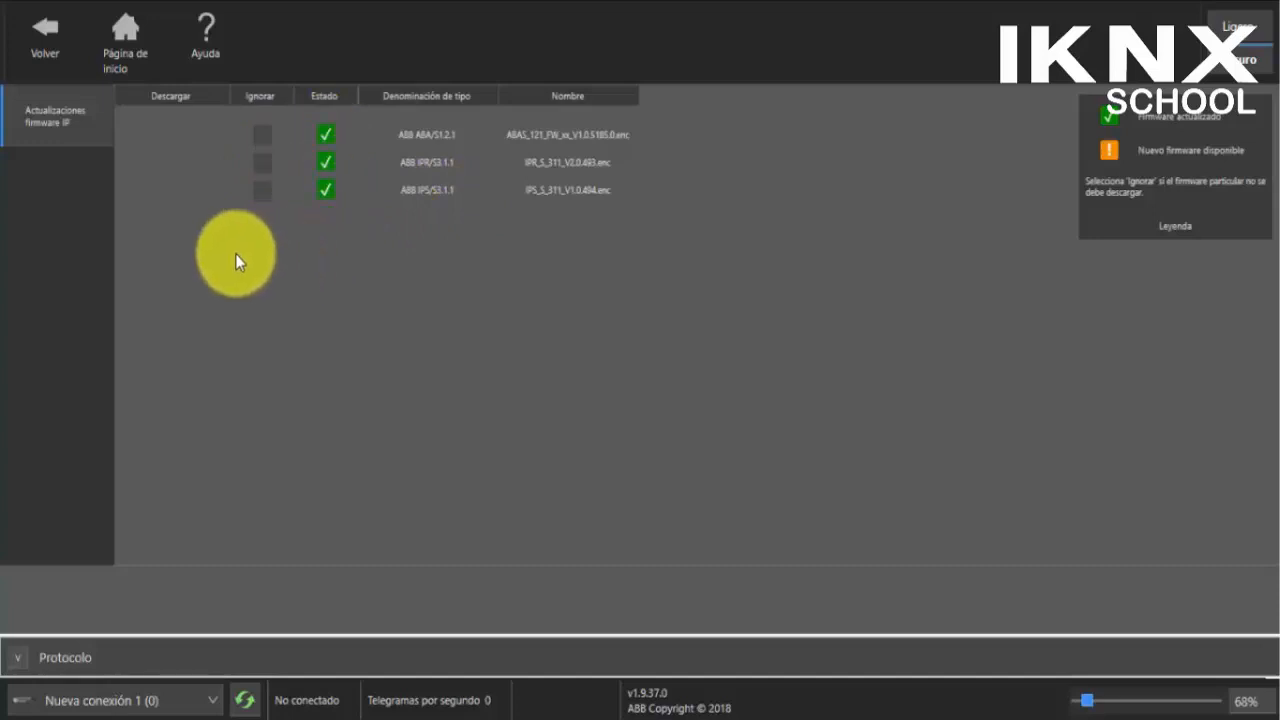
{"action": "left_click", "coordinate": [49, 58]}
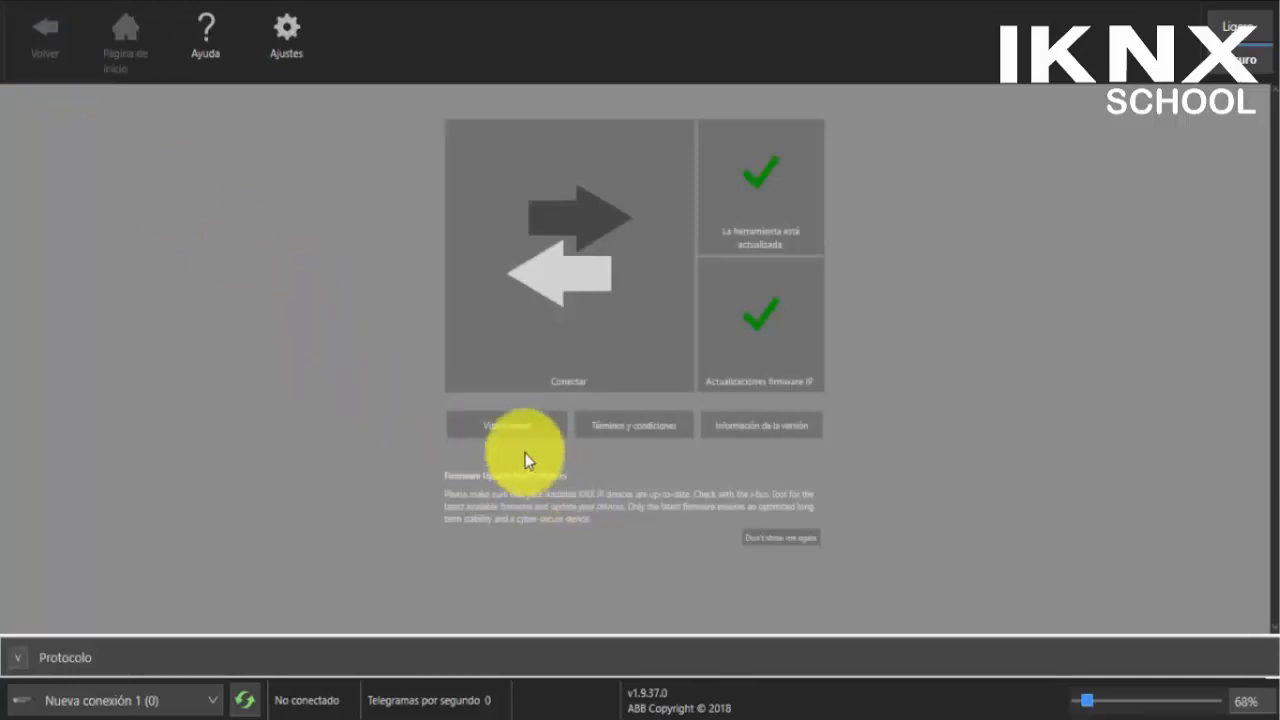
Read through the general overview of the i-bus Tool, down to the first steps section, and close it
{"action": "left_click", "coordinate": [507, 427]}
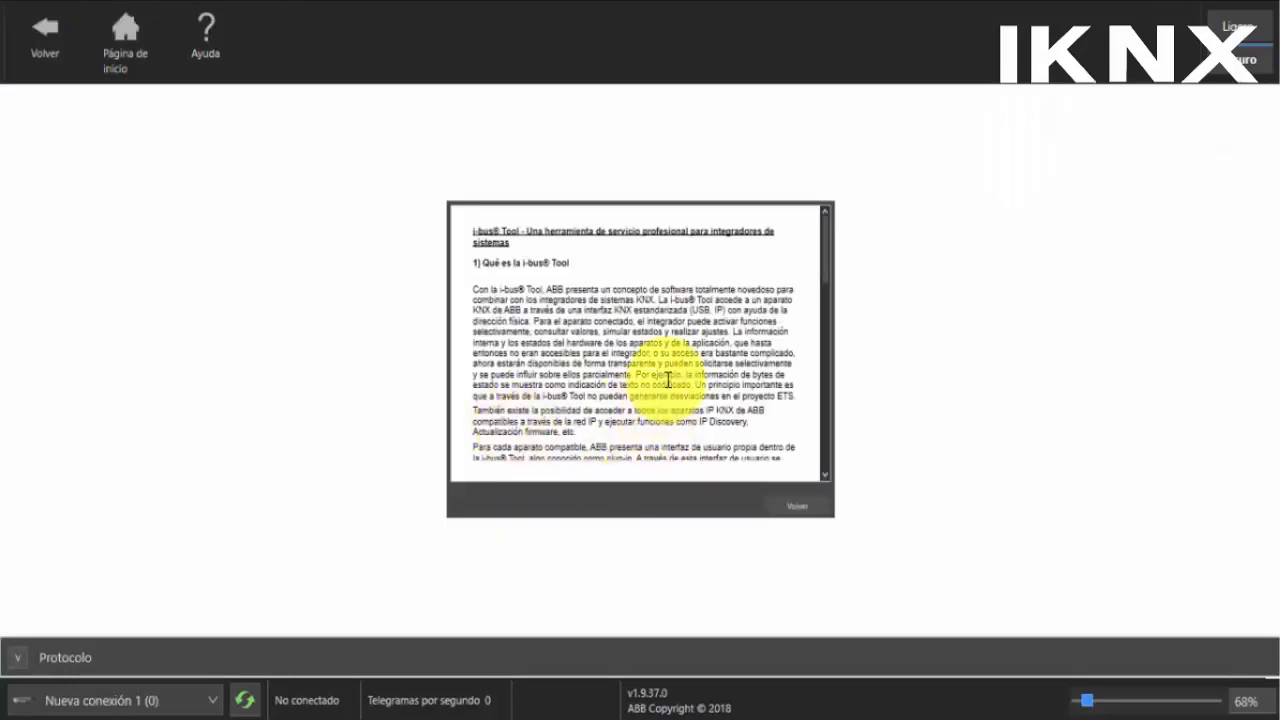
{"action": "scroll", "coordinate": [737, 380], "scroll_direction": "down", "scroll_amount": 5}
{"action": "scroll", "coordinate": [738, 380], "scroll_direction": "down", "scroll_amount": 3}
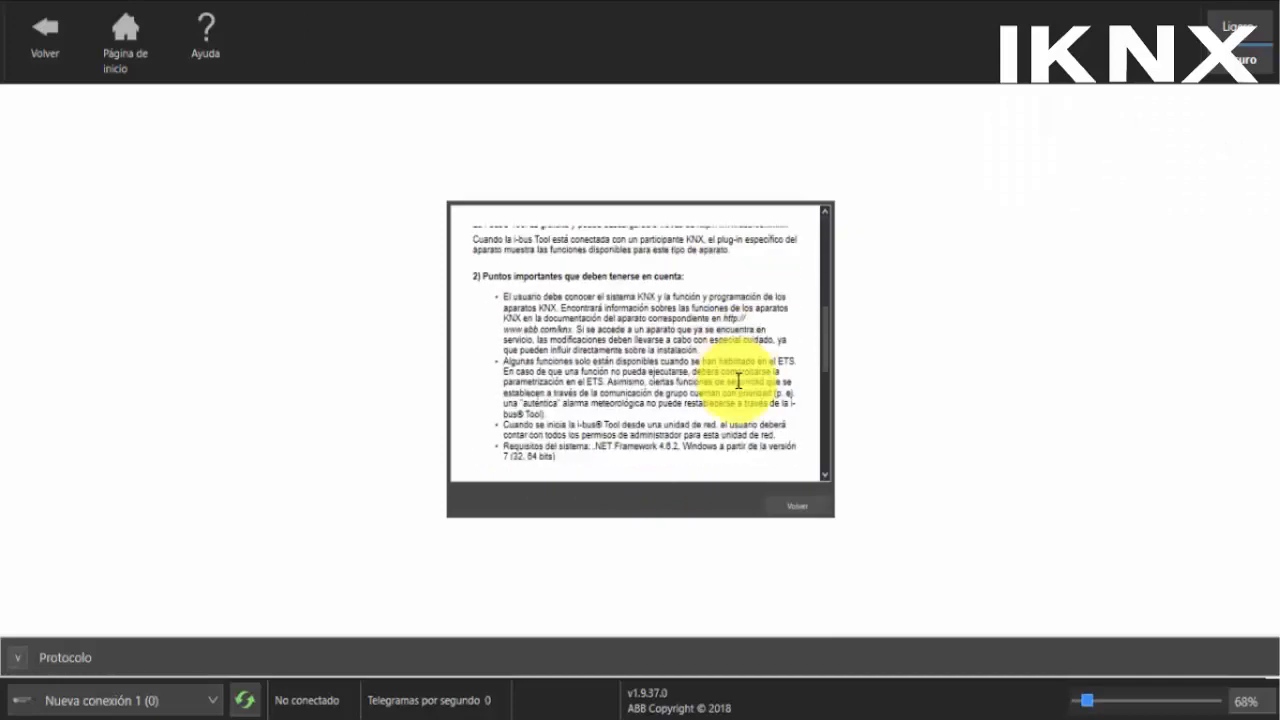
{"action": "scroll", "coordinate": [738, 381], "scroll_direction": "down", "scroll_amount": 1}
{"action": "scroll", "coordinate": [738, 383], "scroll_direction": "down", "scroll_amount": 3}
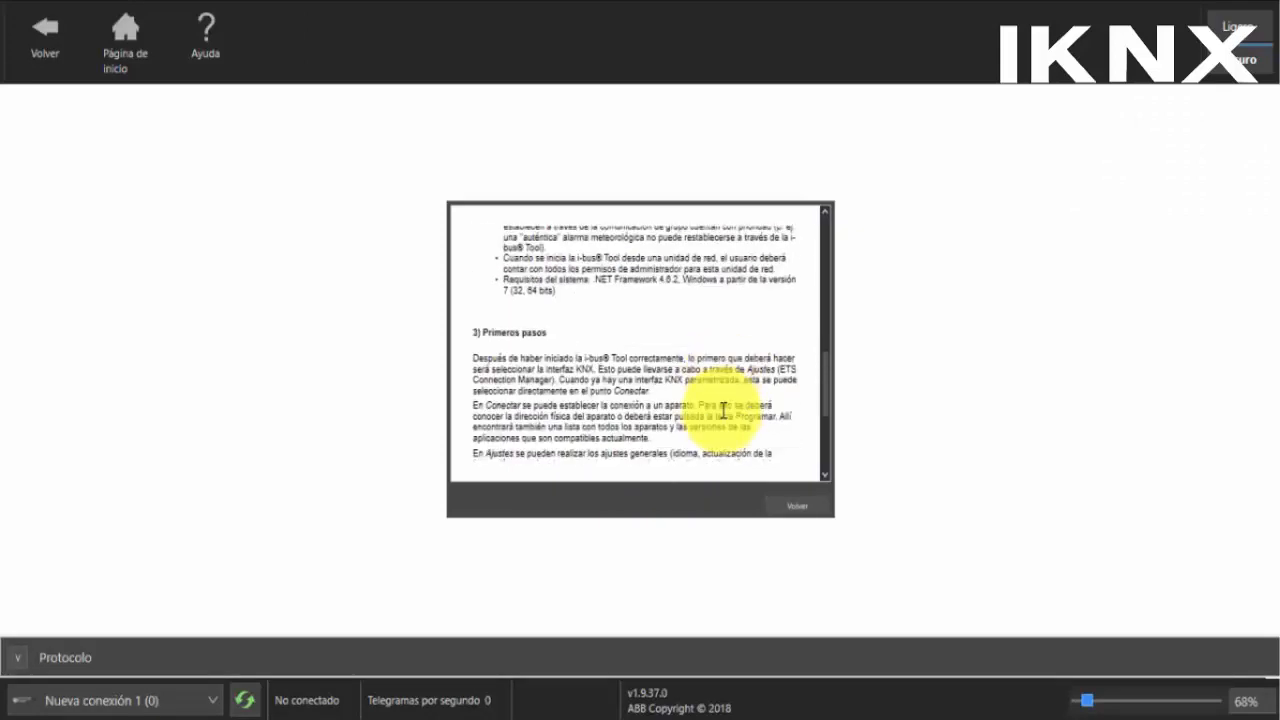
{"action": "left_click", "coordinate": [794, 506]}
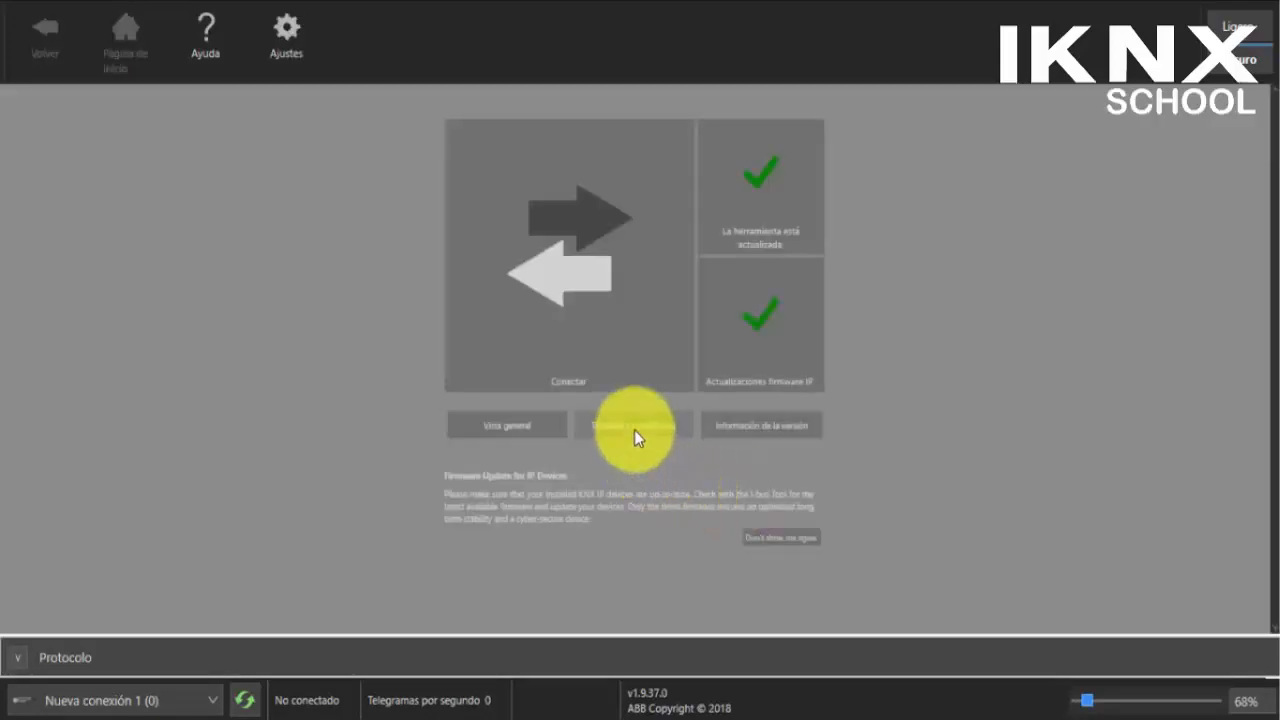
View the beginning of the terms and conditions licence text and return to the start page
{"action": "left_click", "coordinate": [634, 430]}
{"action": "scroll", "coordinate": [740, 480], "scroll_direction": "down", "scroll_amount": 2}
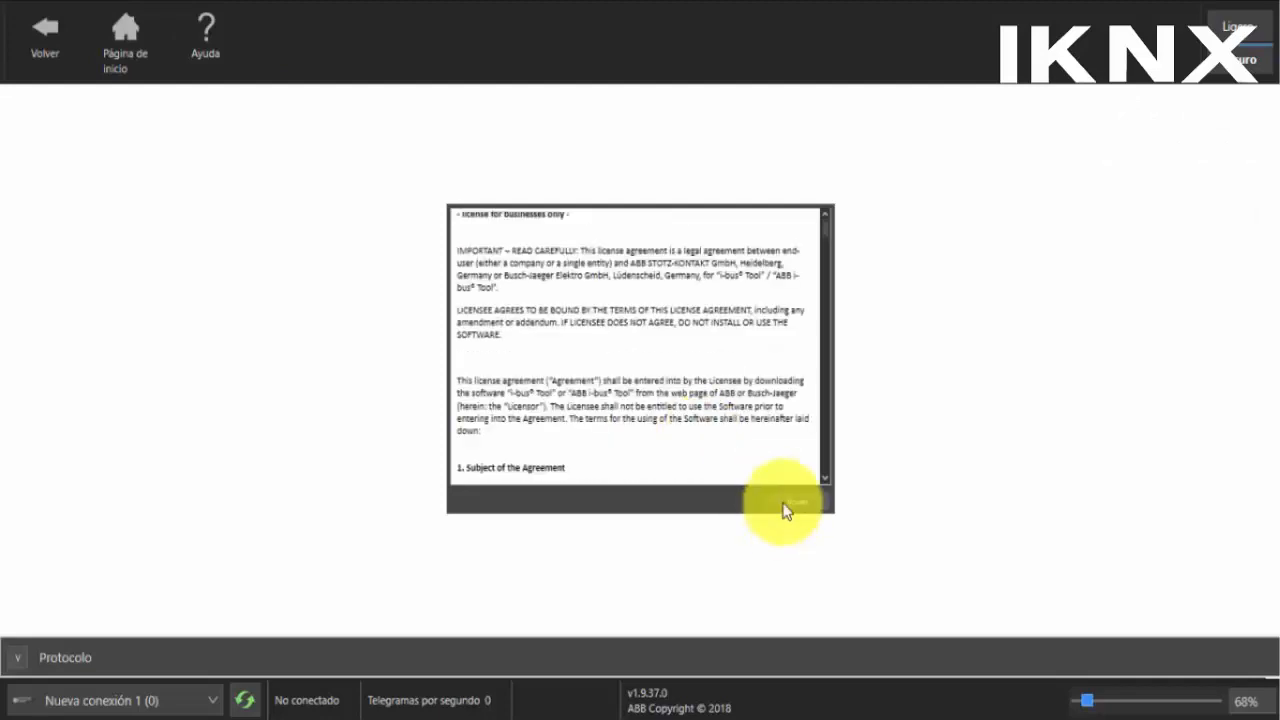
{"action": "left_click", "coordinate": [788, 505]}
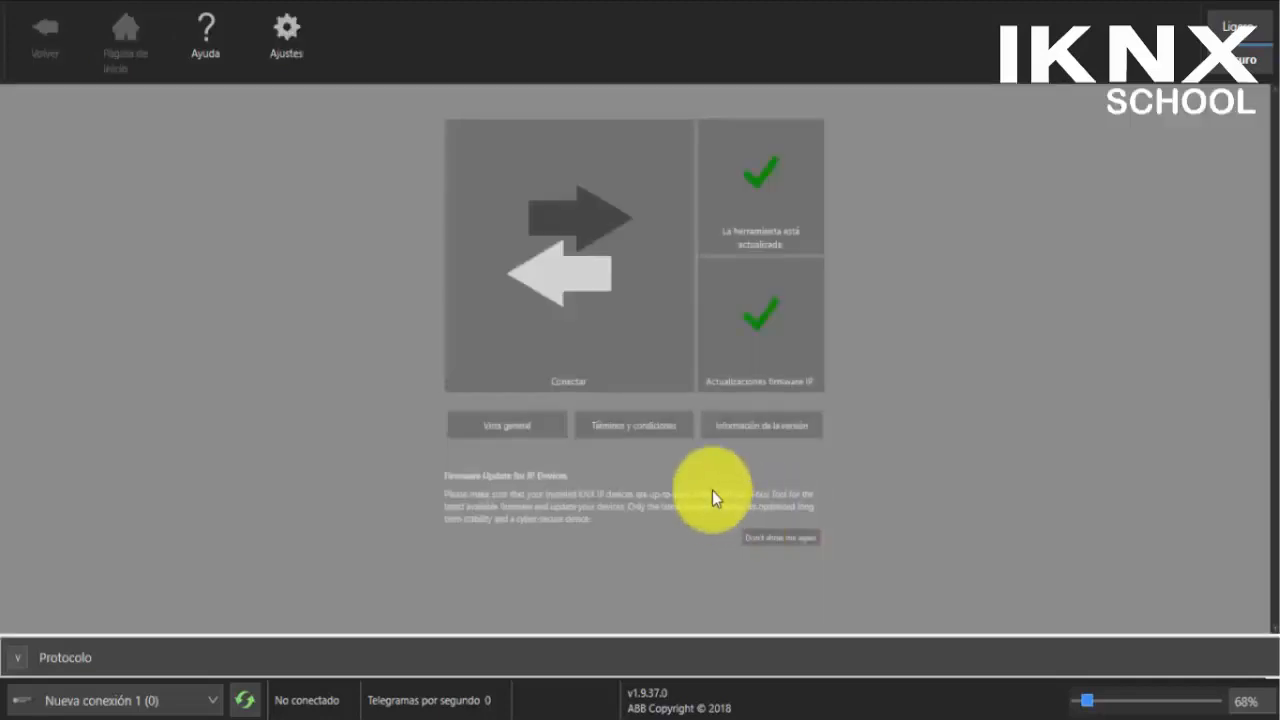
Read the version information for the recent releases, down to V1.9.34.0, and return to the start page
{"action": "left_click", "coordinate": [746, 428]}
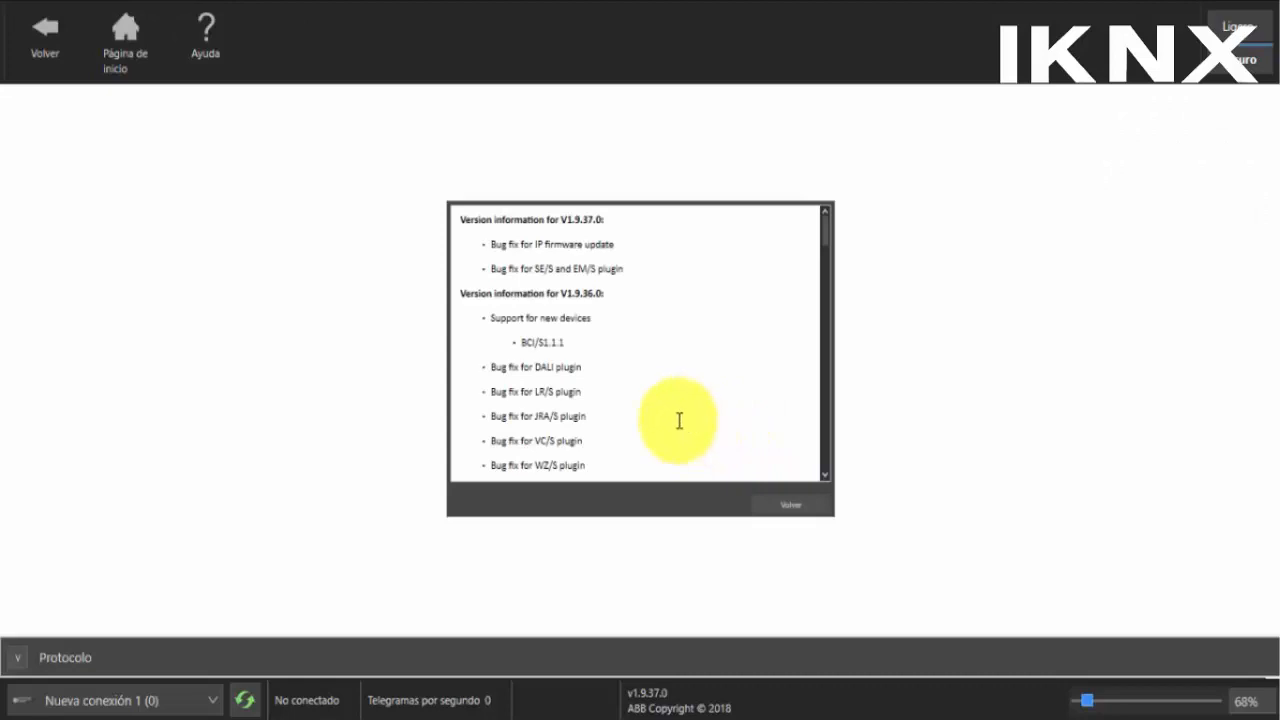
{"action": "scroll", "coordinate": [655, 410], "scroll_direction": "down", "scroll_amount": 3}
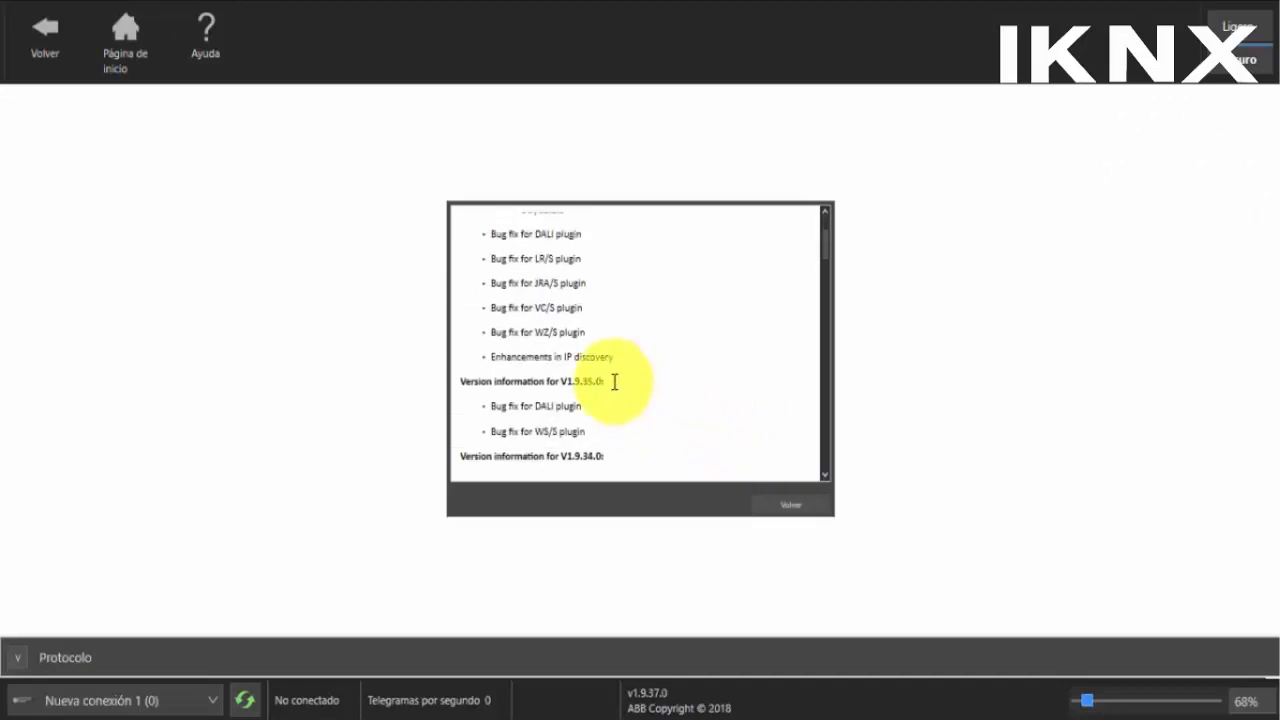
{"action": "scroll", "coordinate": [625, 392], "scroll_direction": "down", "scroll_amount": 5}
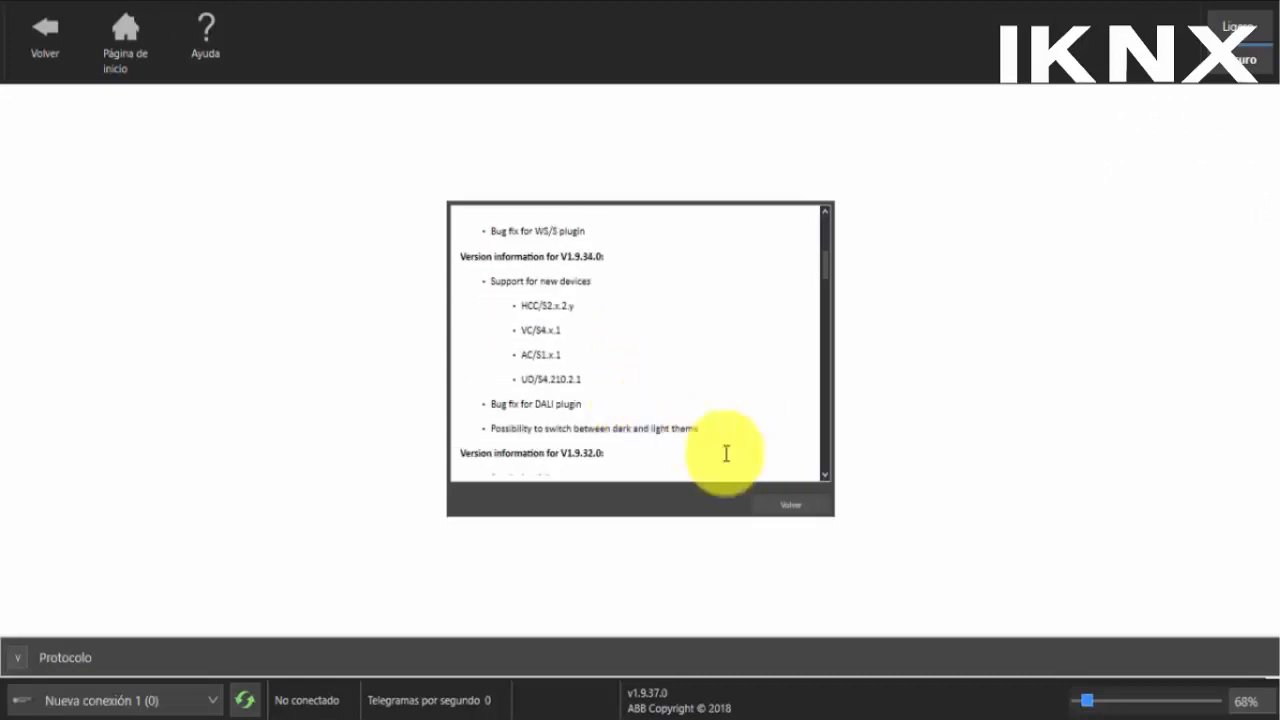
{"action": "left_click", "coordinate": [785, 513]}
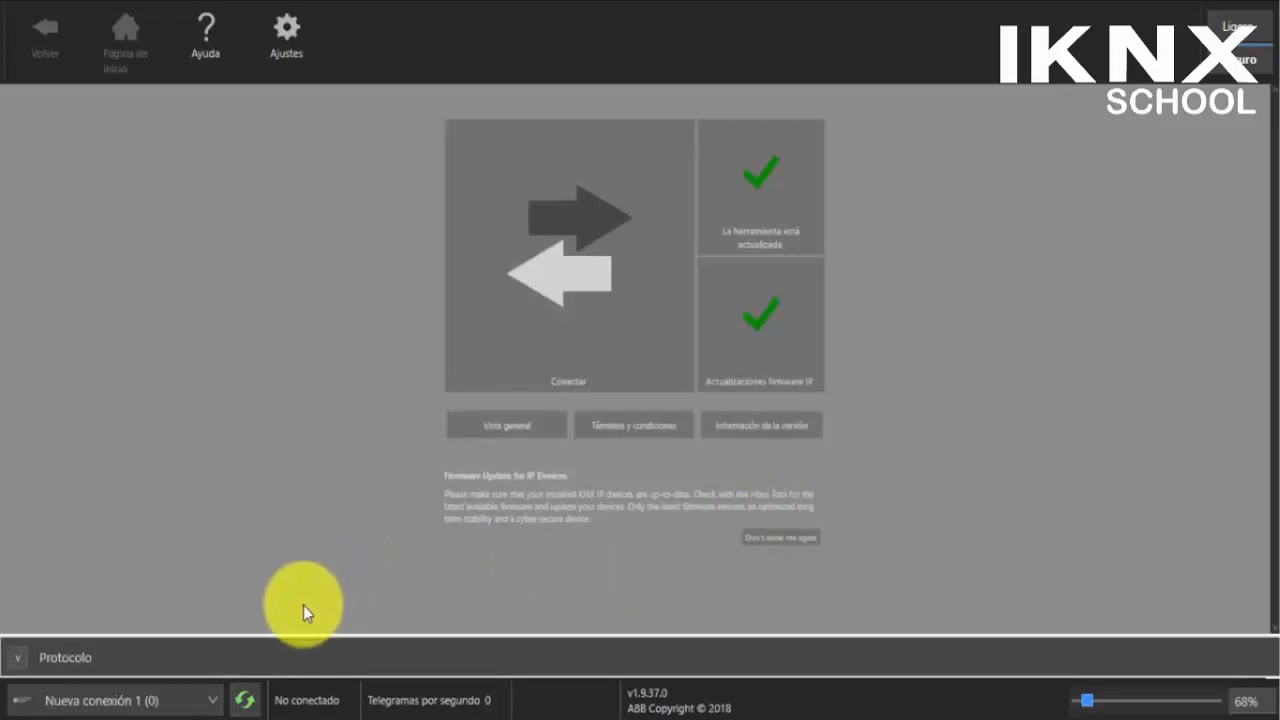
Expand the protocol log, clear all its entries and collapse it again
{"action": "left_click", "coordinate": [17, 657]}
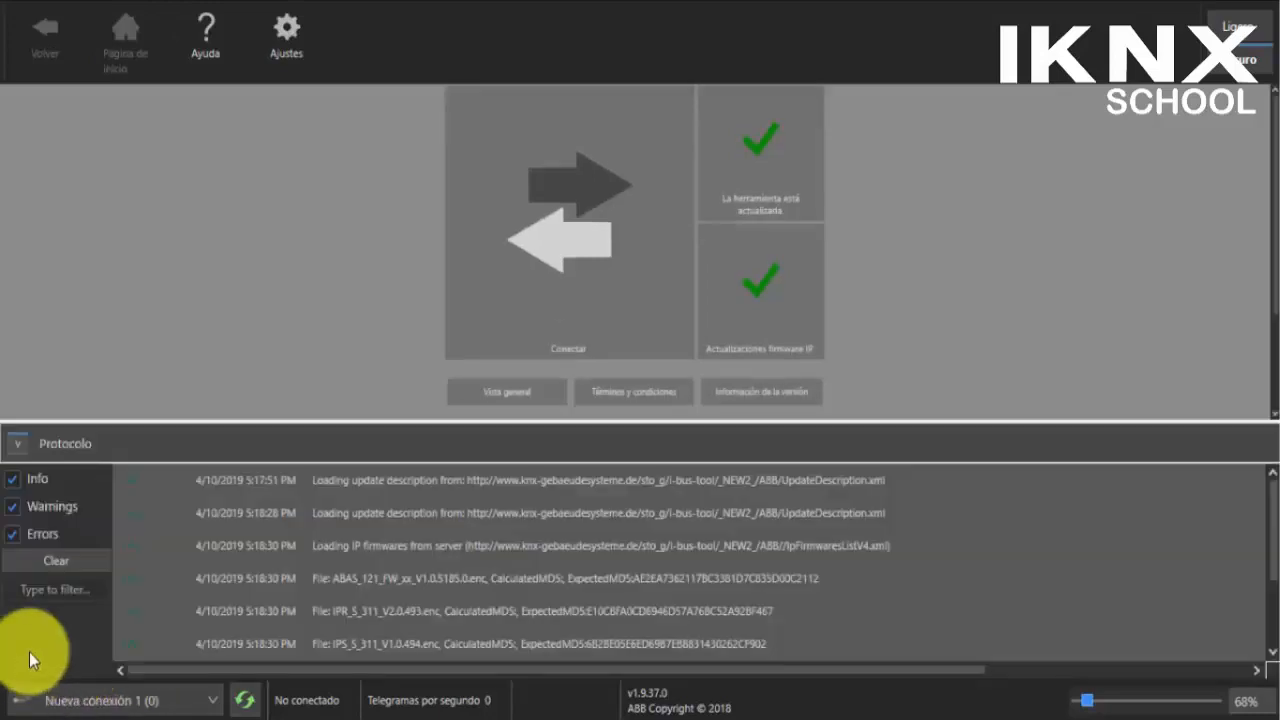
{"action": "left_click", "coordinate": [75, 561]}
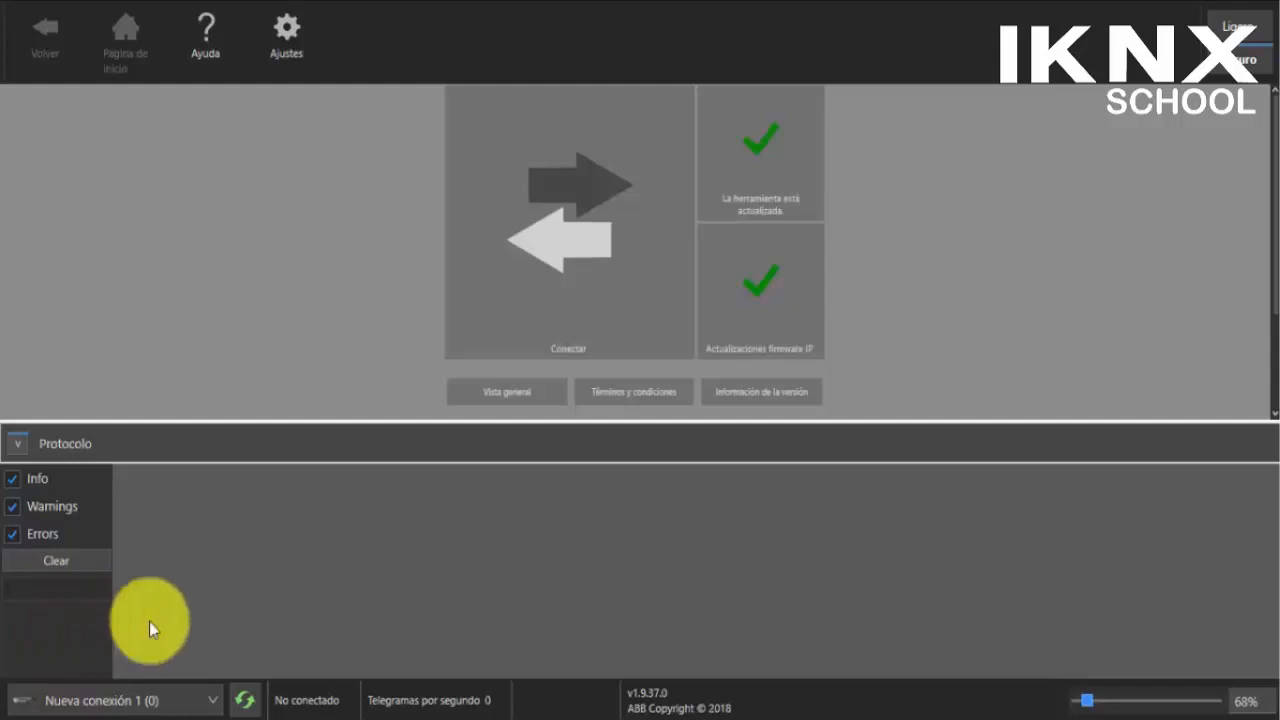
{"action": "left_click", "coordinate": [19, 446]}
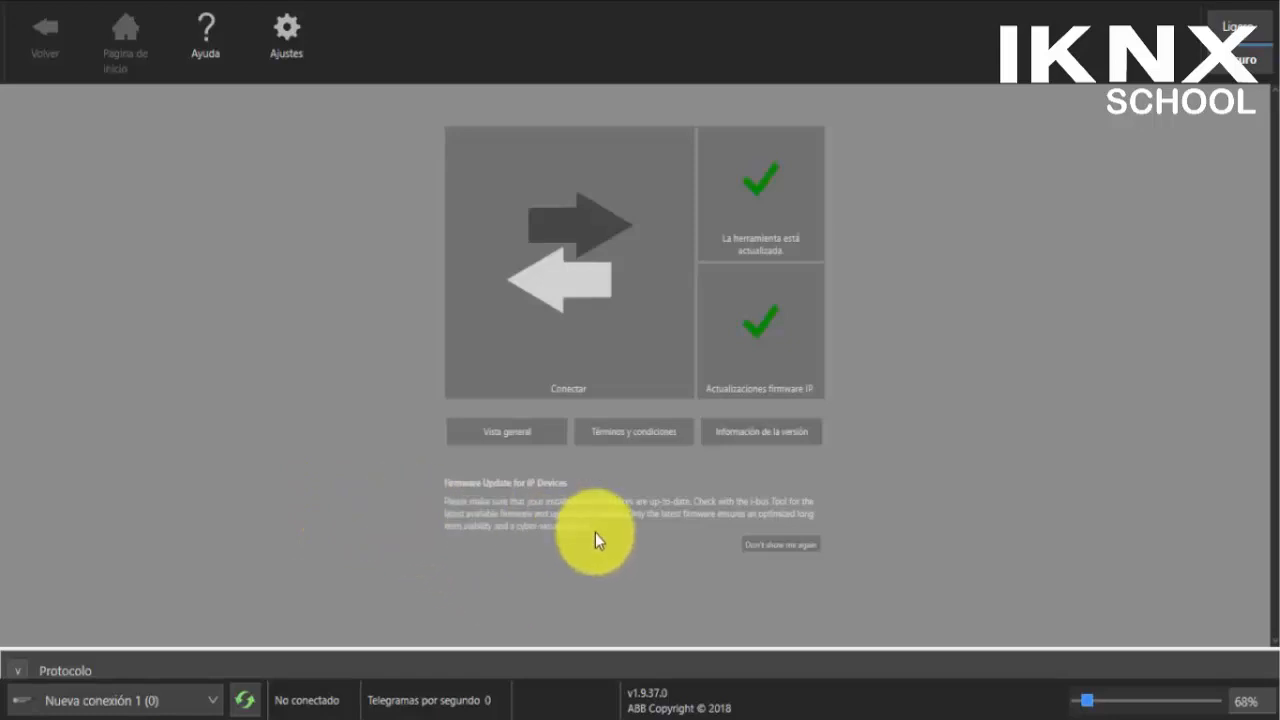
Examine the full list of compatible devices and firmware versions in the connection area, including the IP routers and gateways
{"action": "left_click", "coordinate": [607, 340]}
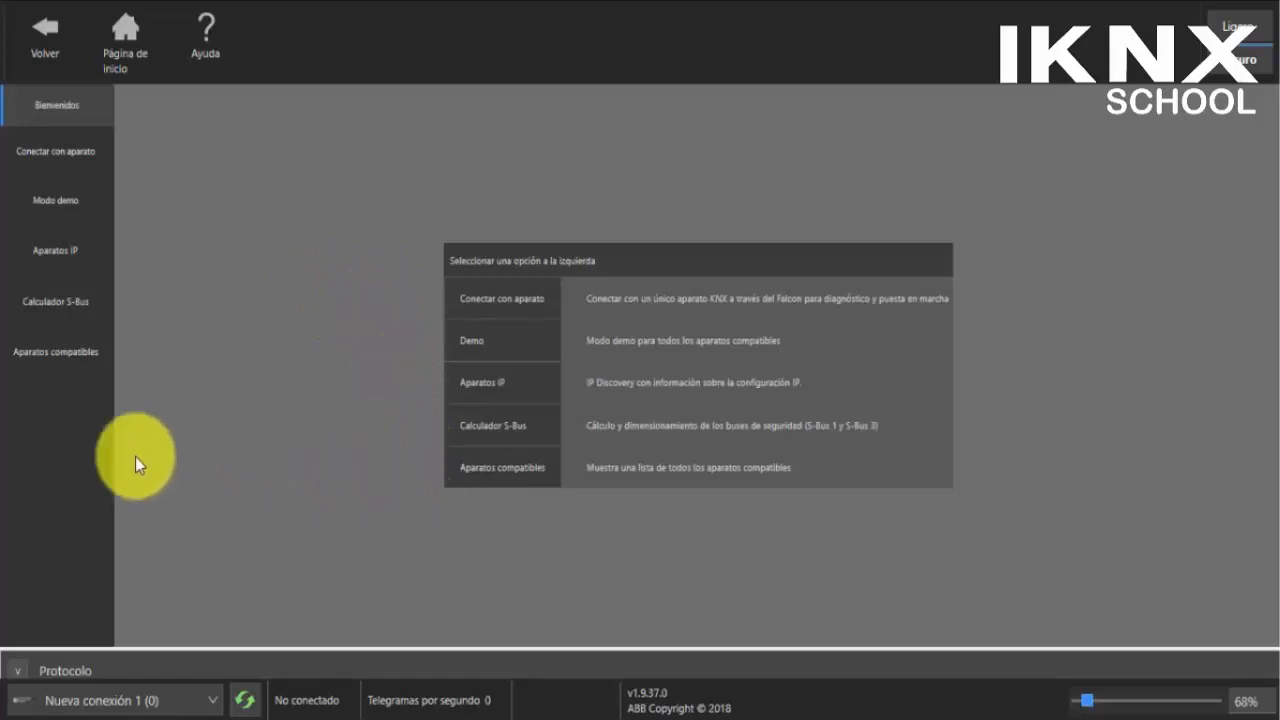
{"action": "left_click", "coordinate": [60, 366]}
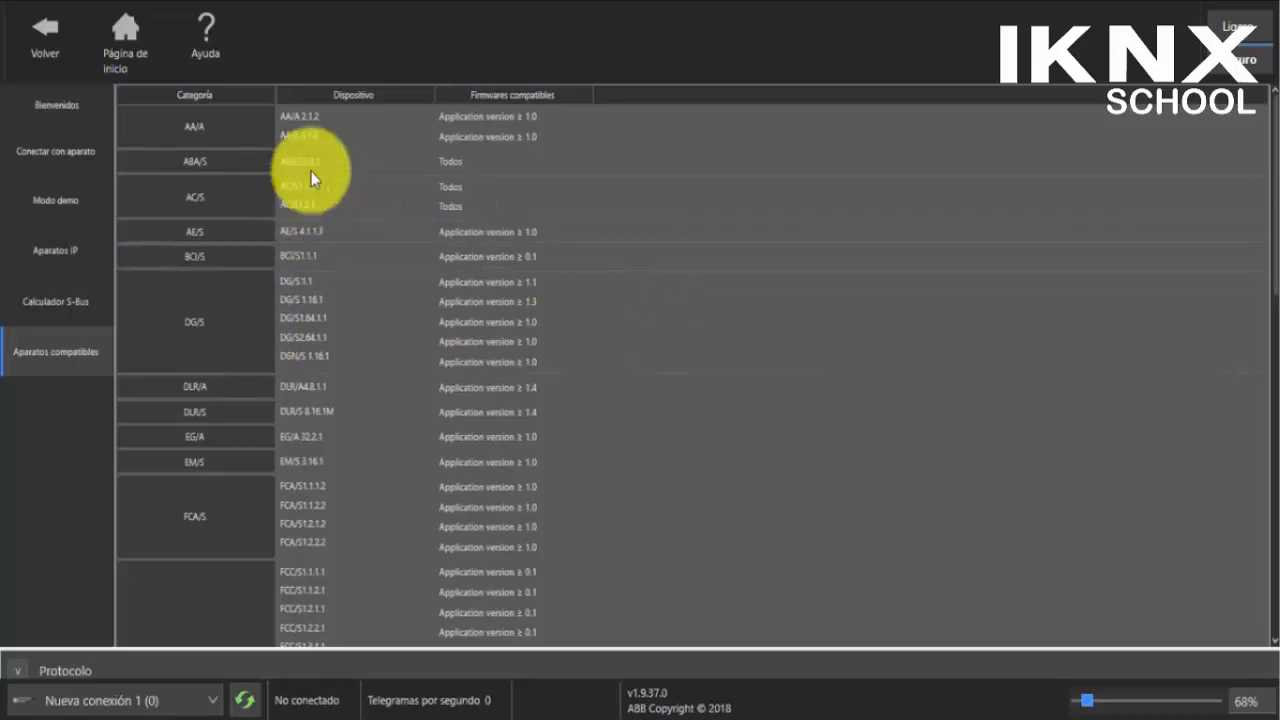
{"action": "scroll", "coordinate": [557, 306], "scroll_direction": "down", "scroll_amount": 5}
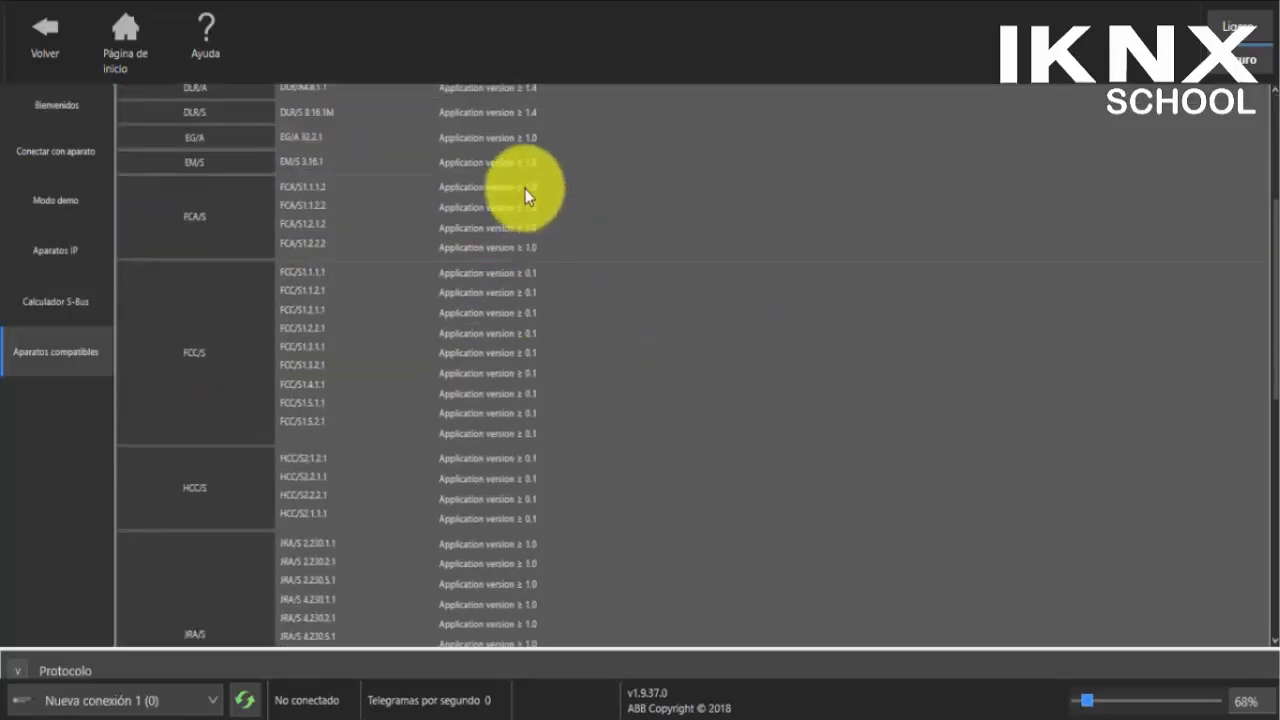
{"action": "scroll", "coordinate": [584, 284], "scroll_direction": "down", "scroll_amount": 5}
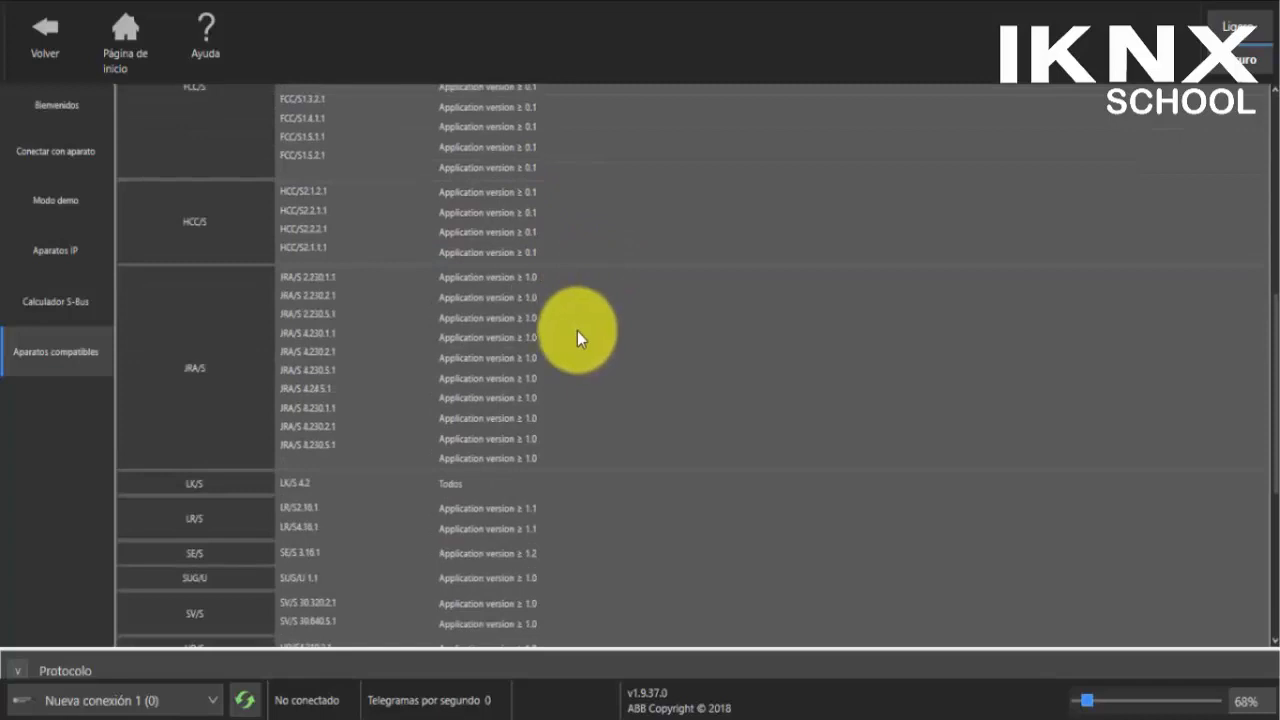
{"action": "scroll", "coordinate": [577, 332], "scroll_direction": "down", "scroll_amount": 2}
{"action": "scroll", "coordinate": [587, 336], "scroll_direction": "down", "scroll_amount": 5}
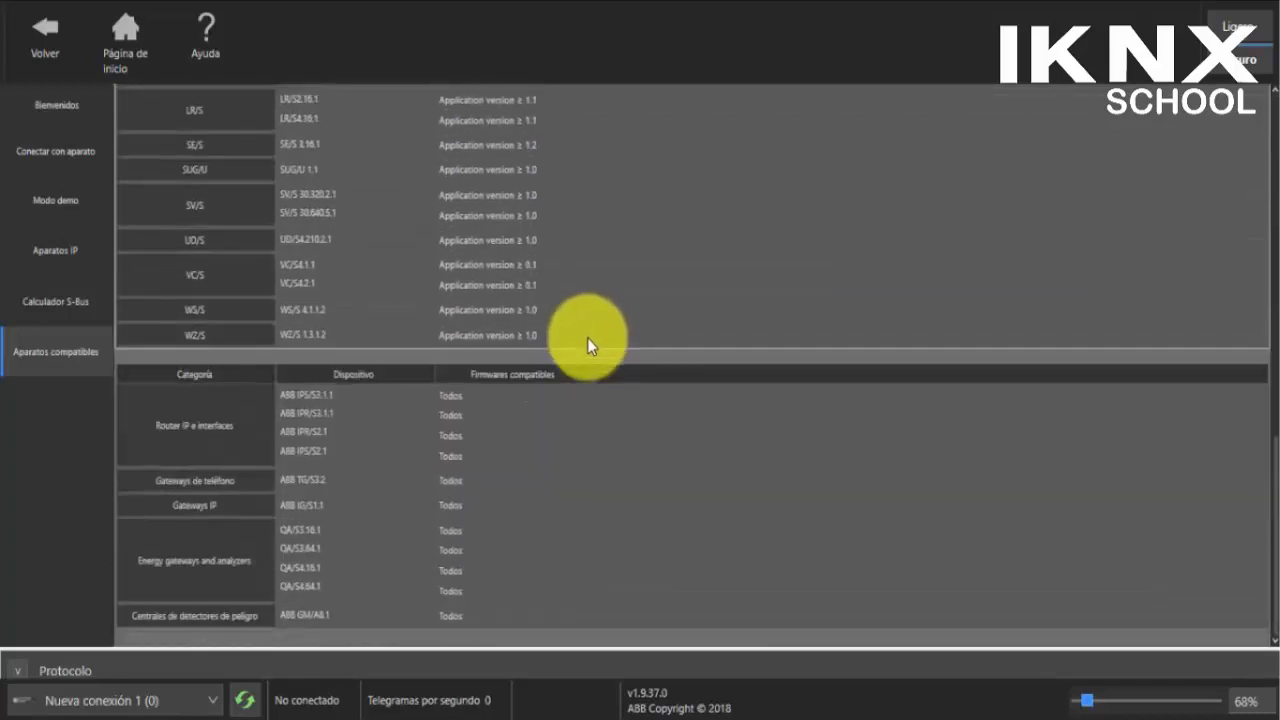
{"action": "scroll", "coordinate": [587, 334], "scroll_direction": "up", "scroll_amount": 4}
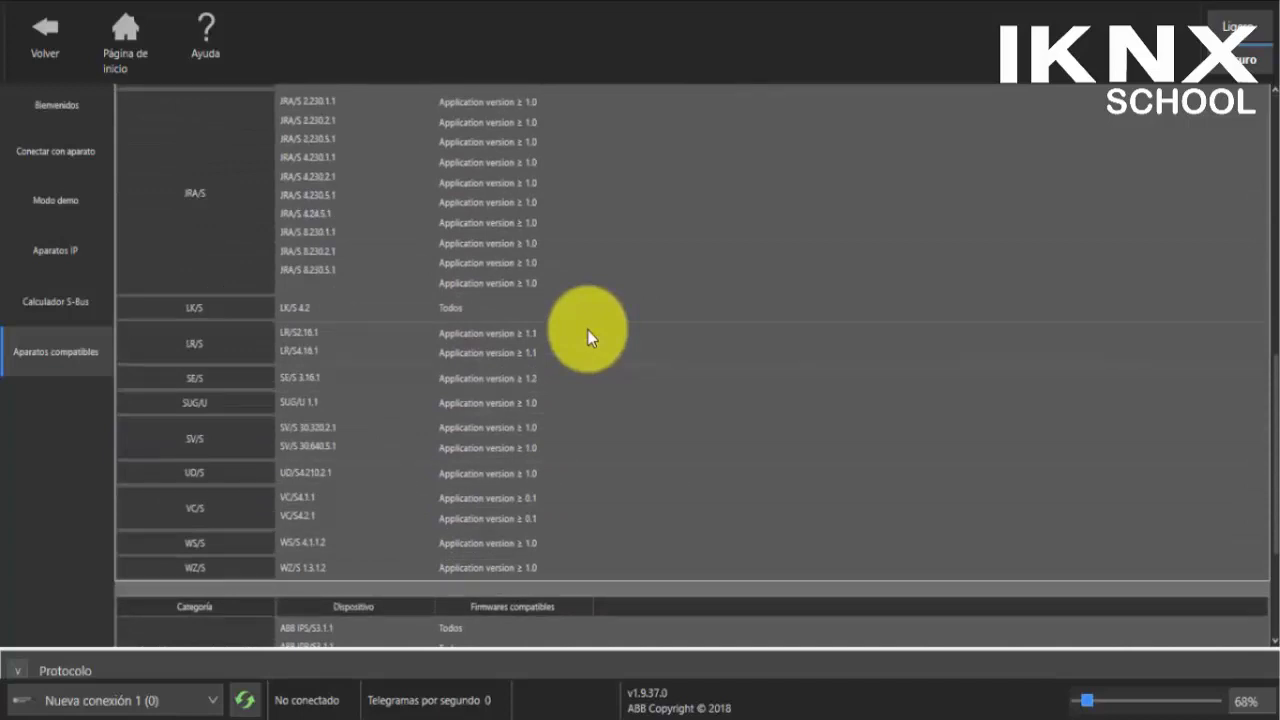
{"action": "scroll", "coordinate": [587, 333], "scroll_direction": "down", "scroll_amount": 4}
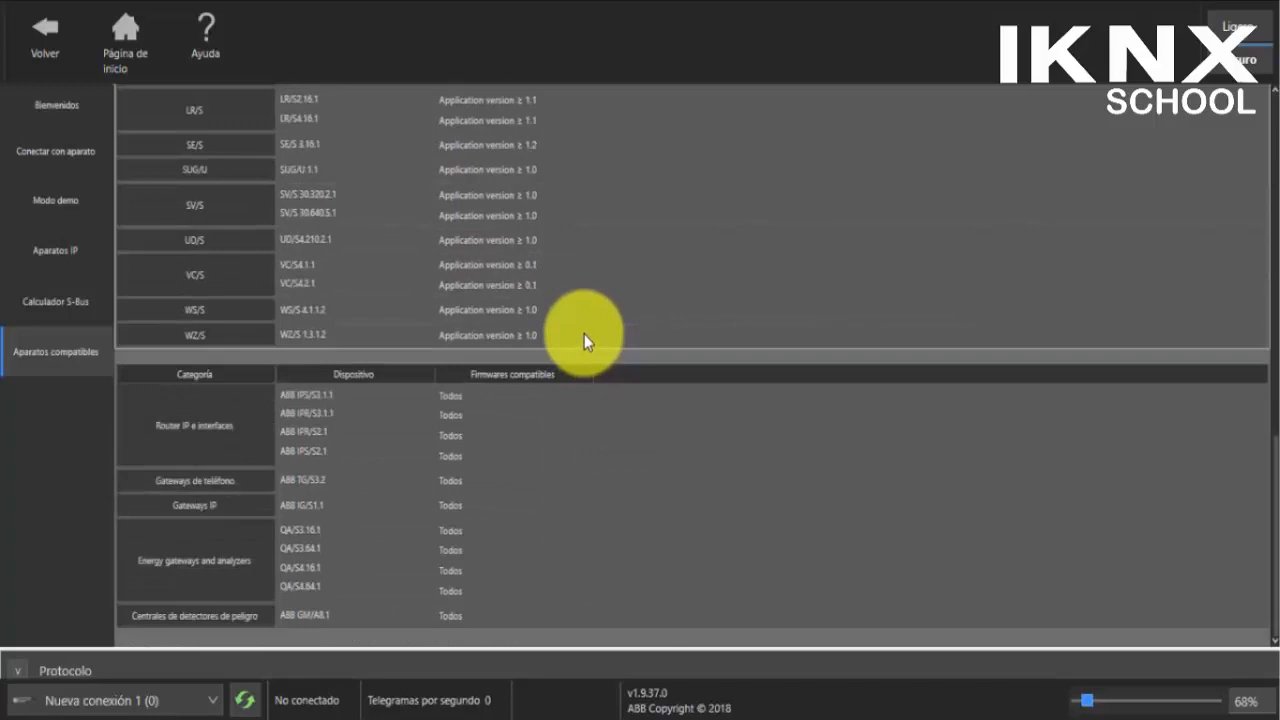
{"action": "scroll", "coordinate": [584, 333], "scroll_direction": "up", "scroll_amount": 10}
{"action": "scroll", "coordinate": [581, 321], "scroll_direction": "up", "scroll_amount": 5}
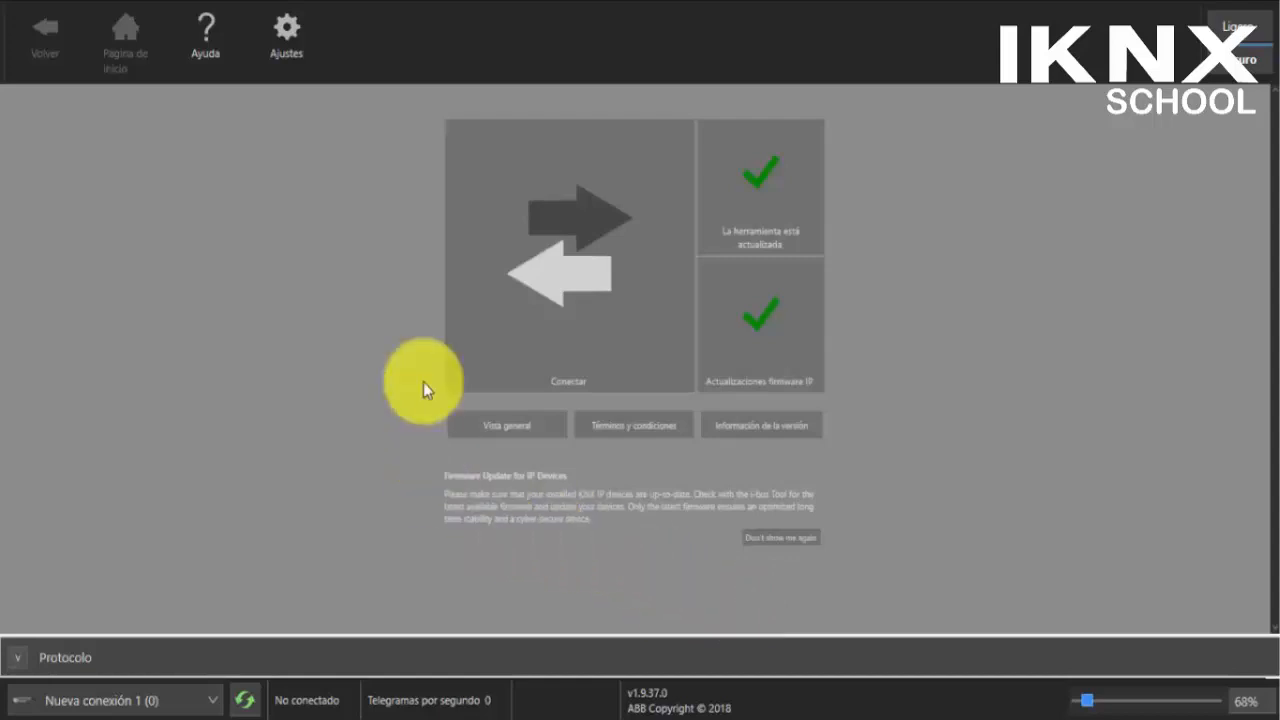
Open the Connection Manager from the device connection page and check which connection types are offered, leaving USB selected
{"action": "left_click", "coordinate": [567, 331]}
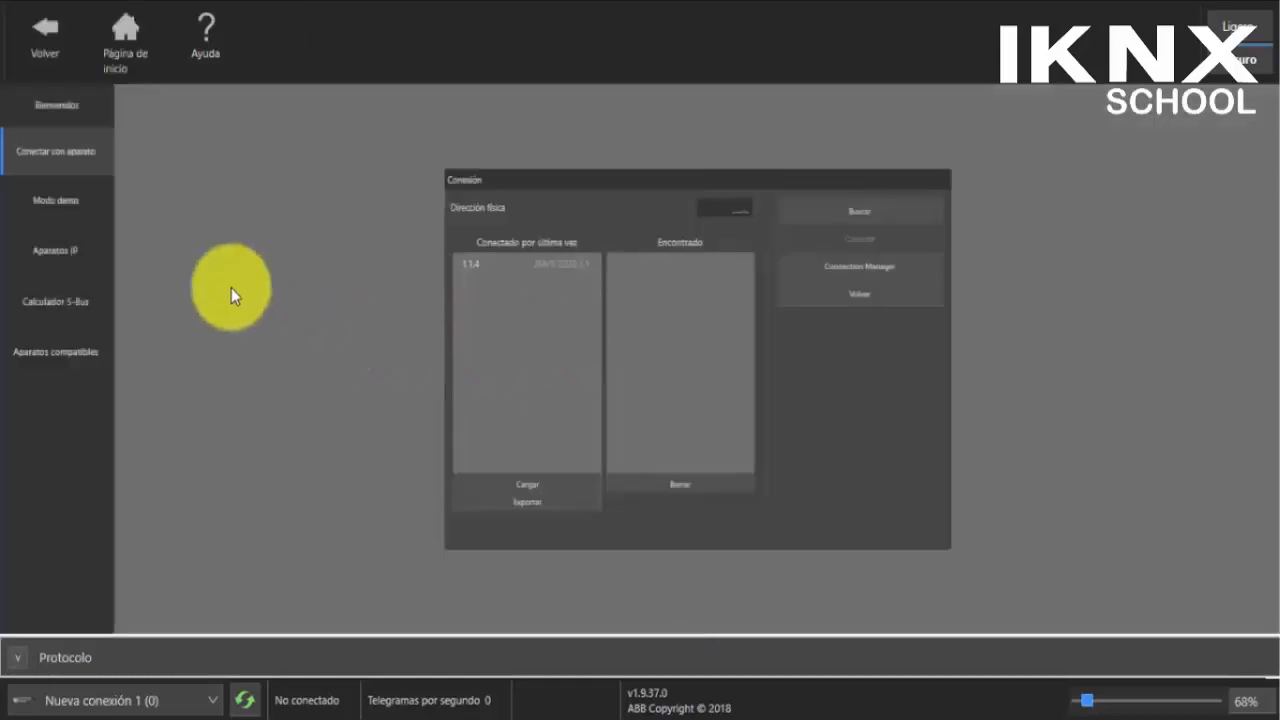
{"action": "left_click", "coordinate": [61, 171]}
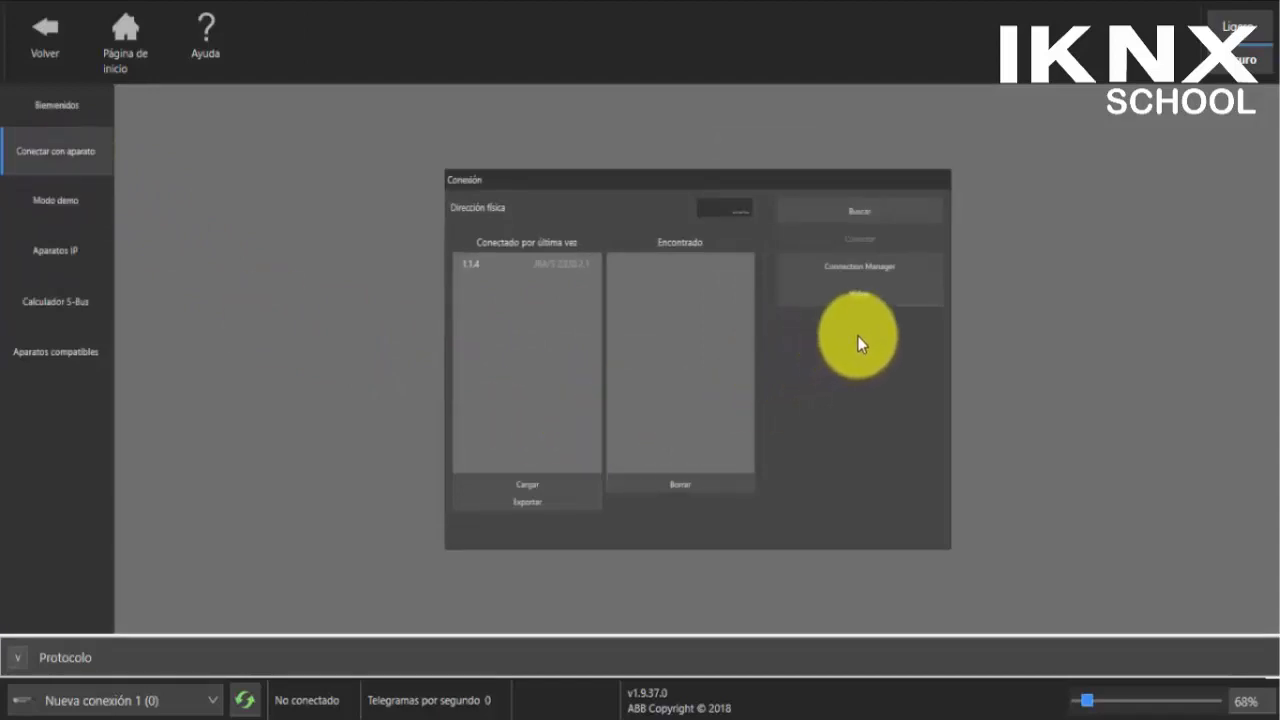
{"action": "left_click", "coordinate": [894, 268]}
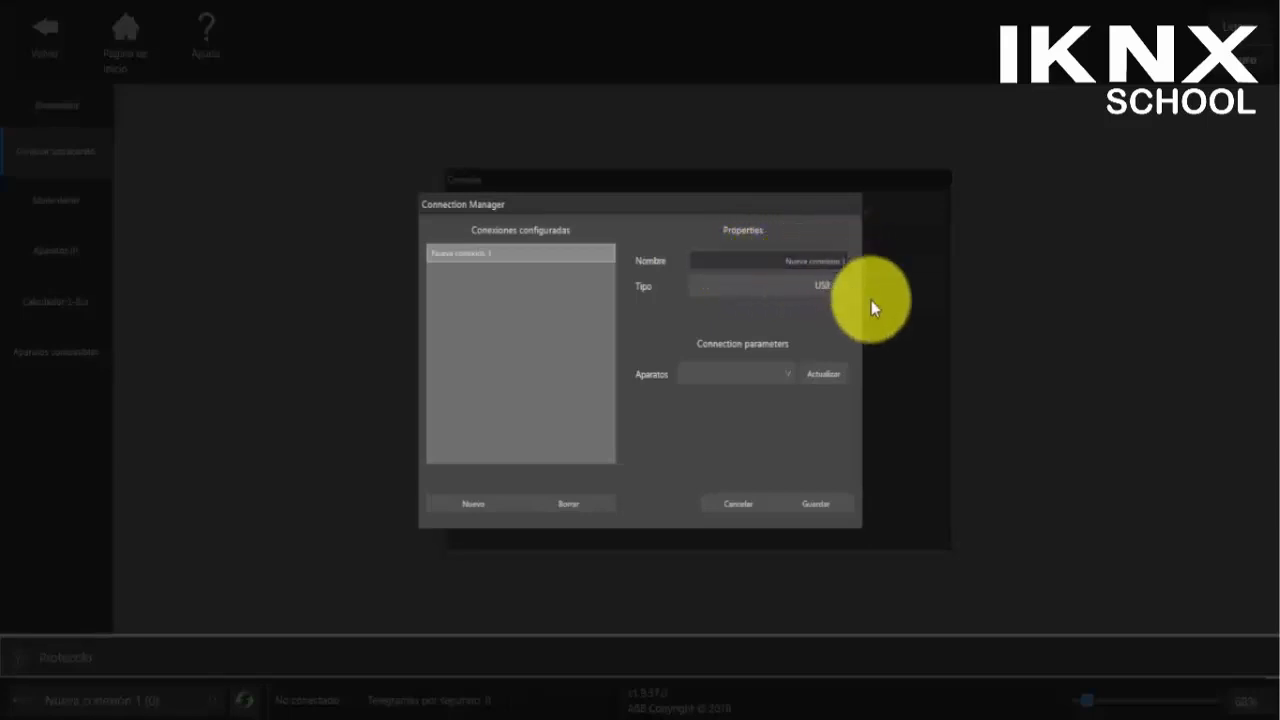
{"action": "left_click", "coordinate": [839, 292]}
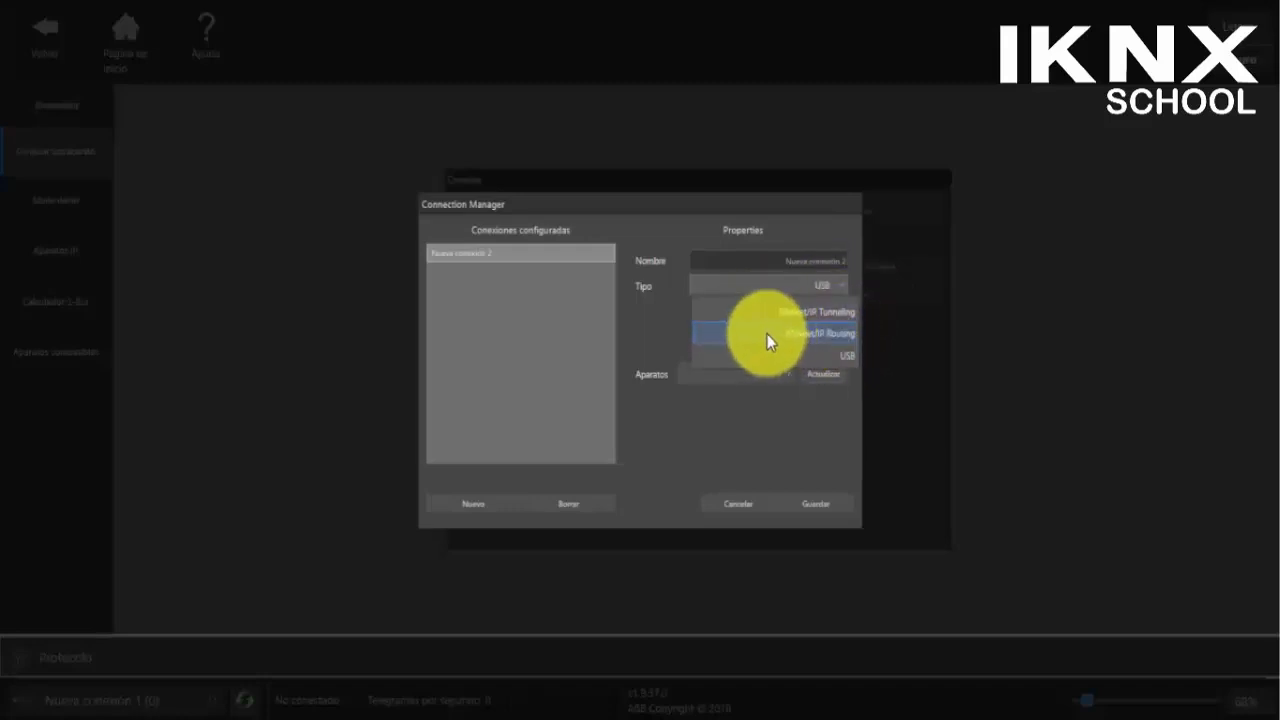
{"action": "left_click", "coordinate": [838, 287]}
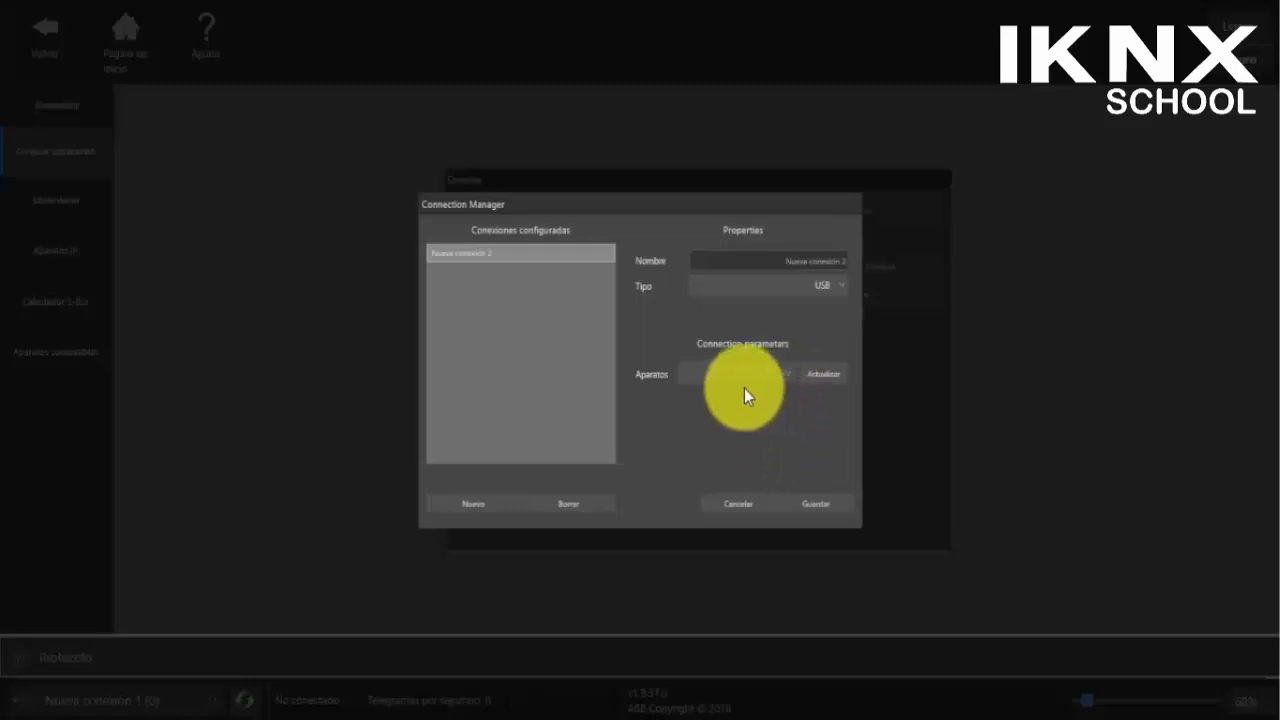
Save the USB connection settings and connect to the device at physical address 1.1.4
{"action": "left_click", "coordinate": [797, 505]}
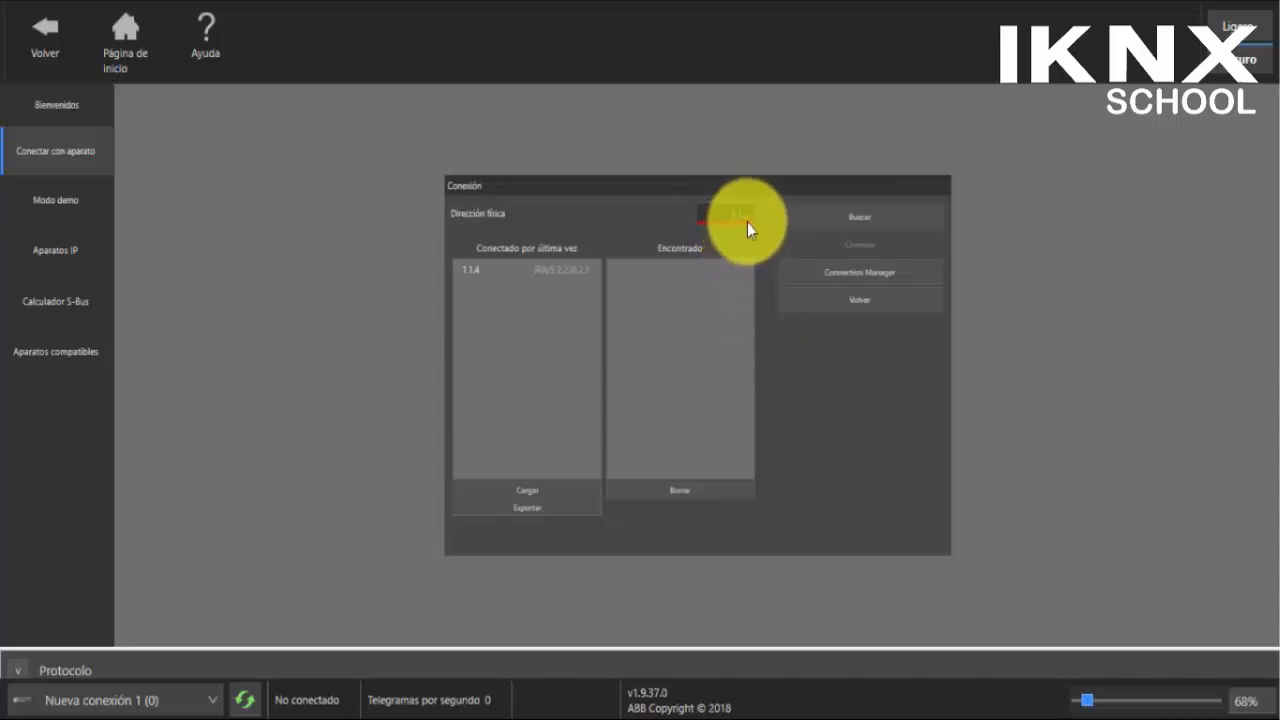
{"action": "type", "text": ".4"}
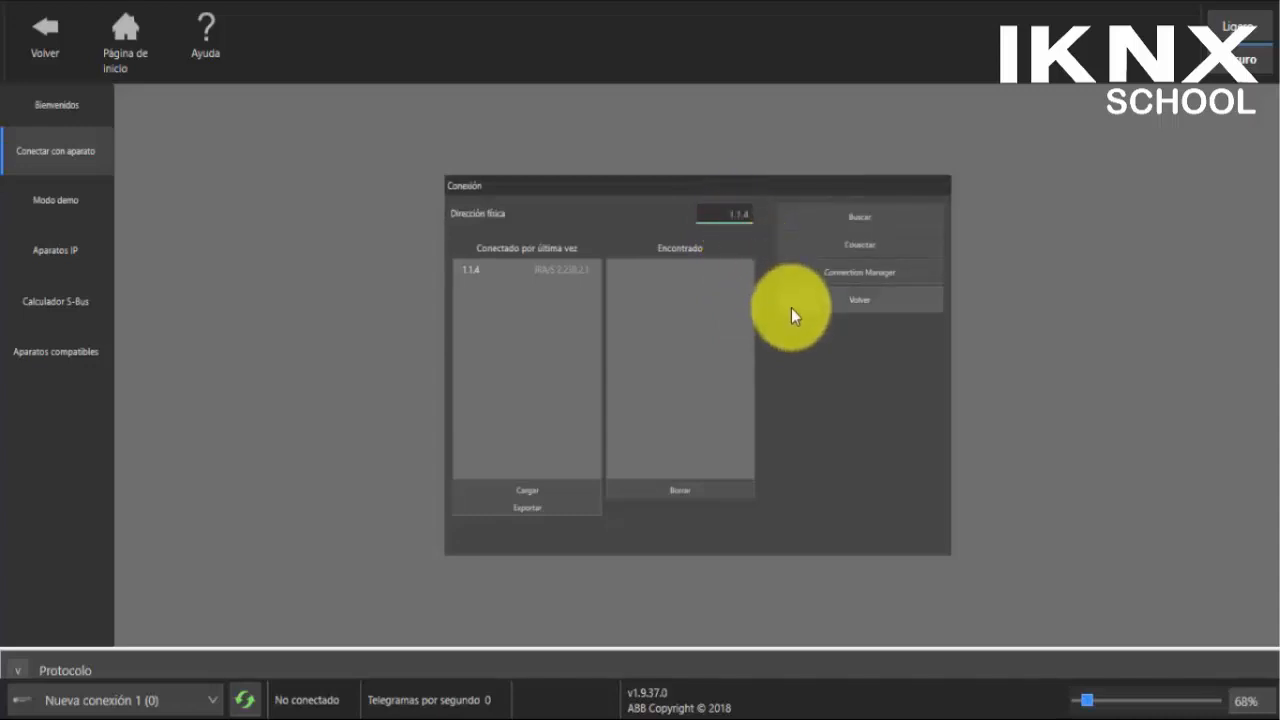
{"action": "left_click", "coordinate": [859, 248]}
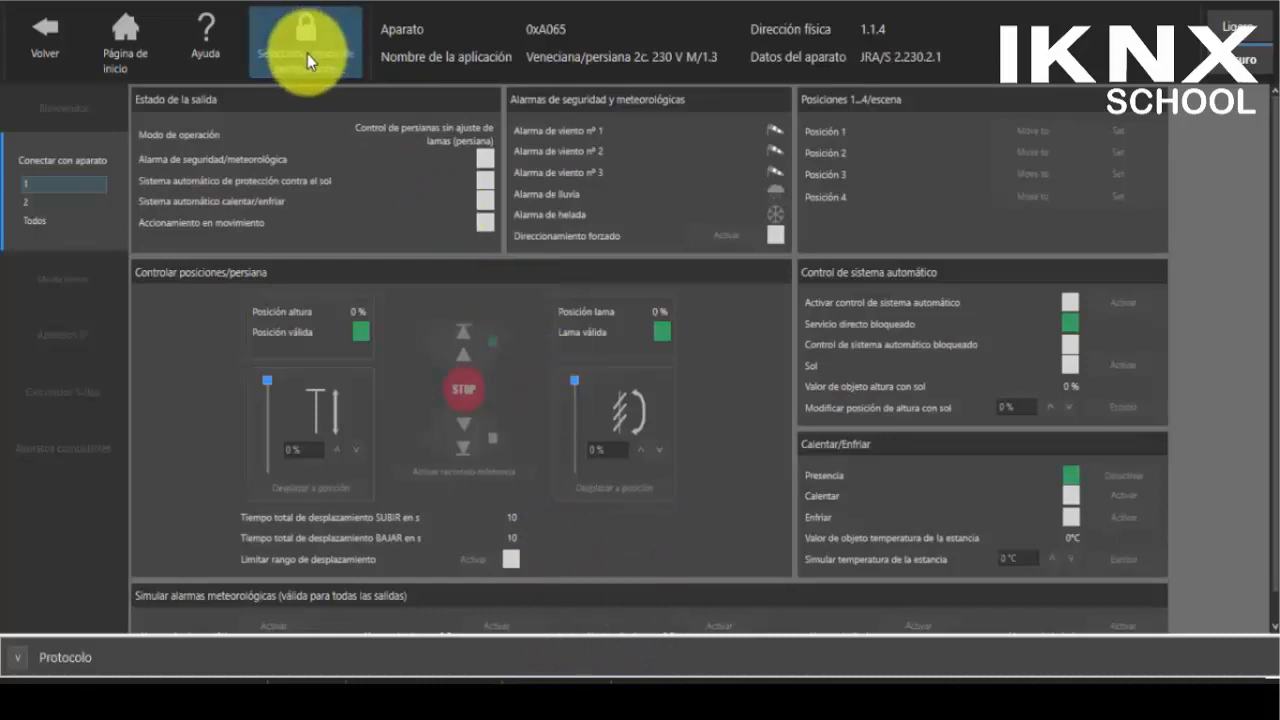
Switch the blind actuator to configuration mode, accepting the safety warning, and lower the blind on output 1, stopping it partway
{"action": "left_click", "coordinate": [452, 336]}
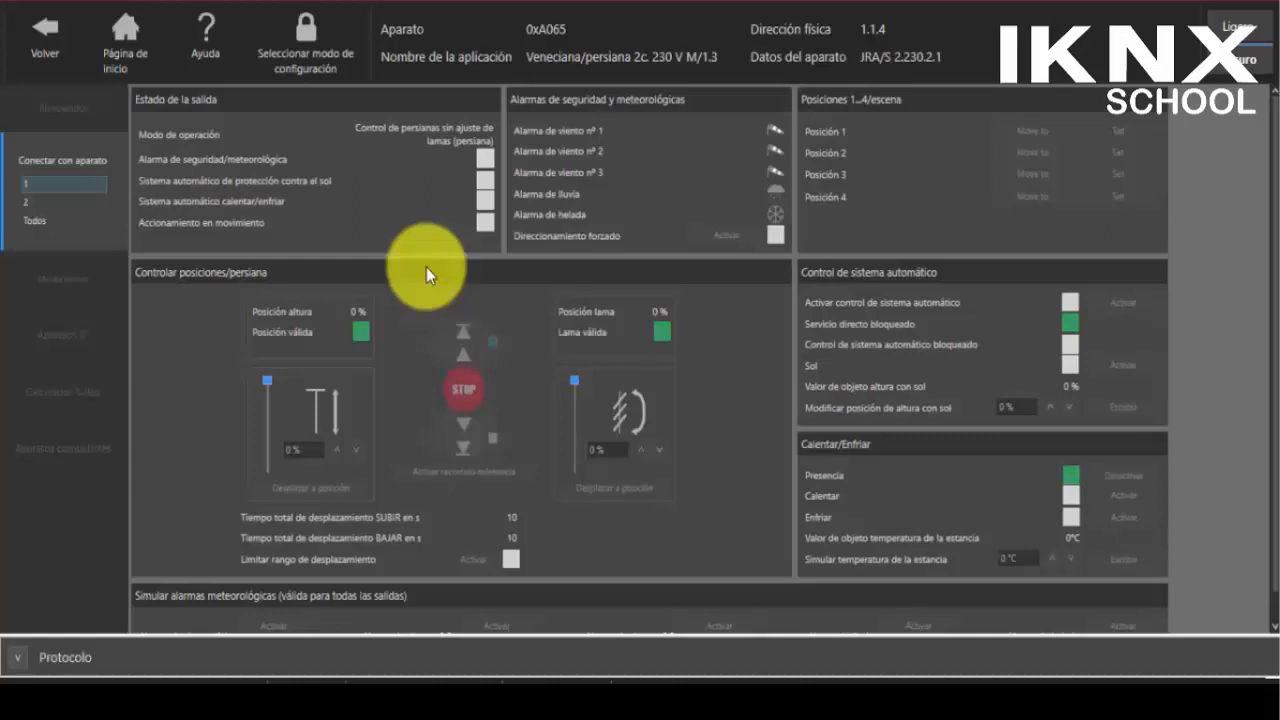
{"action": "left_click", "coordinate": [300, 54]}
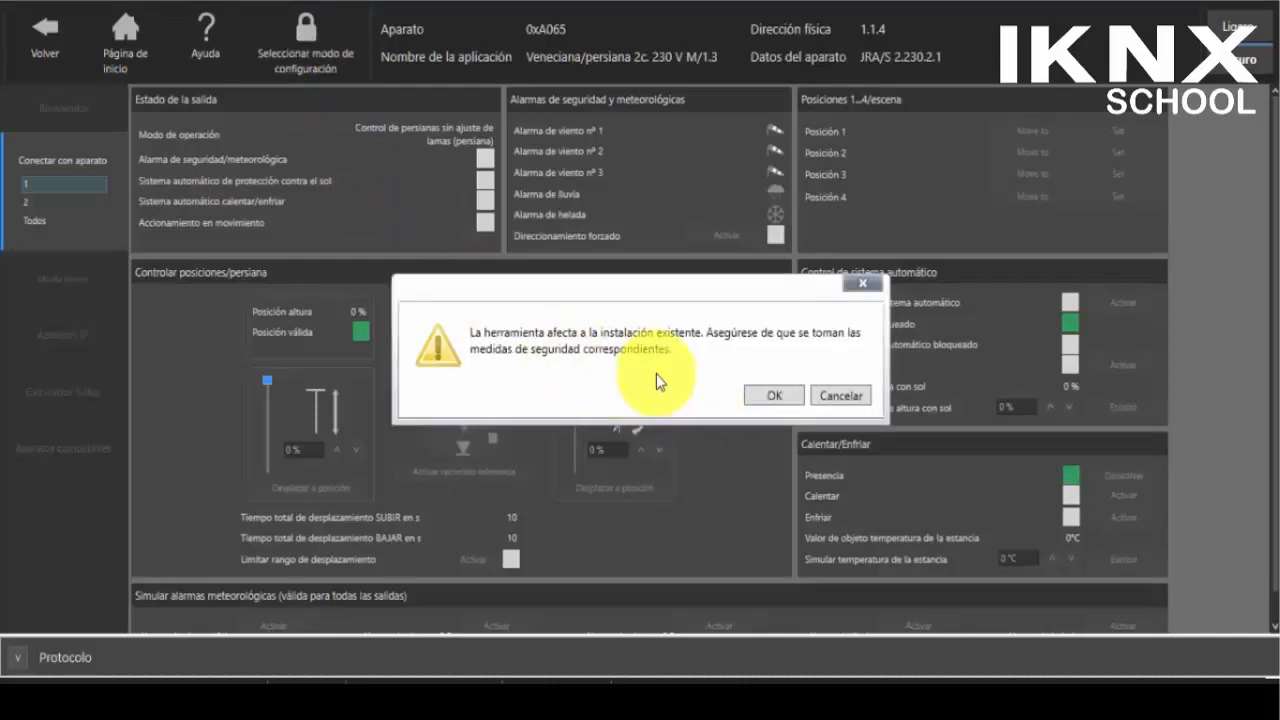
{"action": "left_click", "coordinate": [774, 398]}
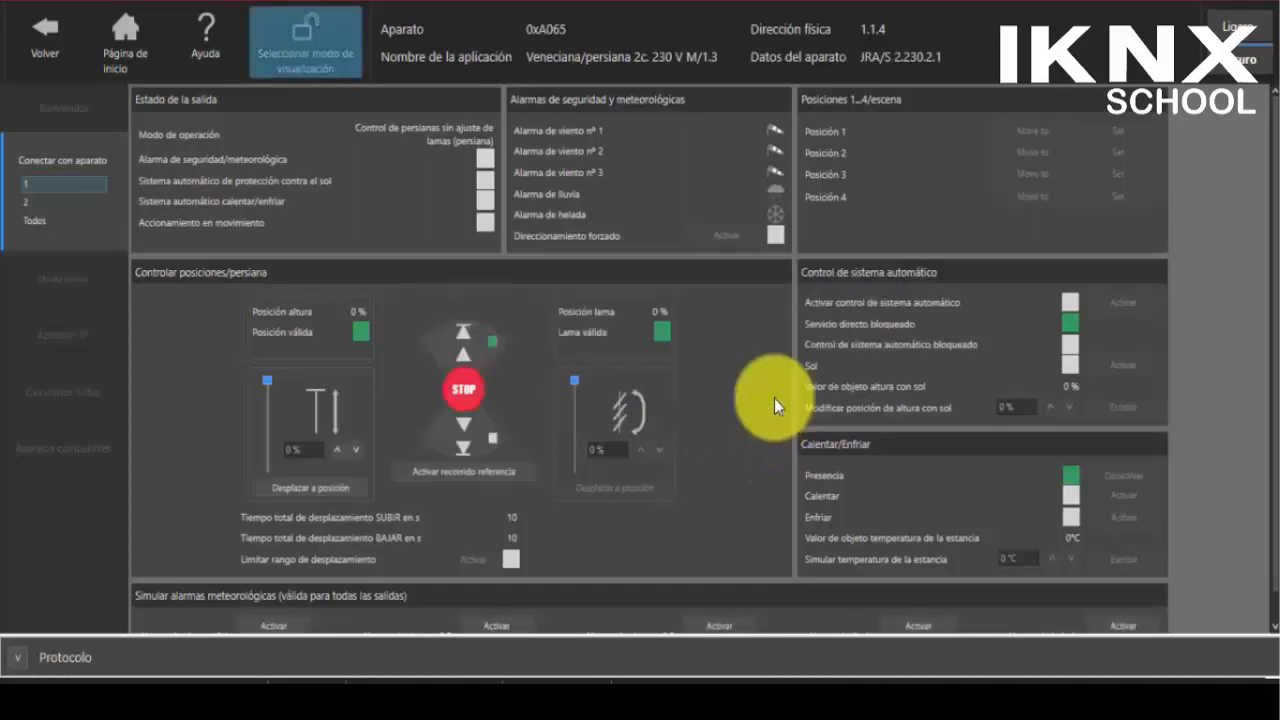
{"action": "left_click", "coordinate": [481, 446]}
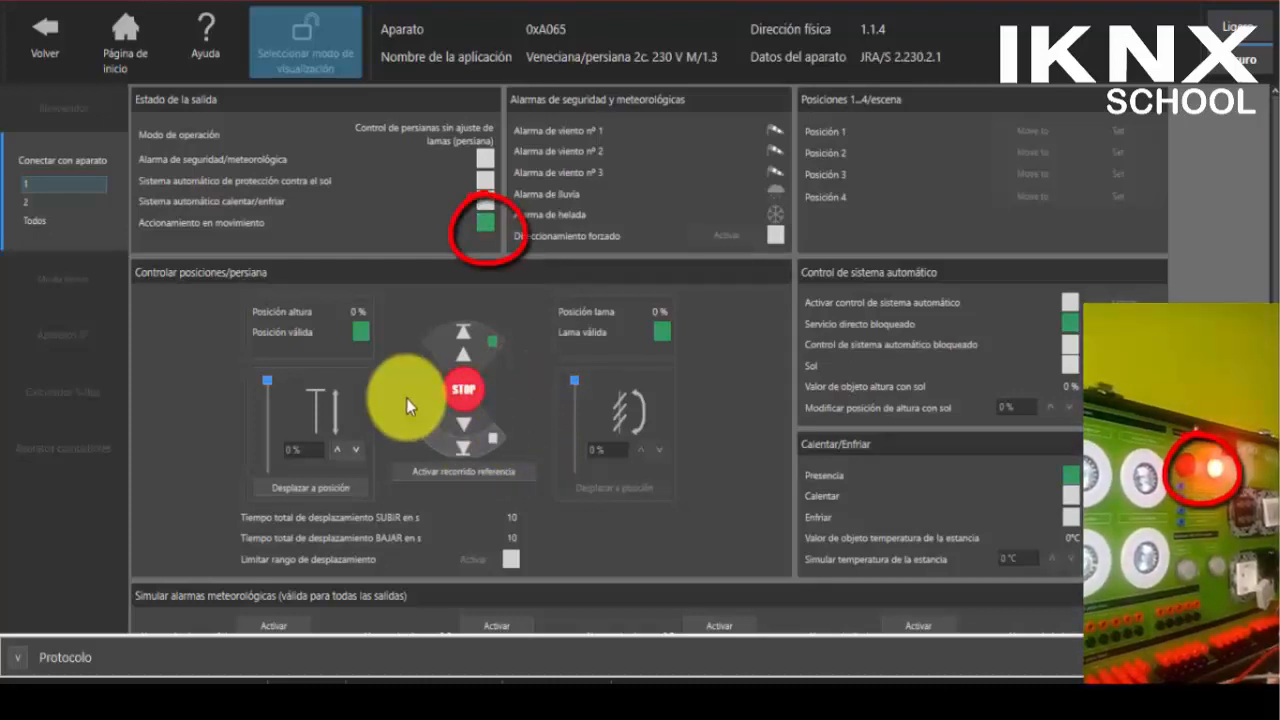
{"action": "left_click", "coordinate": [462, 394]}
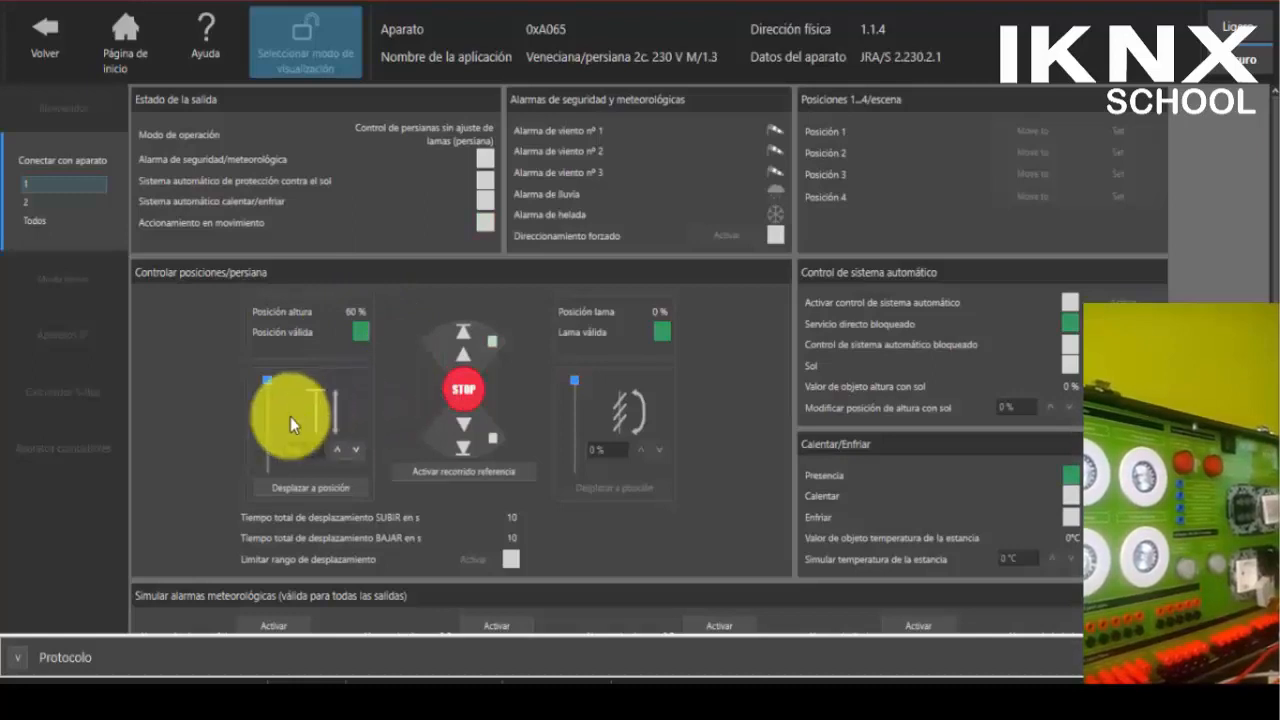
Move the blind on output 1 to height position 20 %, and raise it fully with the target height reset to 0 %
{"action": "left_click_drag", "start_coordinate": [265, 380], "coordinate": [261, 421]}
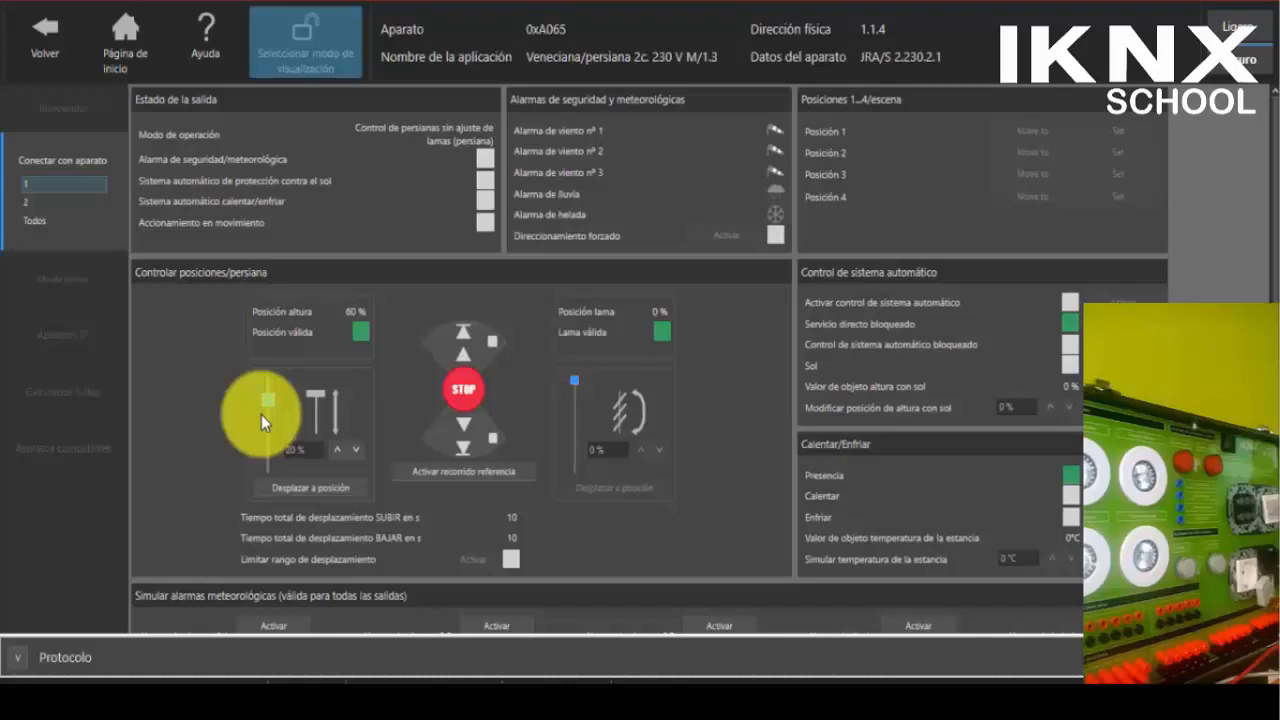
{"action": "left_click", "coordinate": [300, 489]}
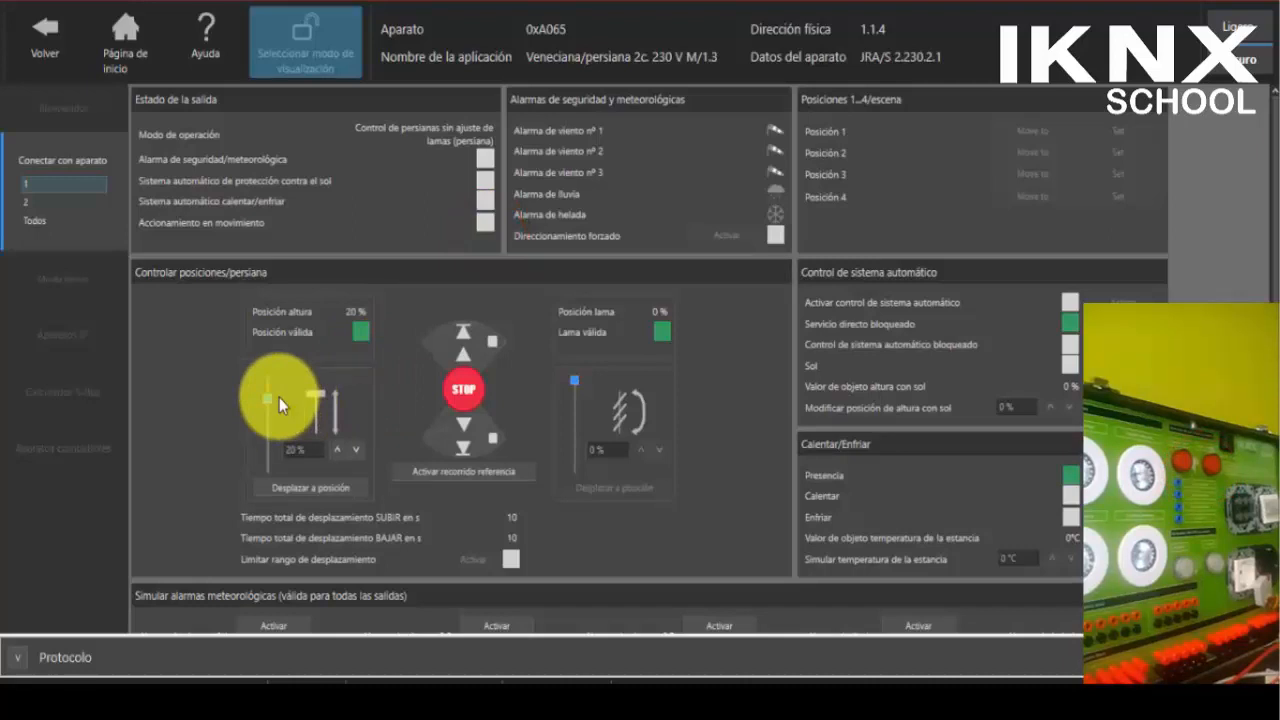
{"action": "left_click", "coordinate": [441, 337]}
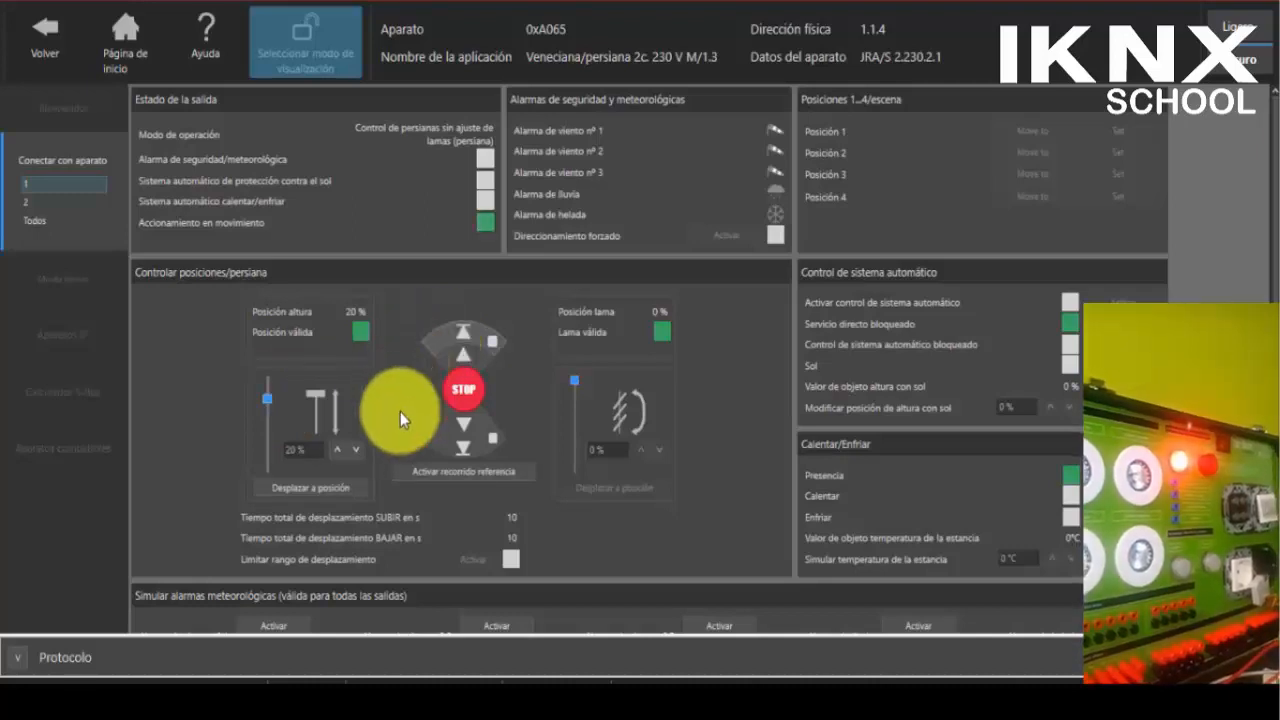
{"action": "left_click_drag", "start_coordinate": [268, 399], "coordinate": [267, 379]}
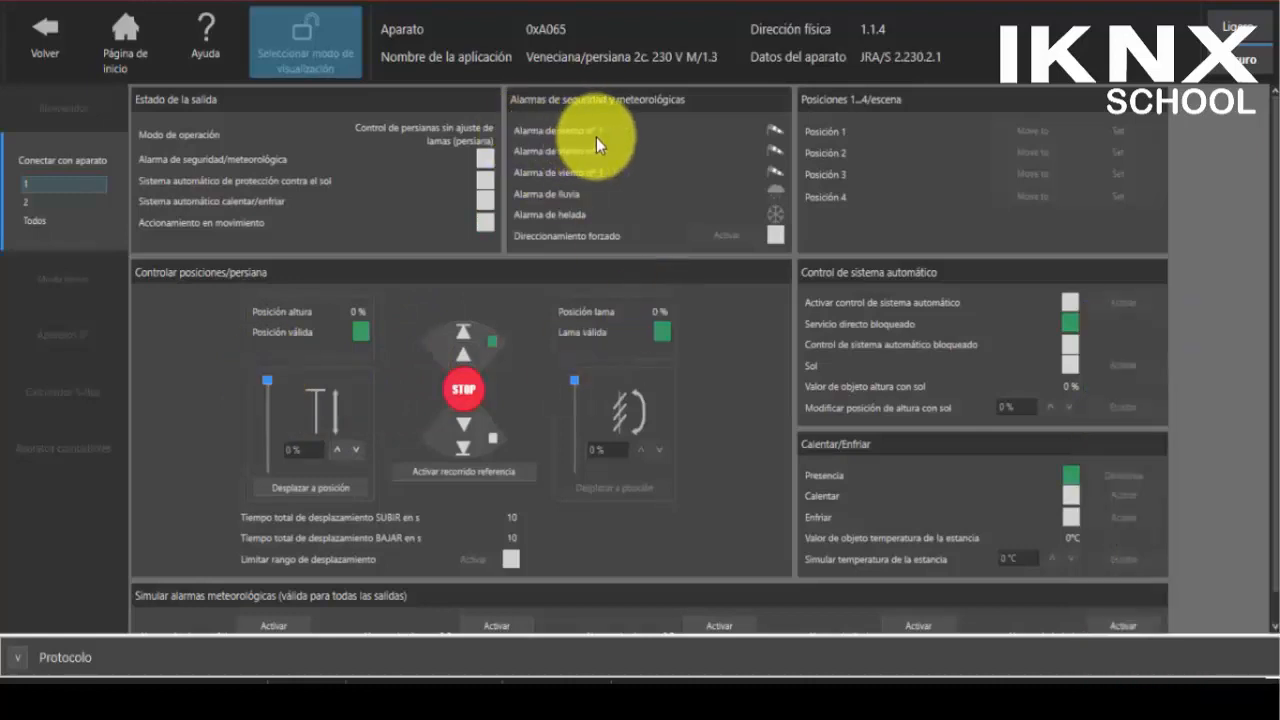
Simulate wind alarm no. 1 for all outputs, check the alarm status and deactivate the alarm again
{"action": "scroll", "coordinate": [536, 513], "scroll_direction": "down", "scroll_amount": 1}
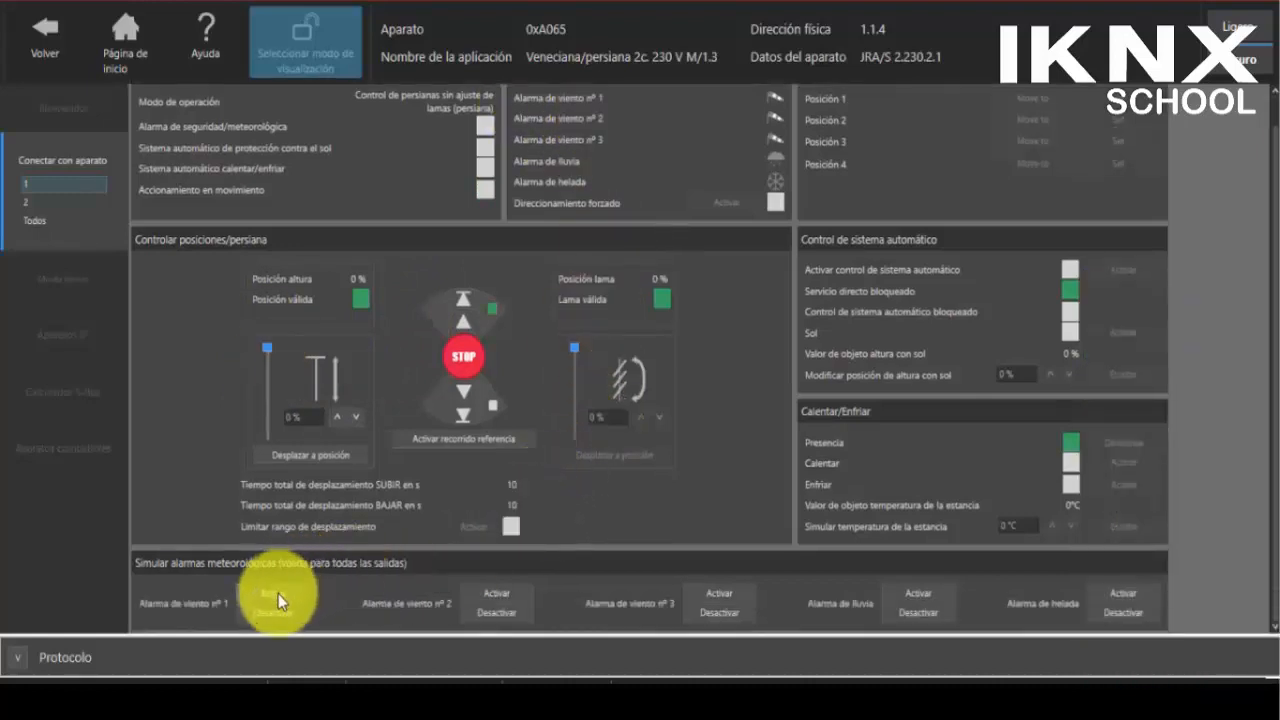
{"action": "scroll", "coordinate": [691, 501], "scroll_direction": "up", "scroll_amount": 1}
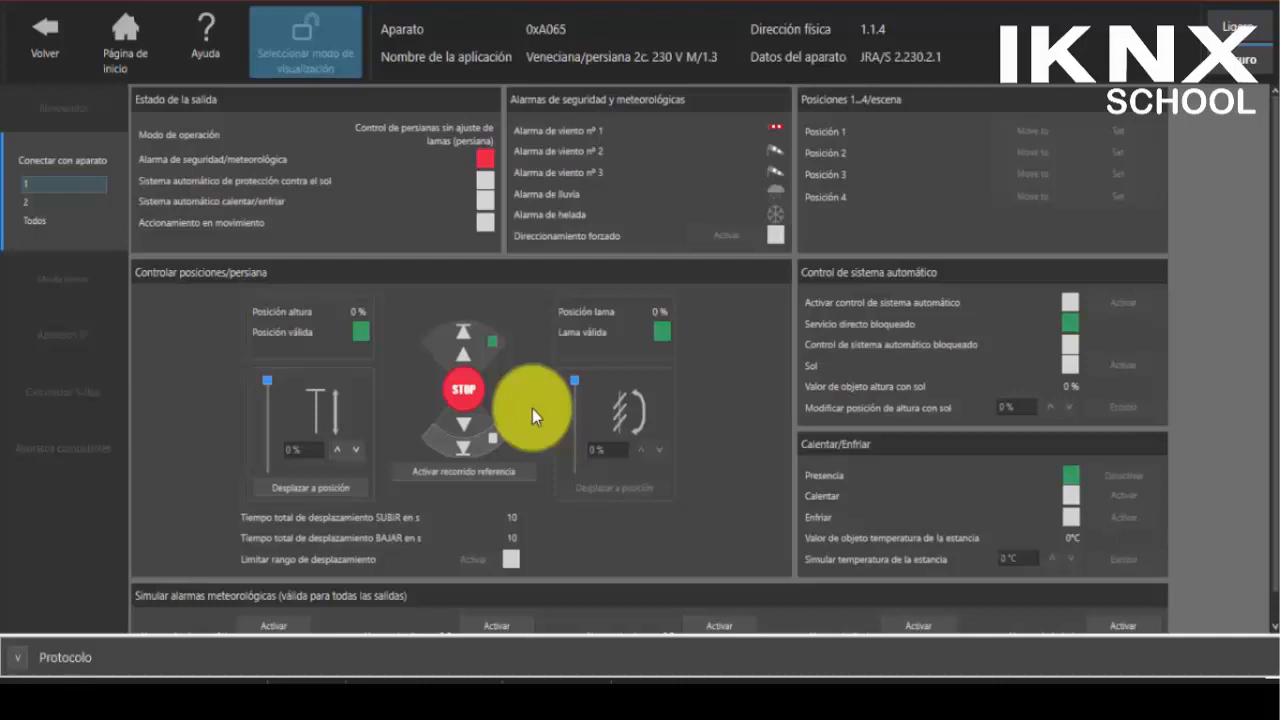
{"action": "scroll", "coordinate": [532, 408], "scroll_direction": "down", "scroll_amount": 1}
{"action": "left_click", "coordinate": [287, 614]}
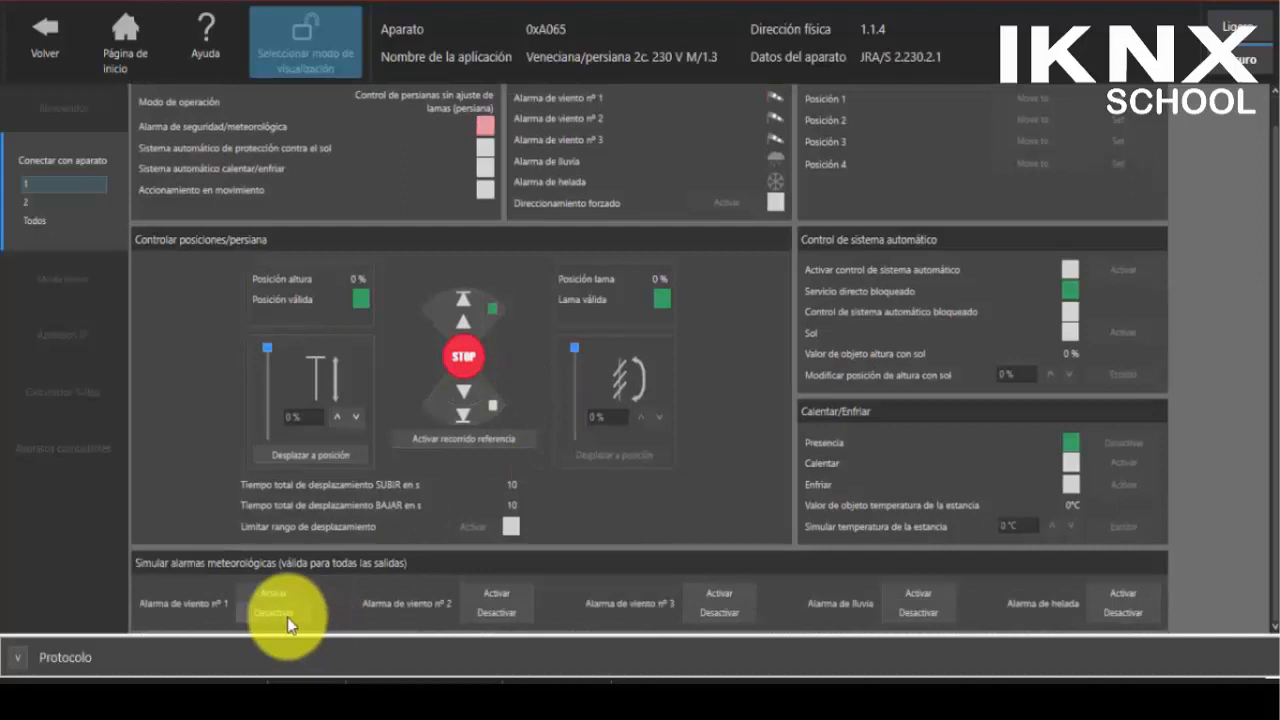
{"action": "scroll", "coordinate": [434, 515], "scroll_direction": "up", "scroll_amount": 1}
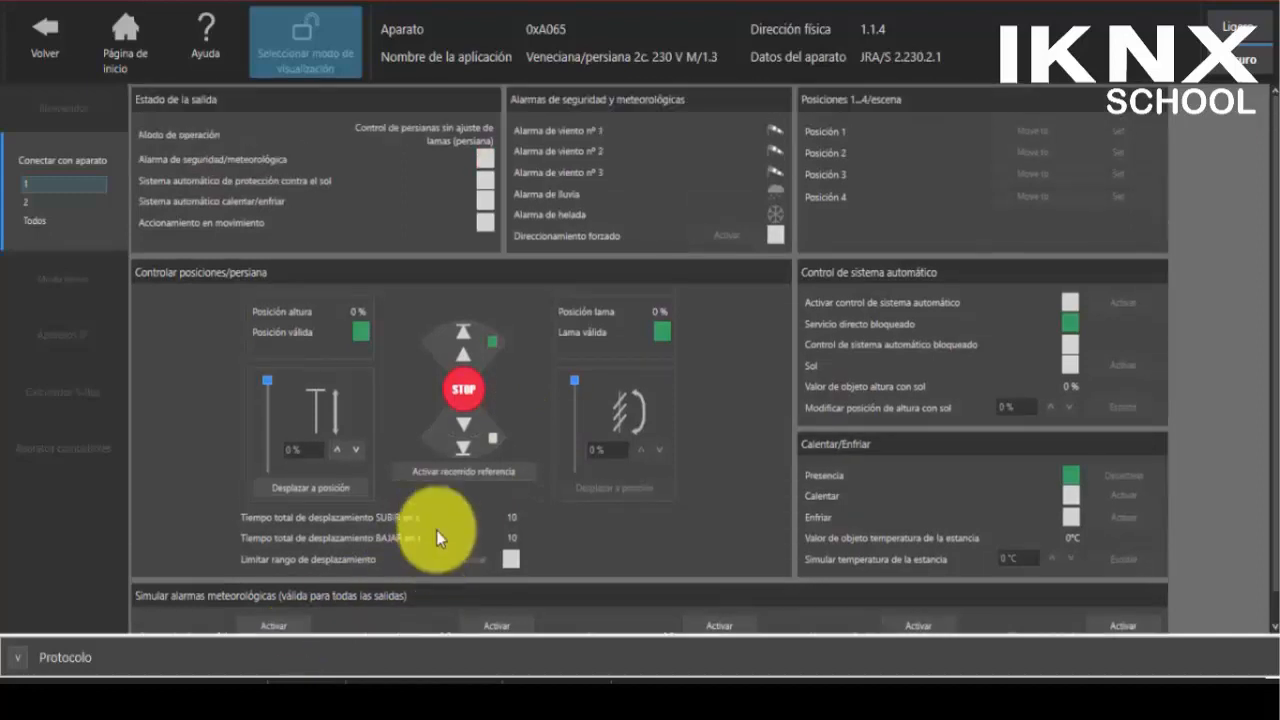
Lower the blind on output 1 completely and activate the simulated wind alarm no. 1
{"action": "left_click", "coordinate": [475, 450]}
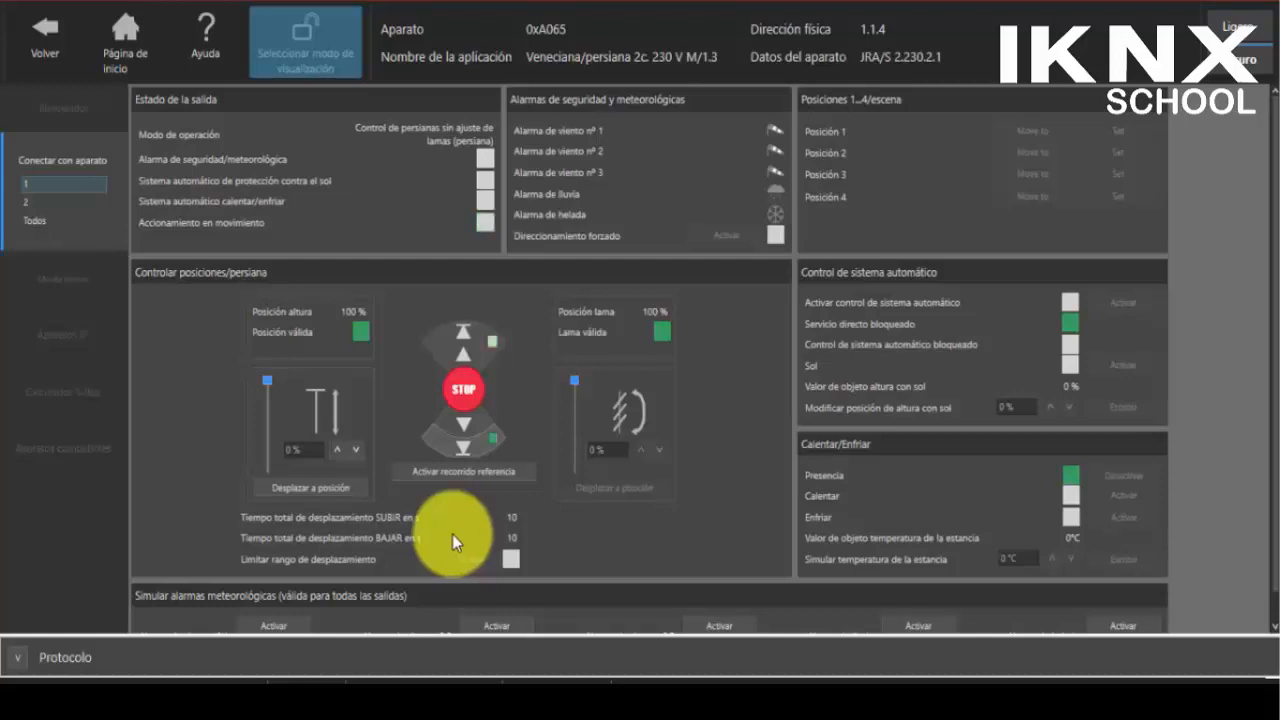
{"action": "scroll", "coordinate": [450, 533], "scroll_direction": "down", "scroll_amount": 1}
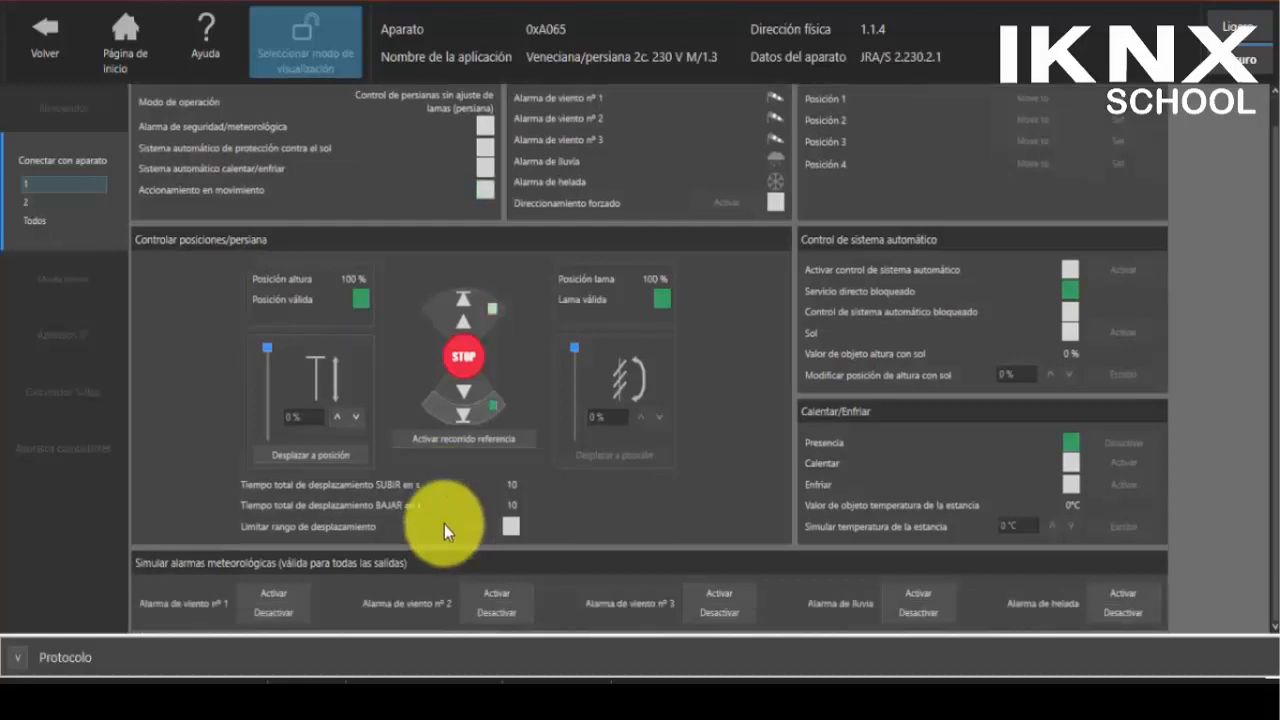
{"action": "left_click", "coordinate": [297, 596]}
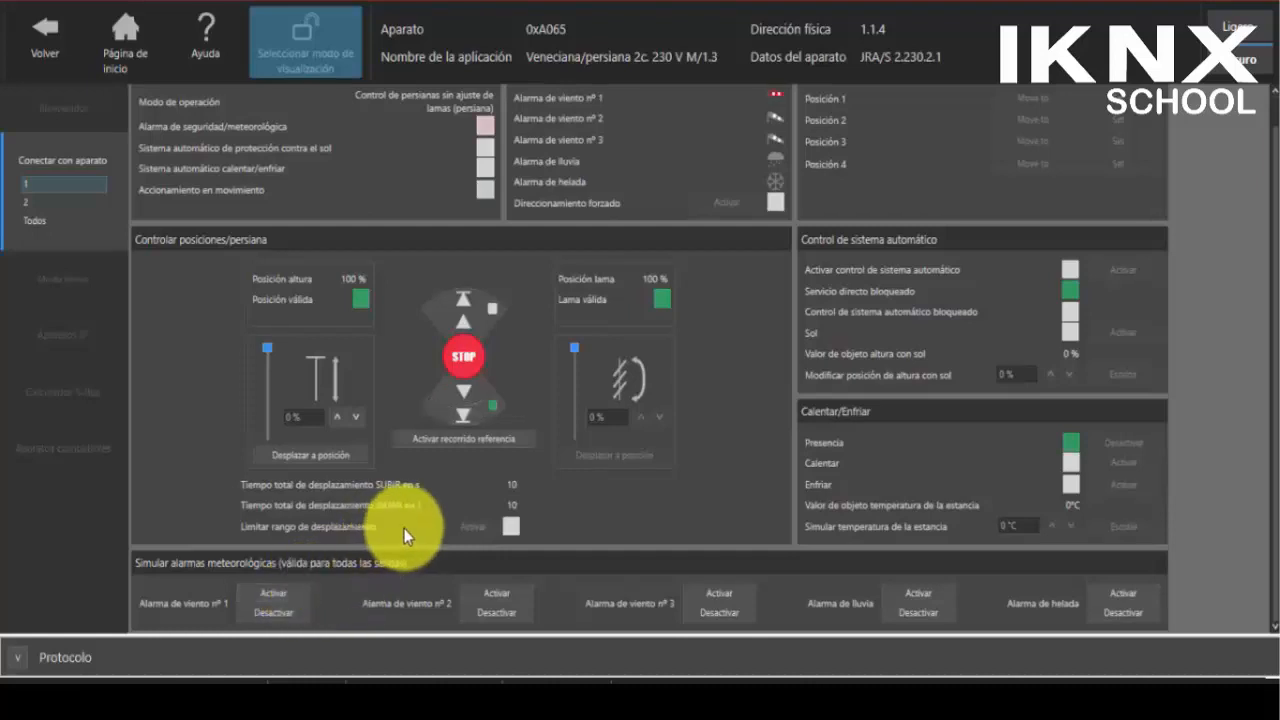
{"action": "scroll", "coordinate": [410, 530], "scroll_direction": "up", "scroll_amount": 1}
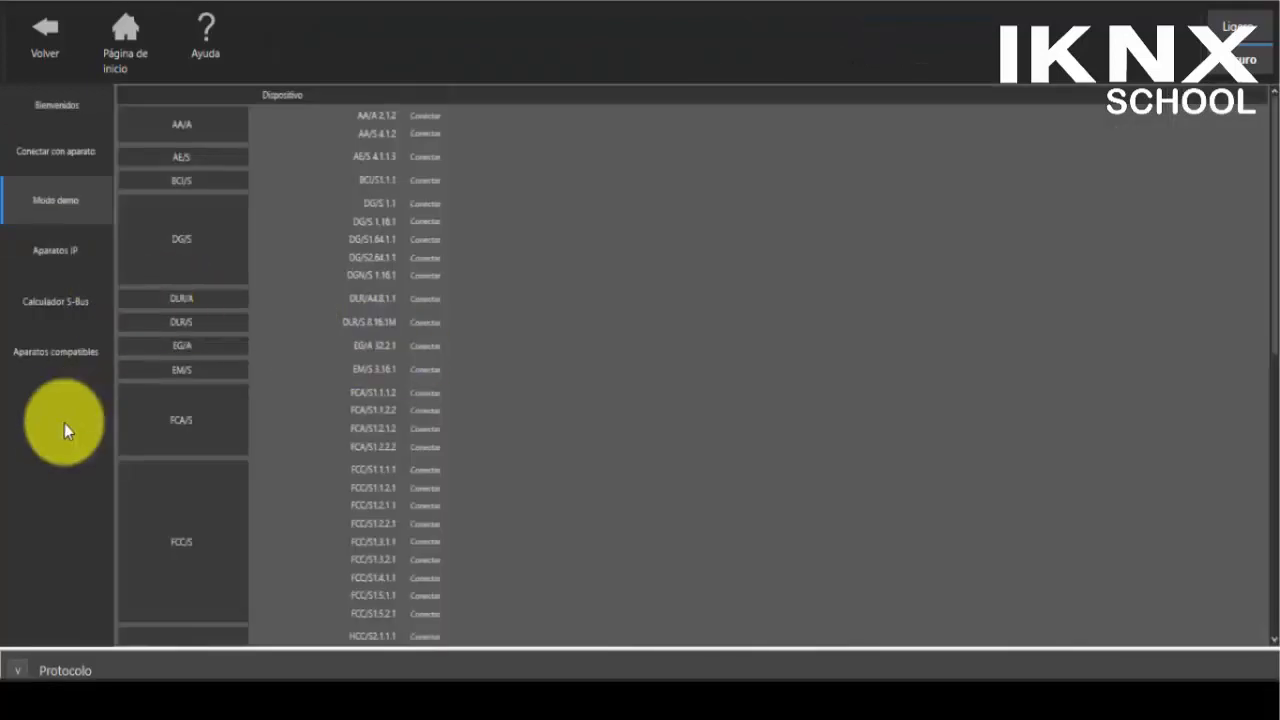
Look through the devices offered in demo mode and connect to the DALI gateway DG/S1.64.1
{"action": "scroll", "coordinate": [298, 274], "scroll_direction": "down", "scroll_amount": 15}
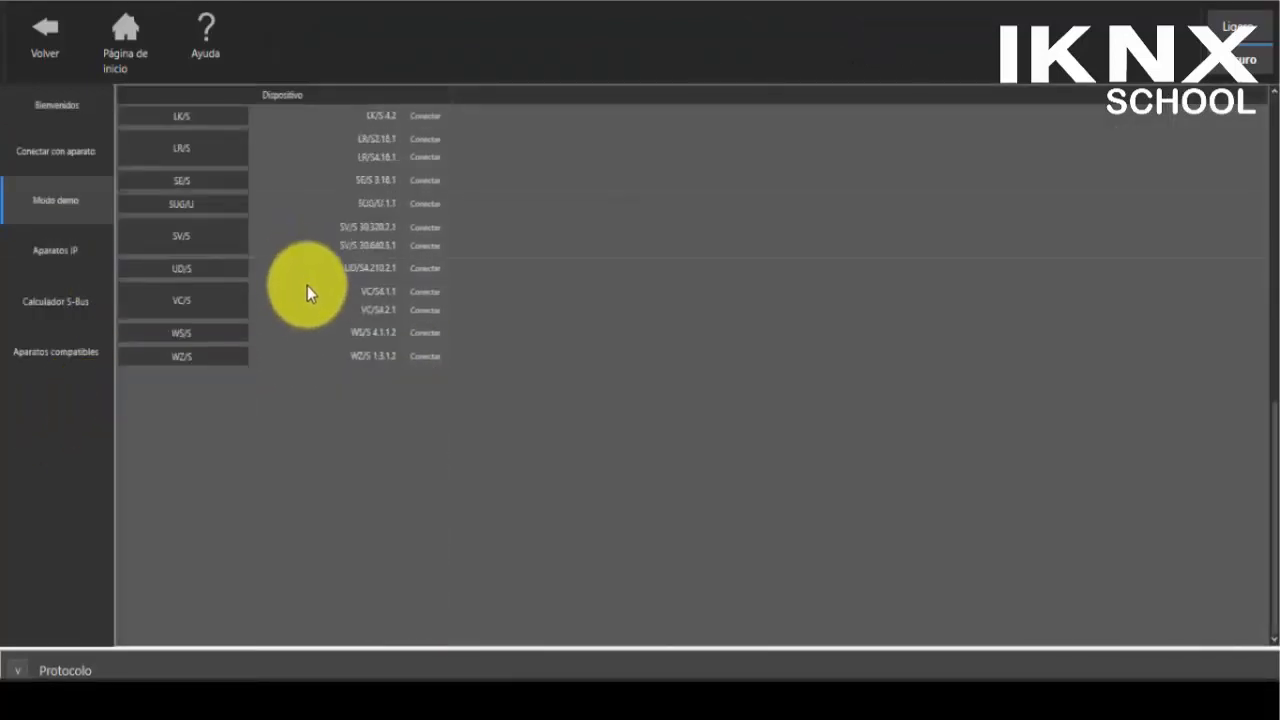
{"action": "scroll", "coordinate": [314, 385], "scroll_direction": "up", "scroll_amount": 15}
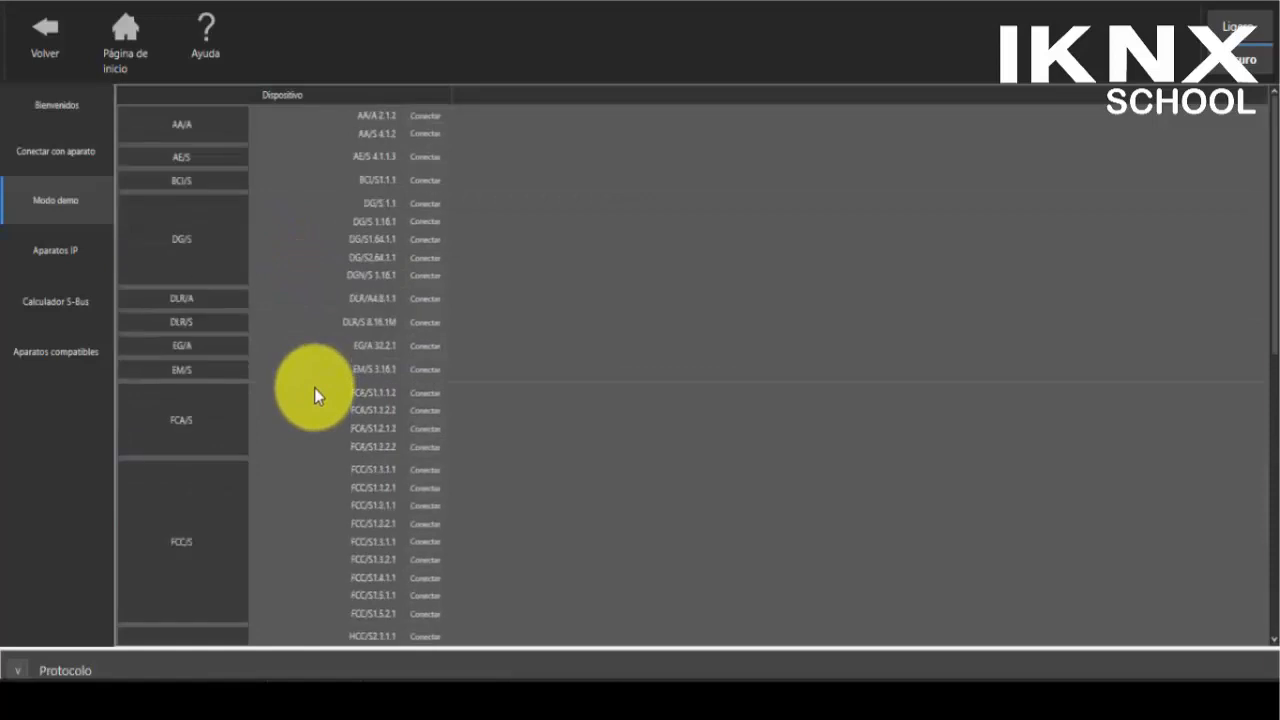
{"action": "scroll", "coordinate": [430, 407], "scroll_direction": "down", "scroll_amount": 5}
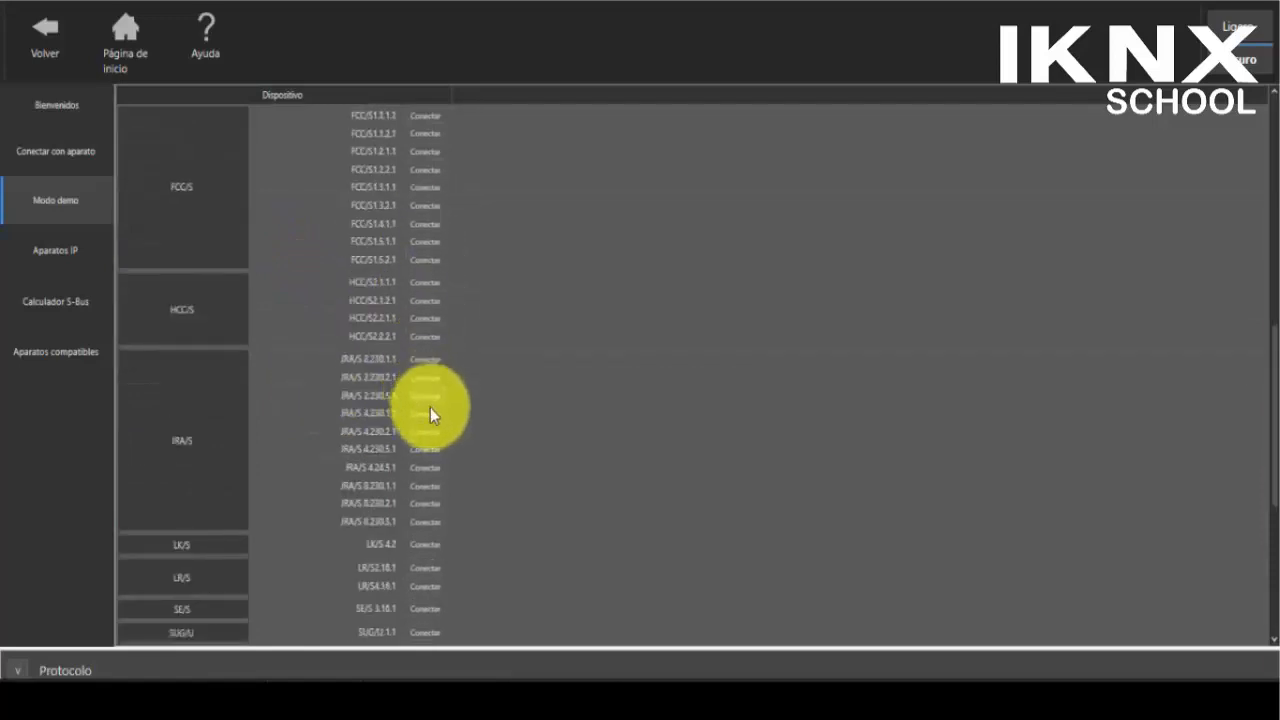
{"action": "scroll", "coordinate": [427, 411], "scroll_direction": "up", "scroll_amount": 2}
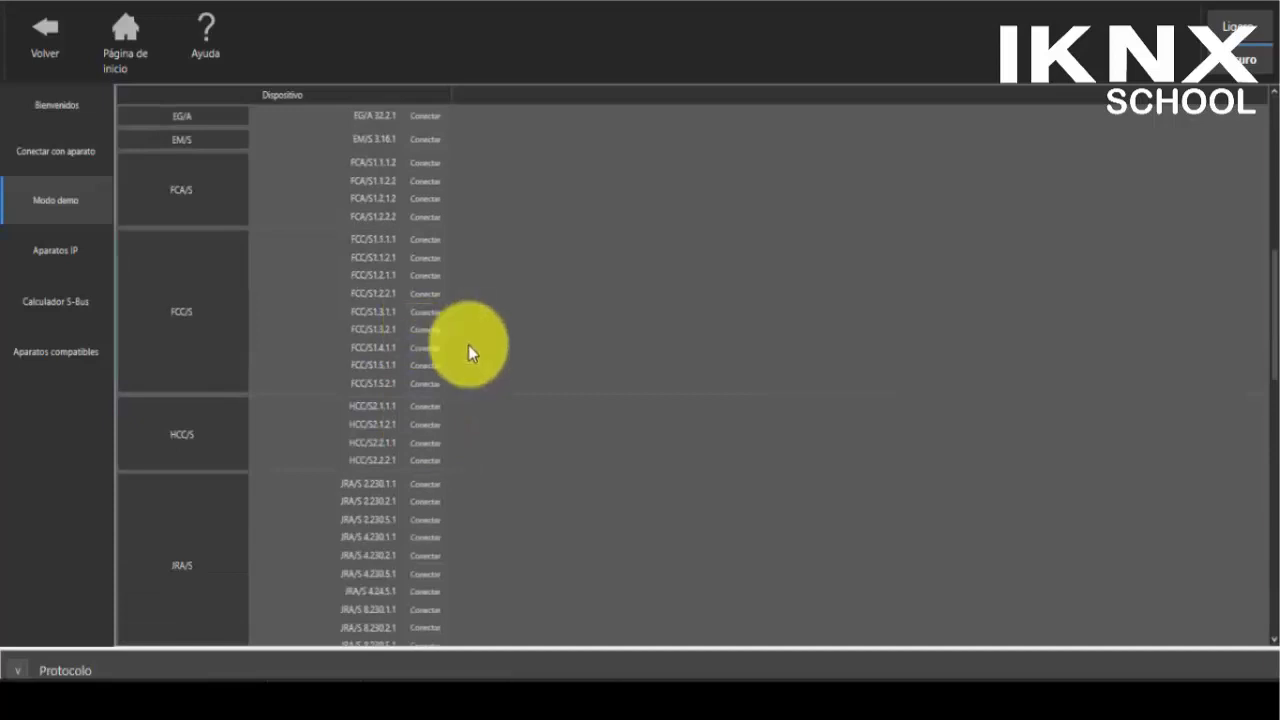
{"action": "scroll", "coordinate": [468, 350], "scroll_direction": "up", "scroll_amount": 2}
{"action": "scroll", "coordinate": [468, 359], "scroll_direction": "up", "scroll_amount": 2}
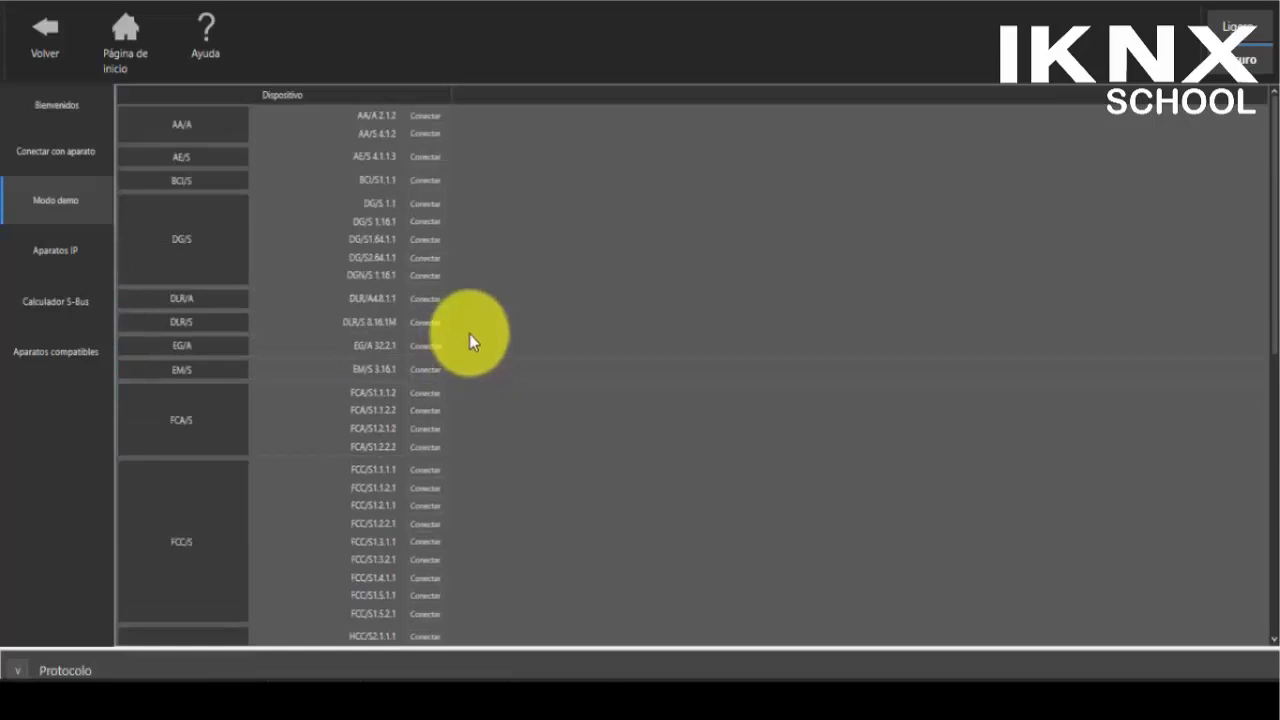
{"action": "left_click", "coordinate": [429, 243]}
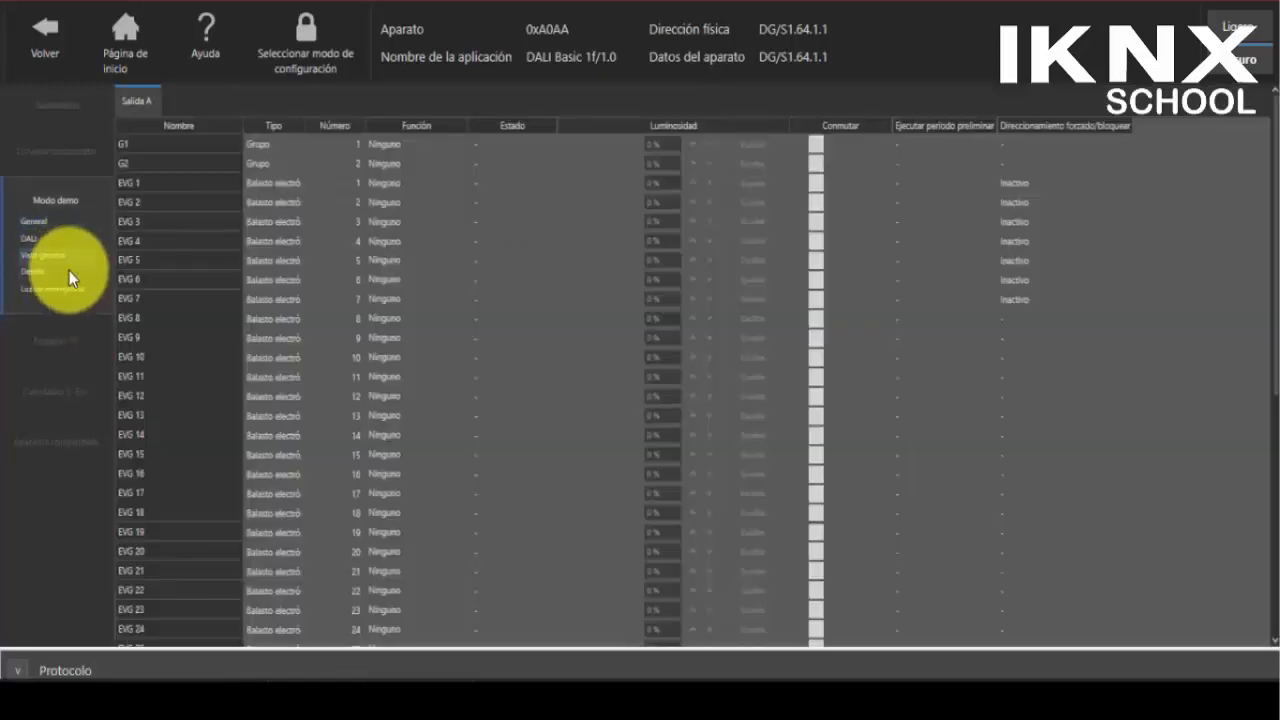
View the demo gateway's overview and DALI participant grid, and switch the gateway to configuration mode
{"action": "left_click", "coordinate": [67, 258]}
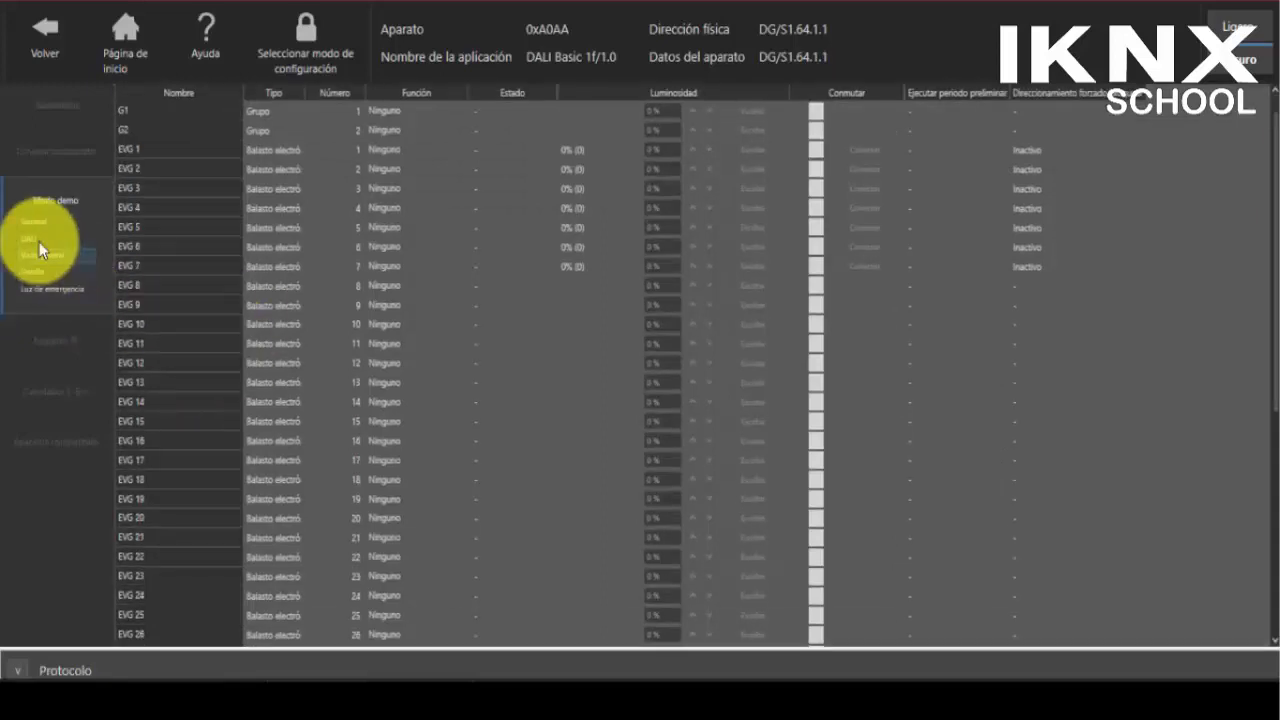
{"action": "left_click", "coordinate": [34, 242]}
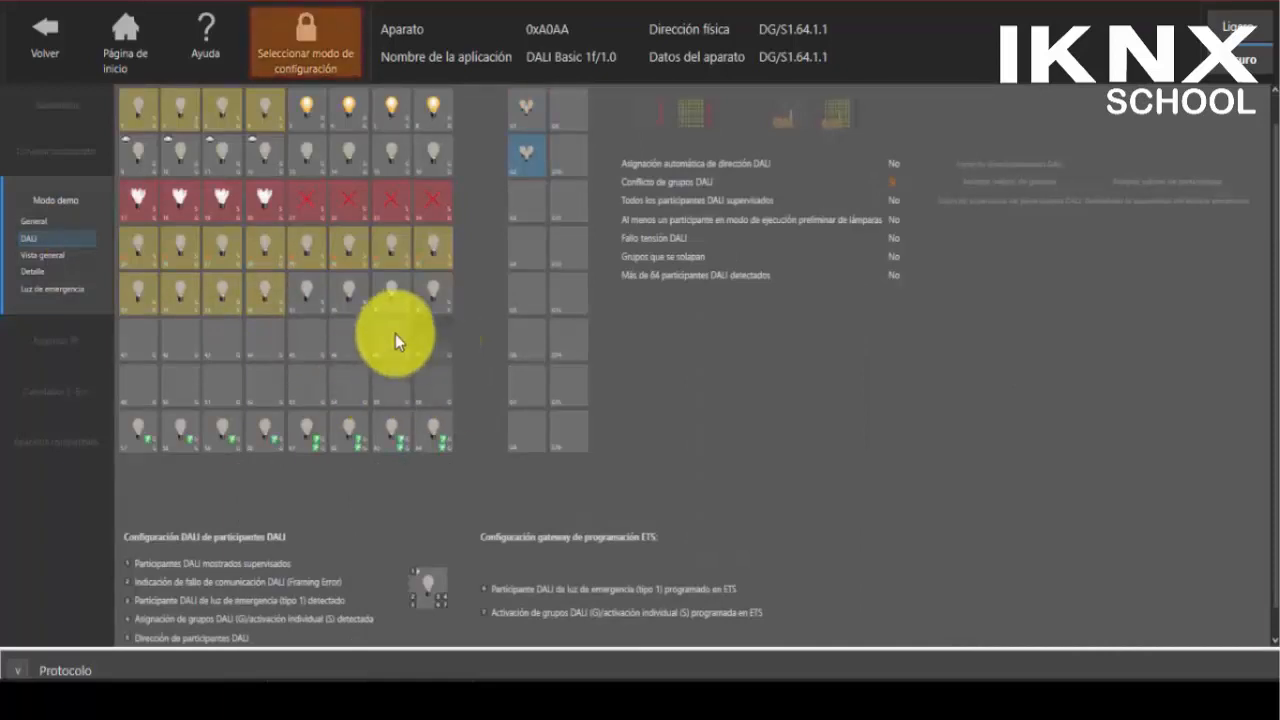
{"action": "left_click", "coordinate": [300, 52]}
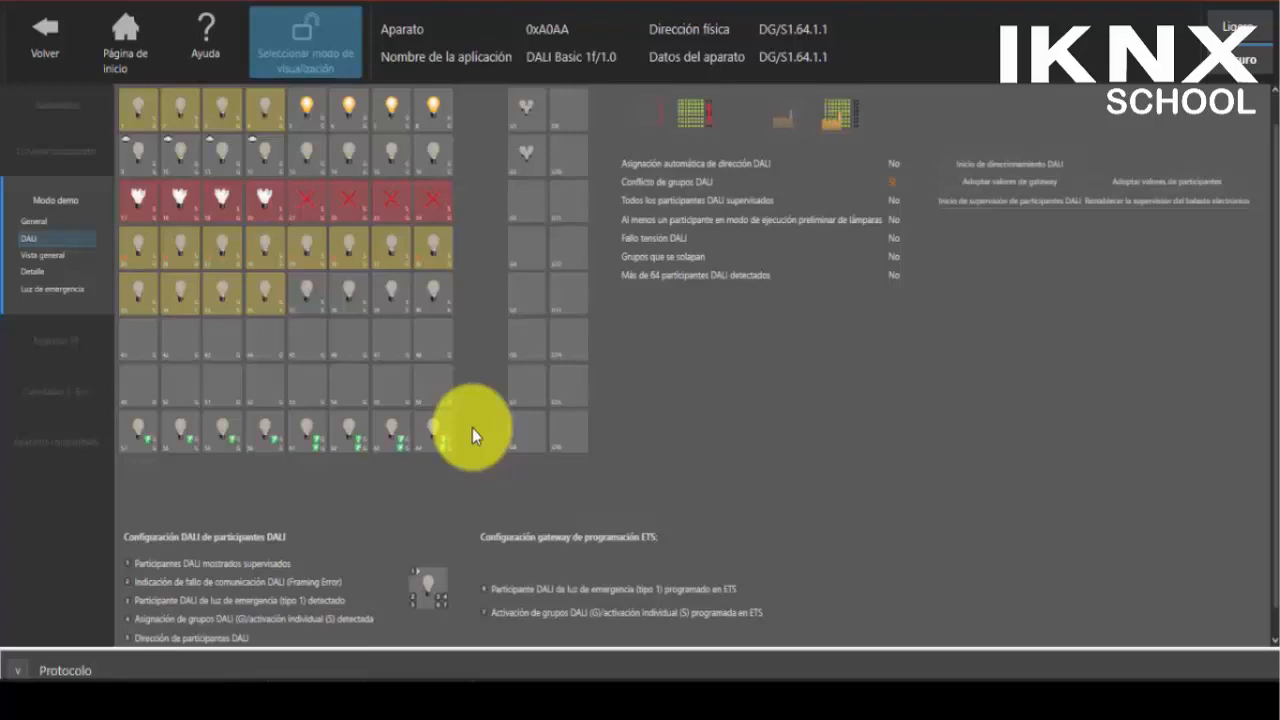
Examine the demo gateway's emergency light tests for its participants, and check its detail and DALI pages
{"action": "left_click", "coordinate": [86, 291]}
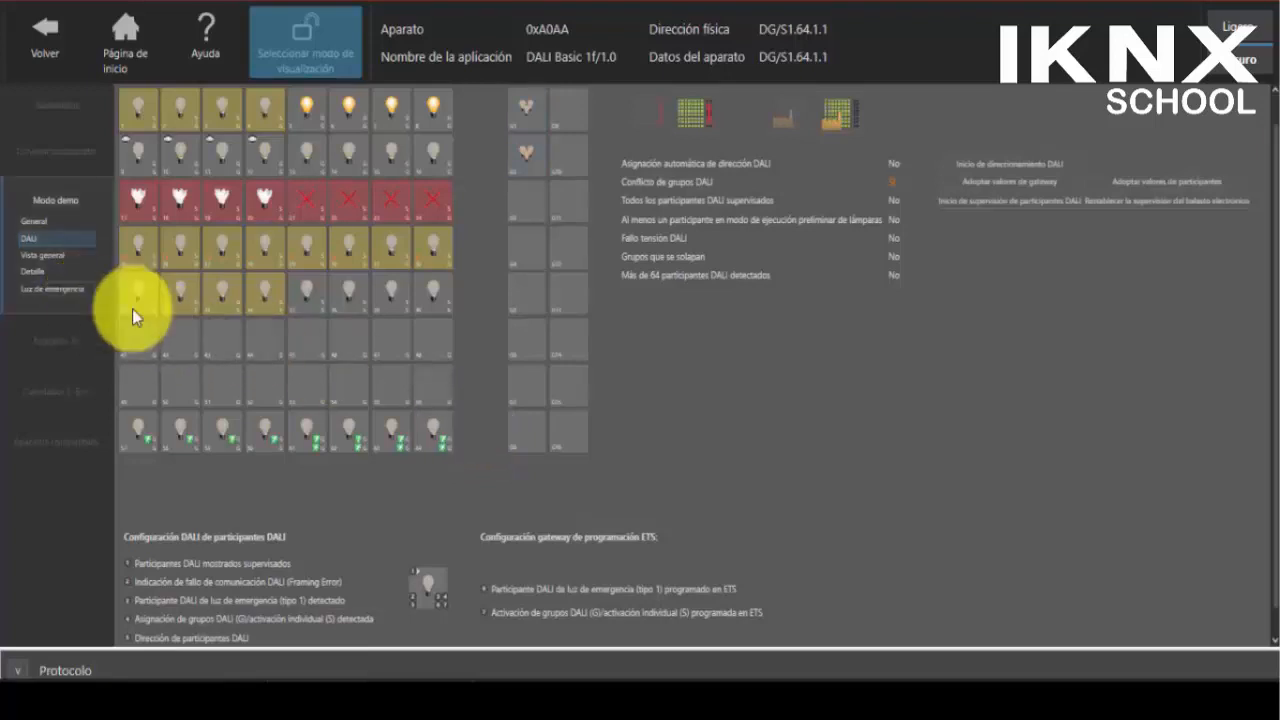
{"action": "scroll", "coordinate": [407, 454], "scroll_direction": "down", "scroll_amount": 5}
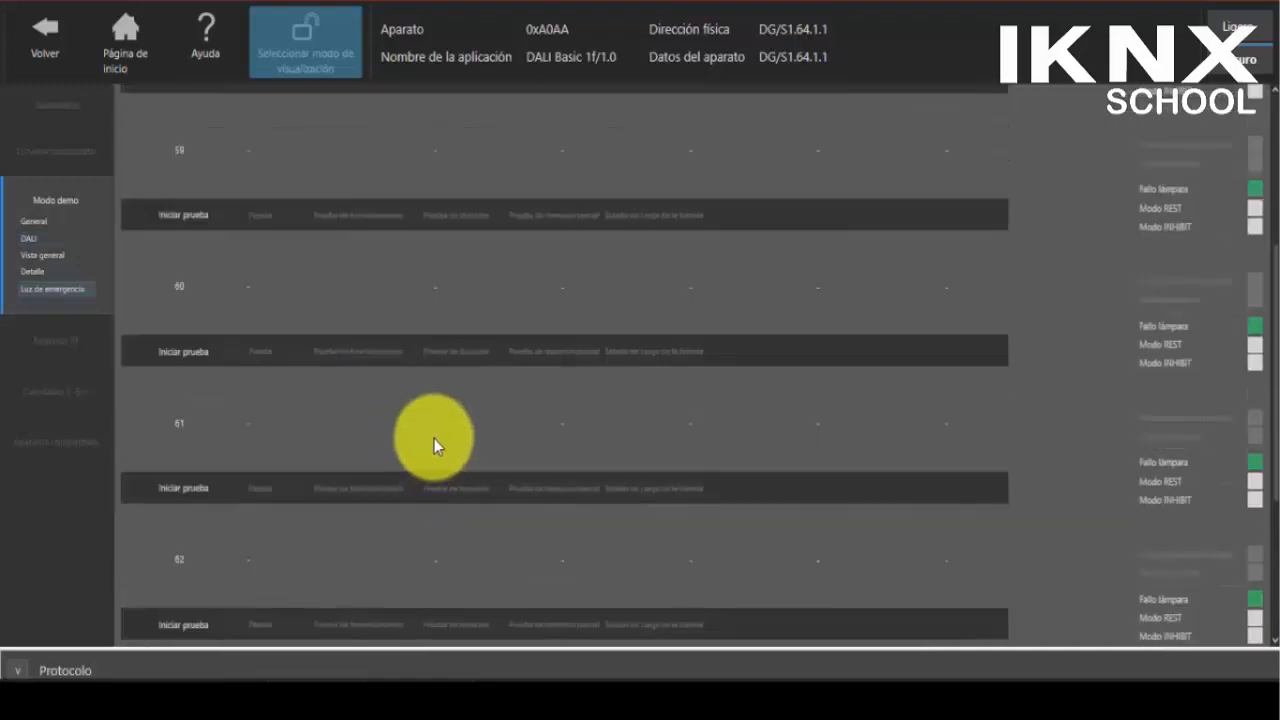
{"action": "scroll", "coordinate": [434, 438], "scroll_direction": "down", "scroll_amount": 3}
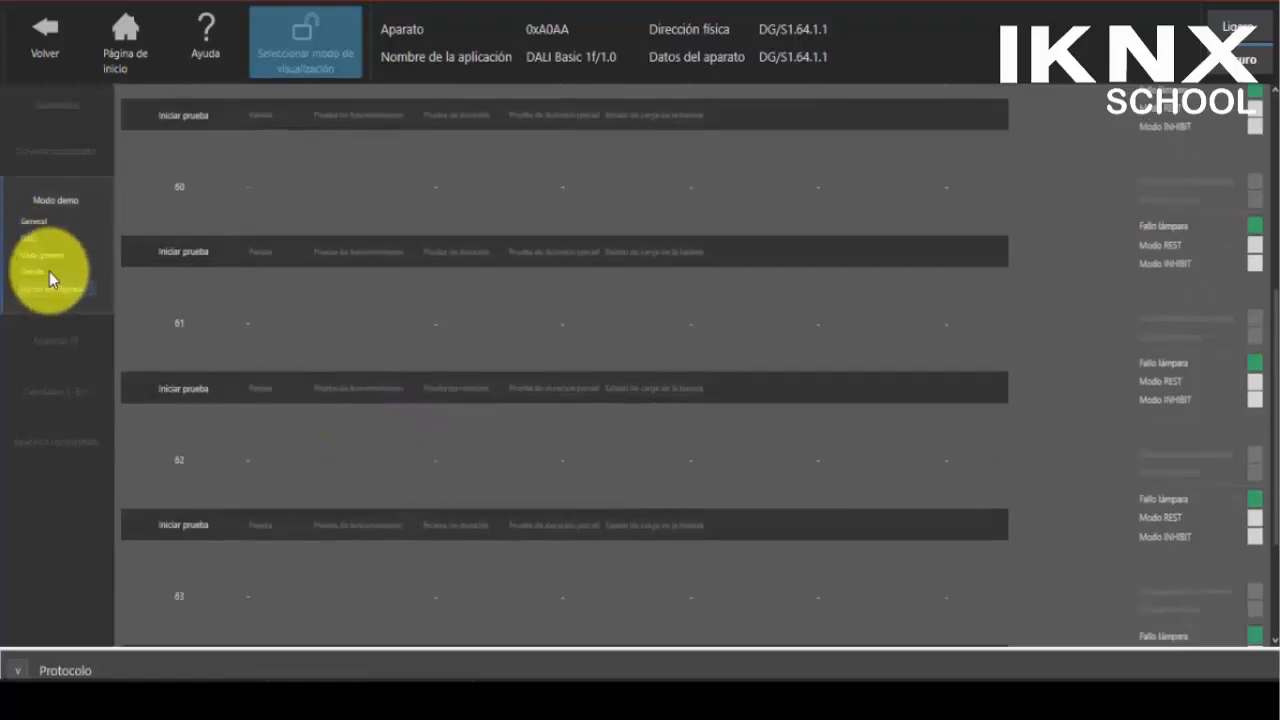
{"action": "left_click", "coordinate": [49, 271]}
{"action": "left_click", "coordinate": [45, 245]}
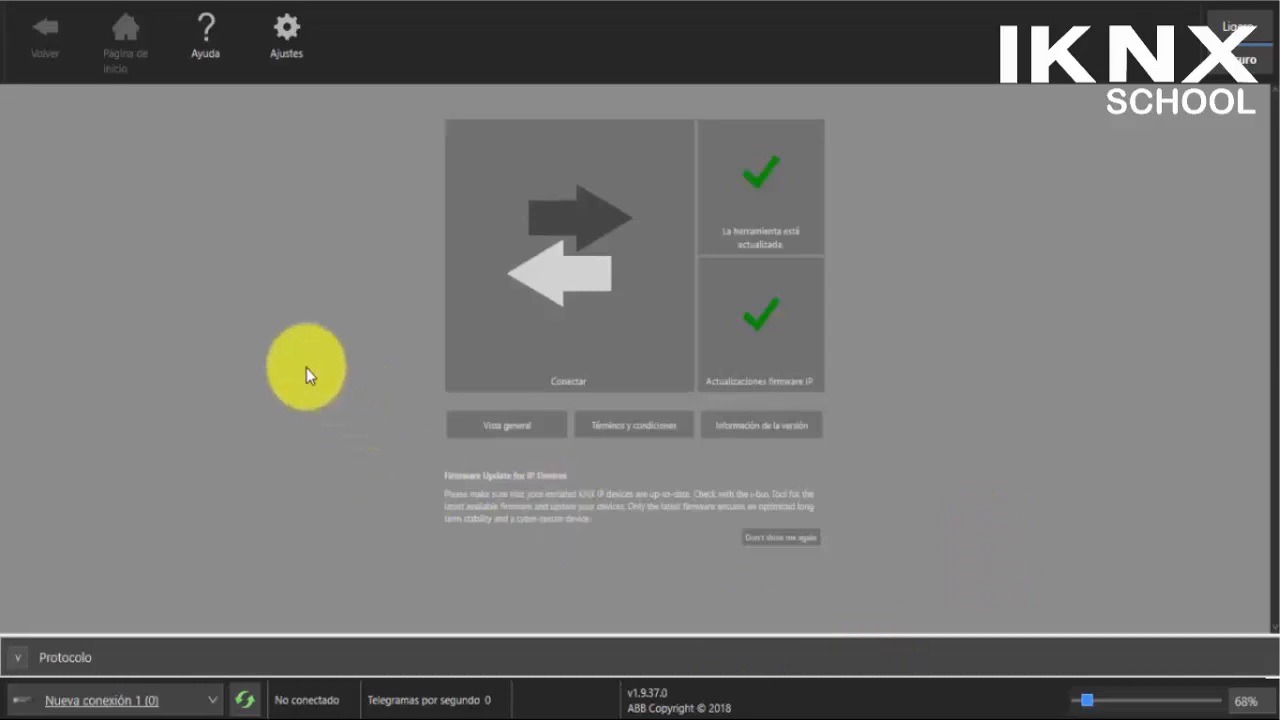
Go from the start page into the connection area, open the IP devices overview and enable its detail view
{"action": "left_click", "coordinate": [589, 326]}
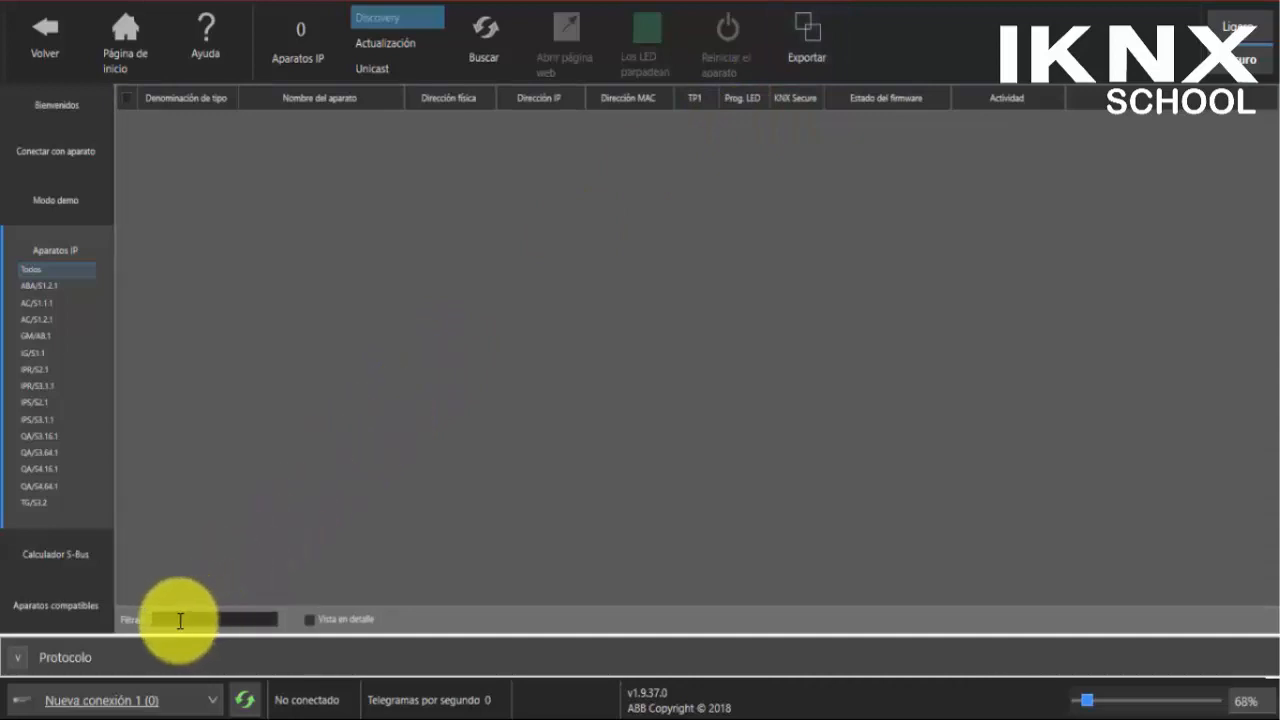
{"action": "left_click", "coordinate": [310, 620]}
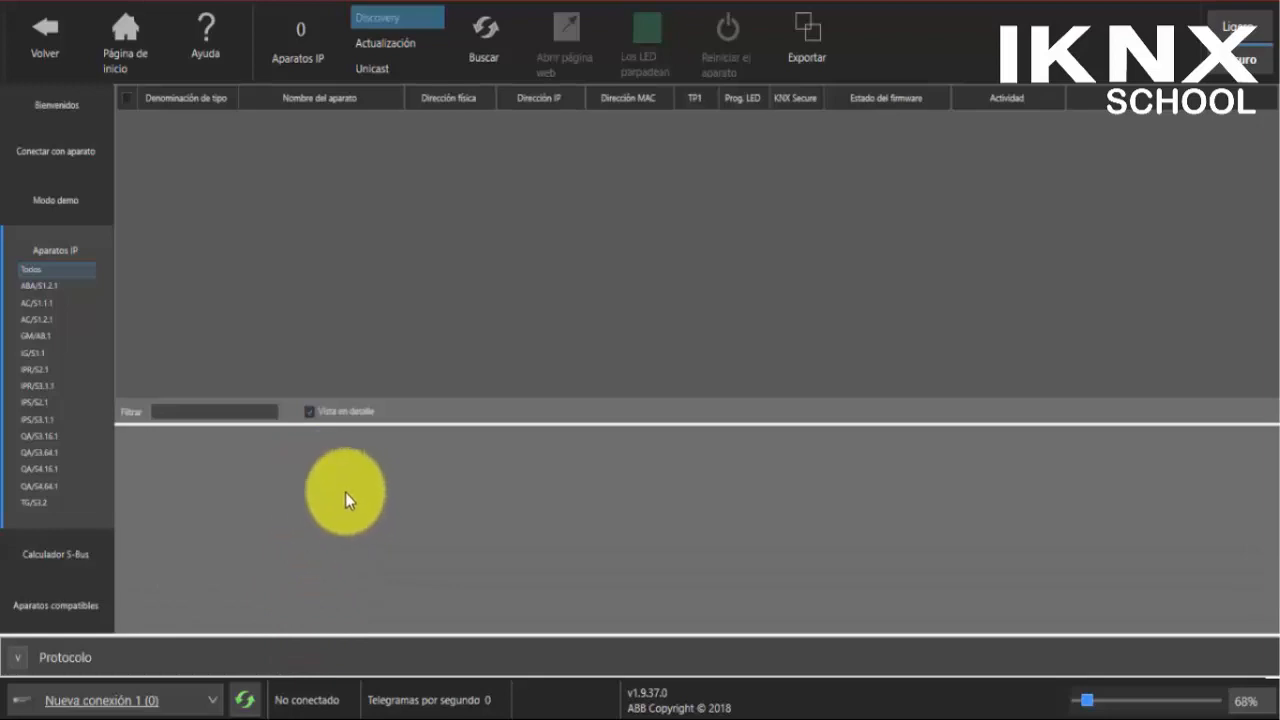
Turn off the detail view and compare the Discovery, Actualización and Unicast modes of the IP devices page
{"action": "left_click", "coordinate": [309, 414]}
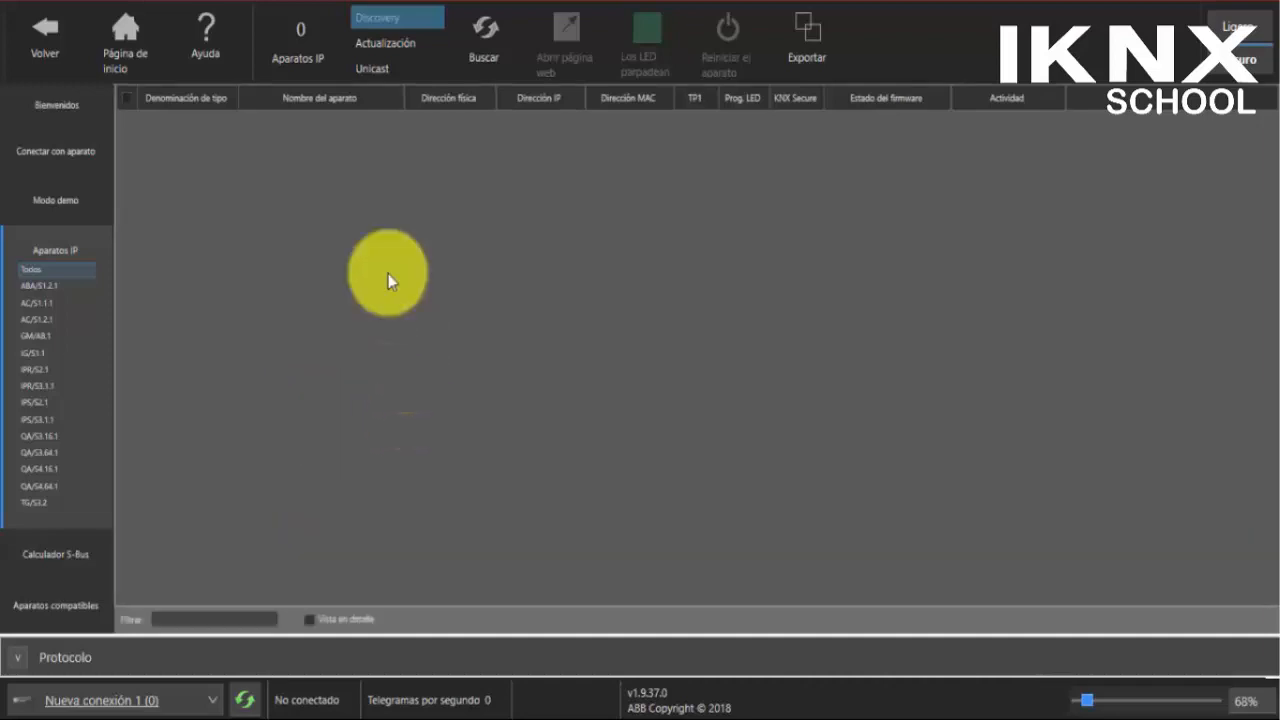
{"action": "left_click", "coordinate": [412, 45]}
{"action": "left_click", "coordinate": [400, 68]}
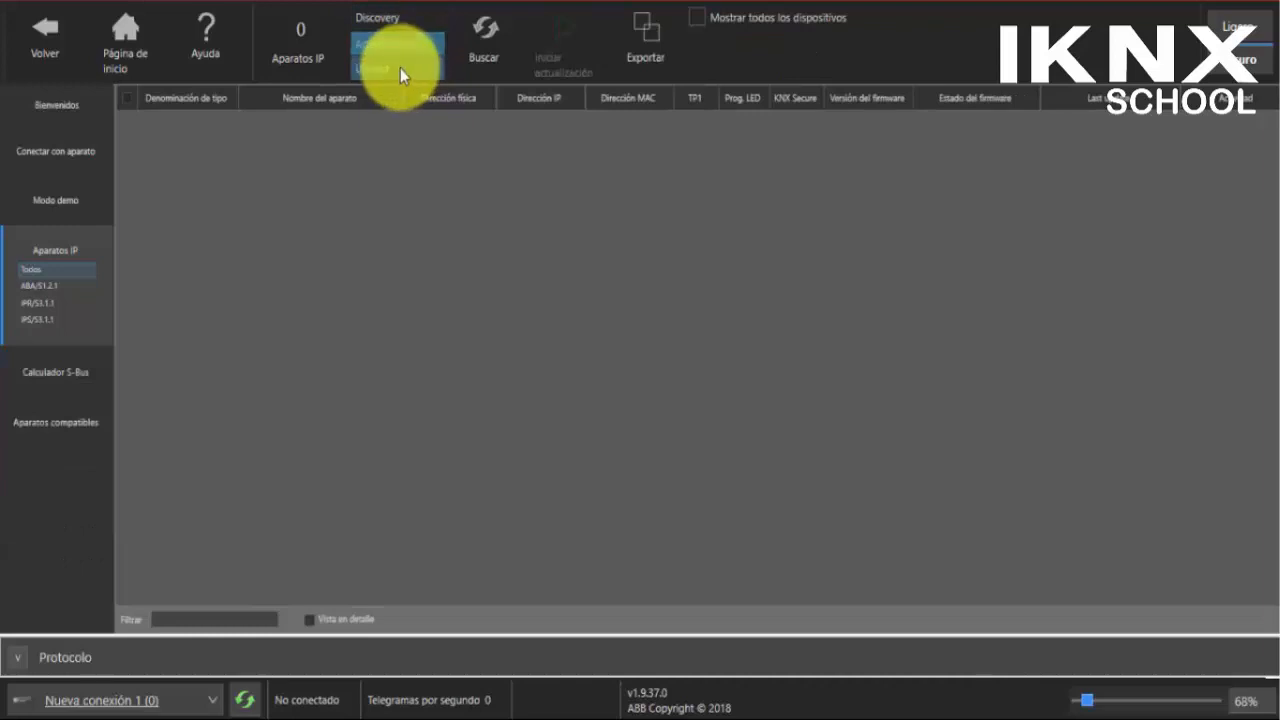
{"action": "left_click", "coordinate": [399, 47]}
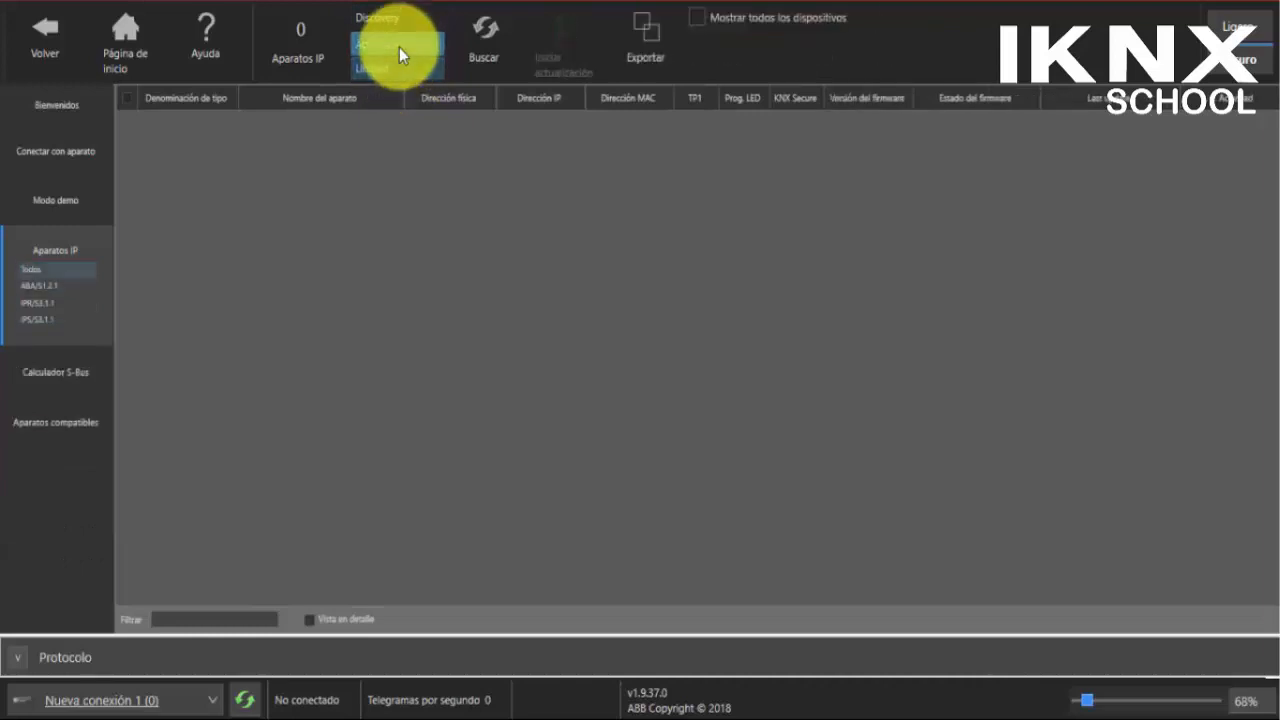
{"action": "left_click", "coordinate": [420, 28]}
{"action": "left_click", "coordinate": [409, 47]}
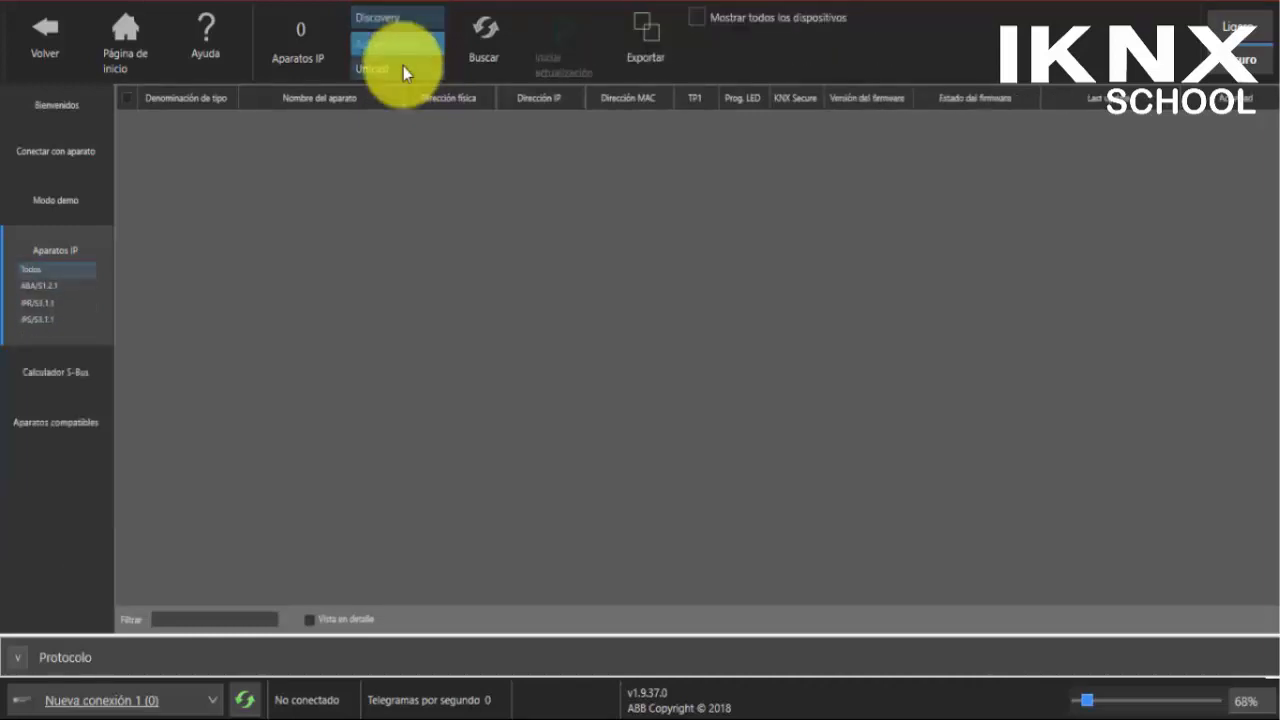
{"action": "left_click", "coordinate": [403, 67]}
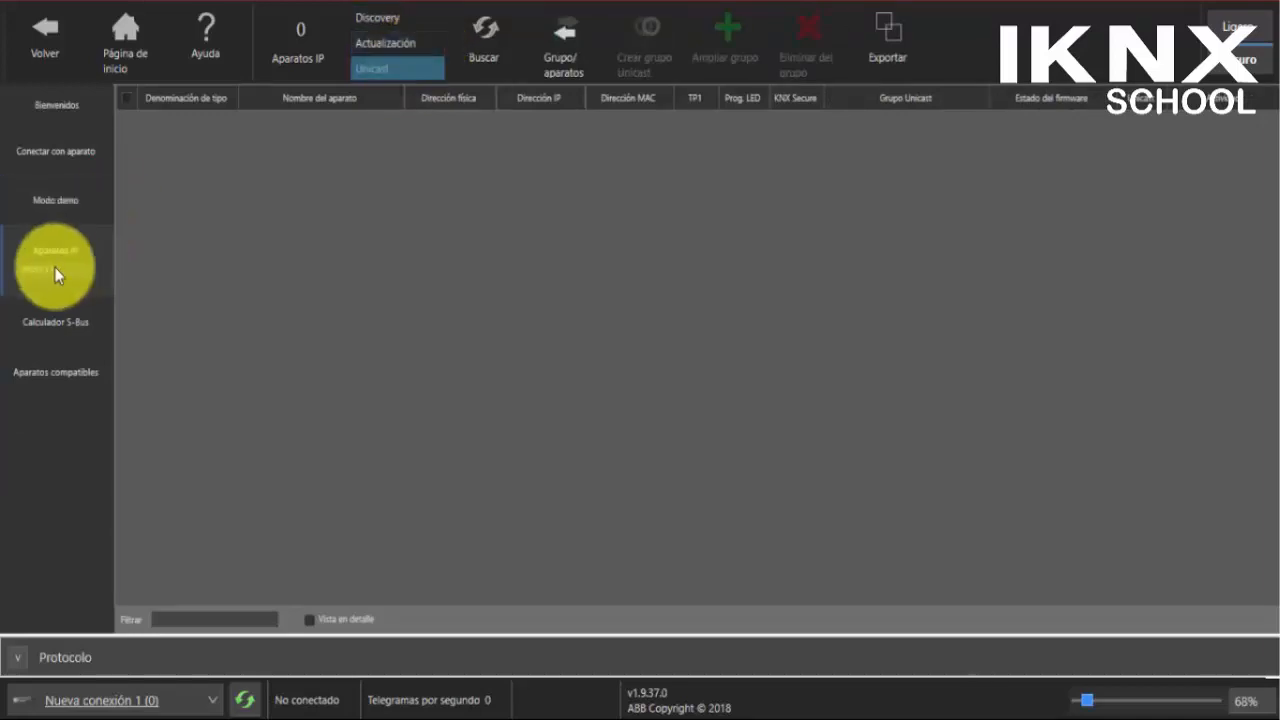
{"action": "left_click", "coordinate": [419, 47]}
{"action": "left_click", "coordinate": [409, 18]}
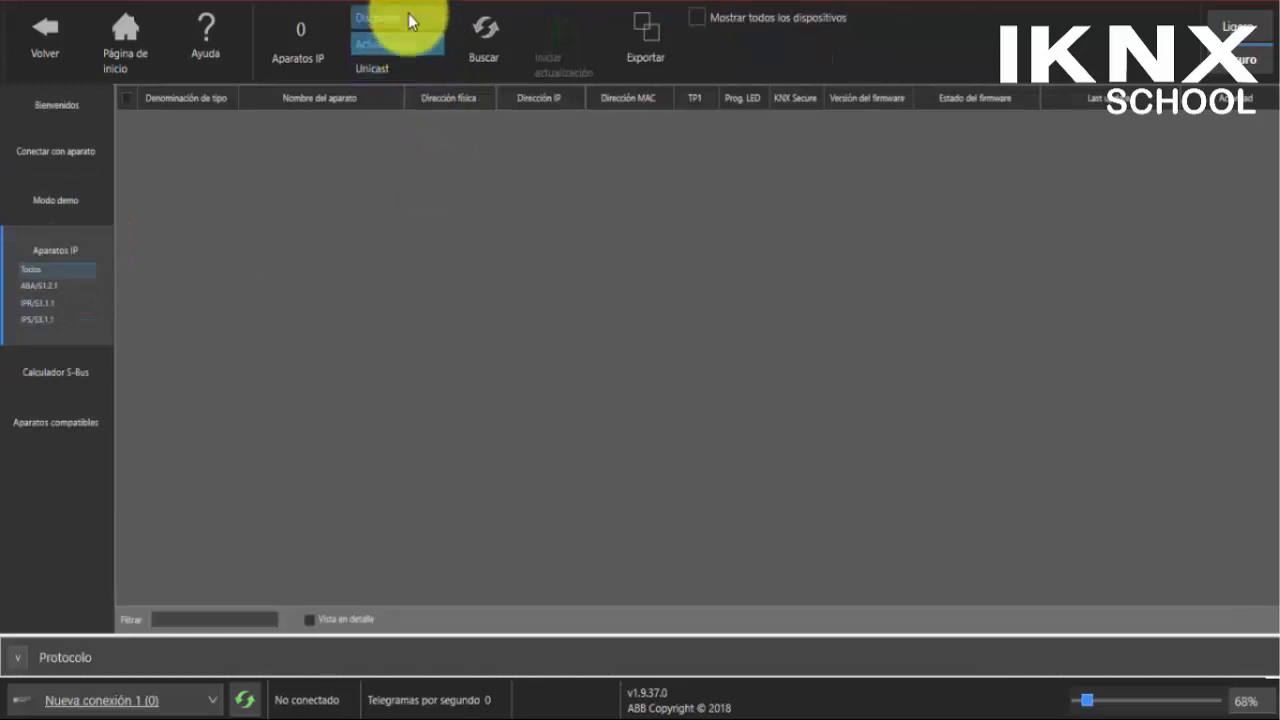
{"action": "left_click", "coordinate": [404, 68]}
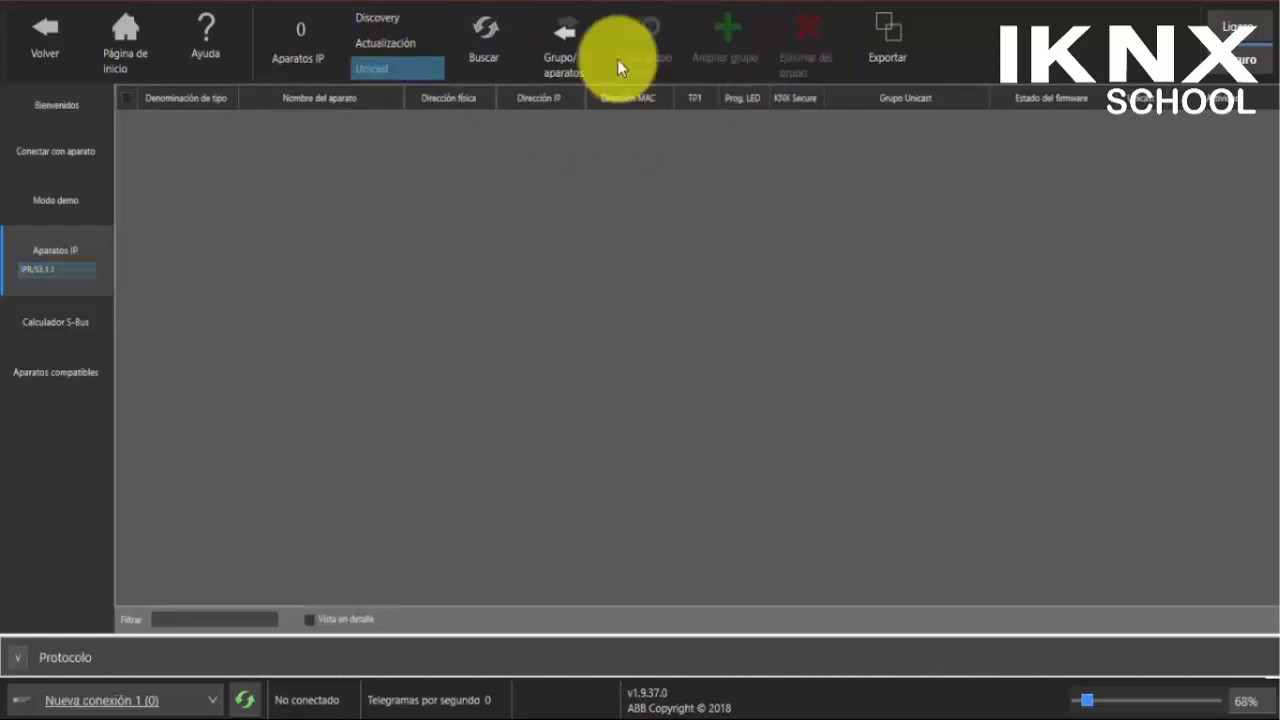
Look at the group view of the Unicast mode, check the Actualización options and return to Discovery
{"action": "left_click", "coordinate": [562, 45]}
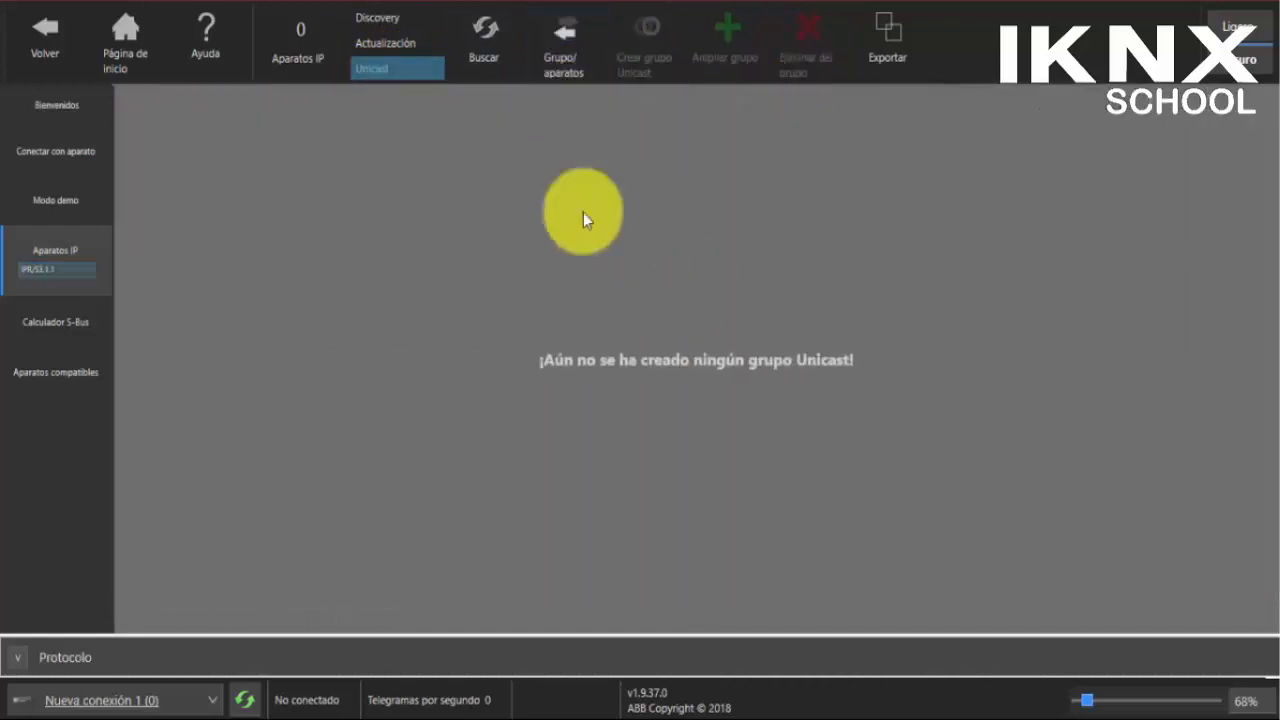
{"action": "left_click", "coordinate": [556, 58]}
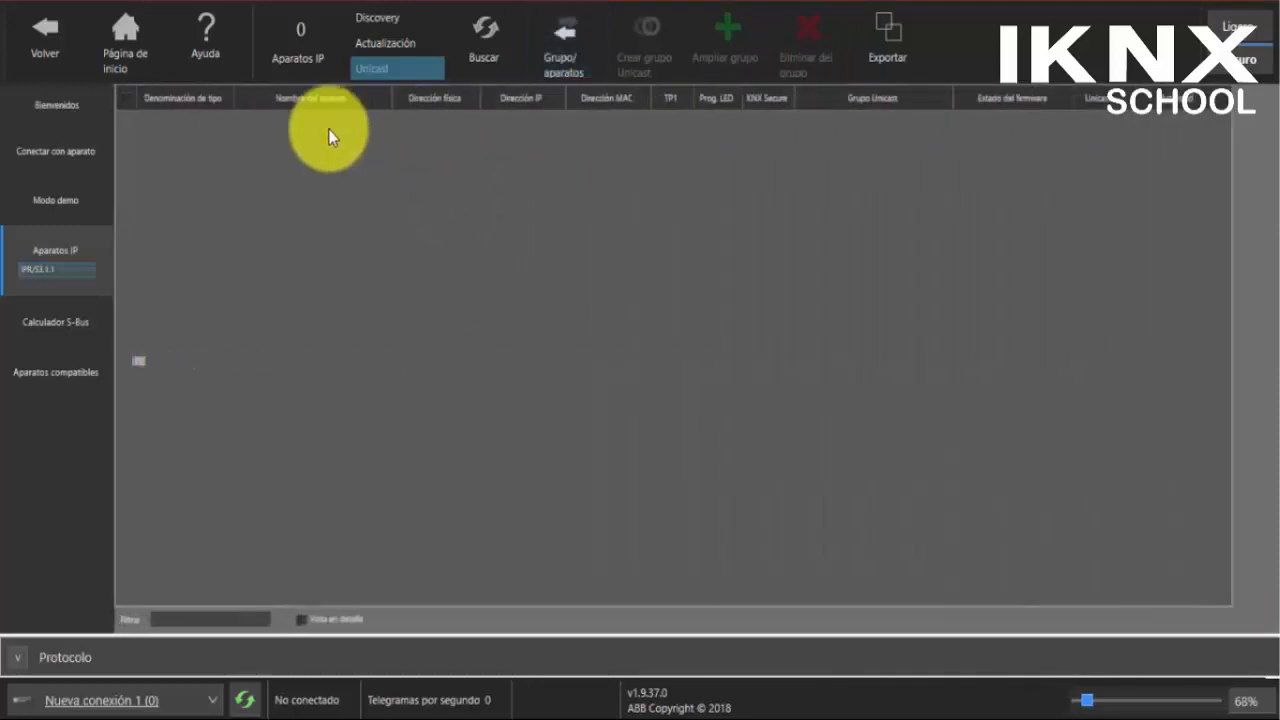
{"action": "left_click", "coordinate": [392, 43]}
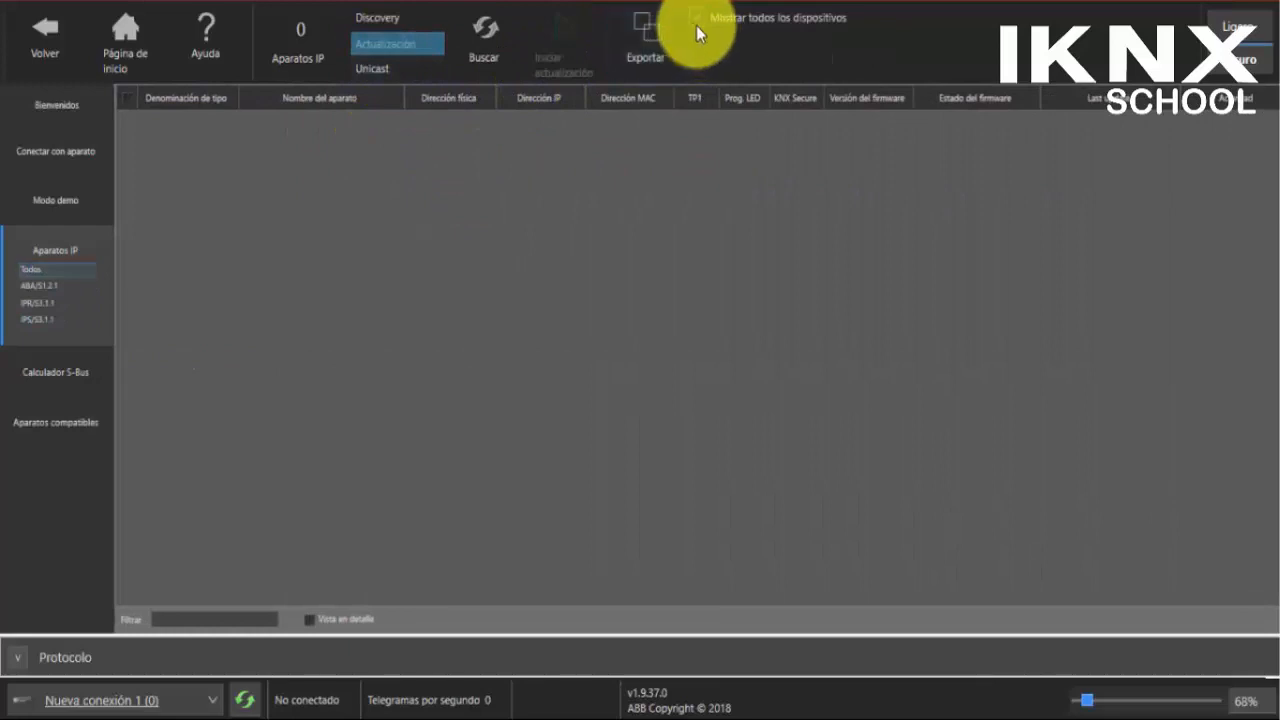
{"action": "left_click", "coordinate": [380, 22]}
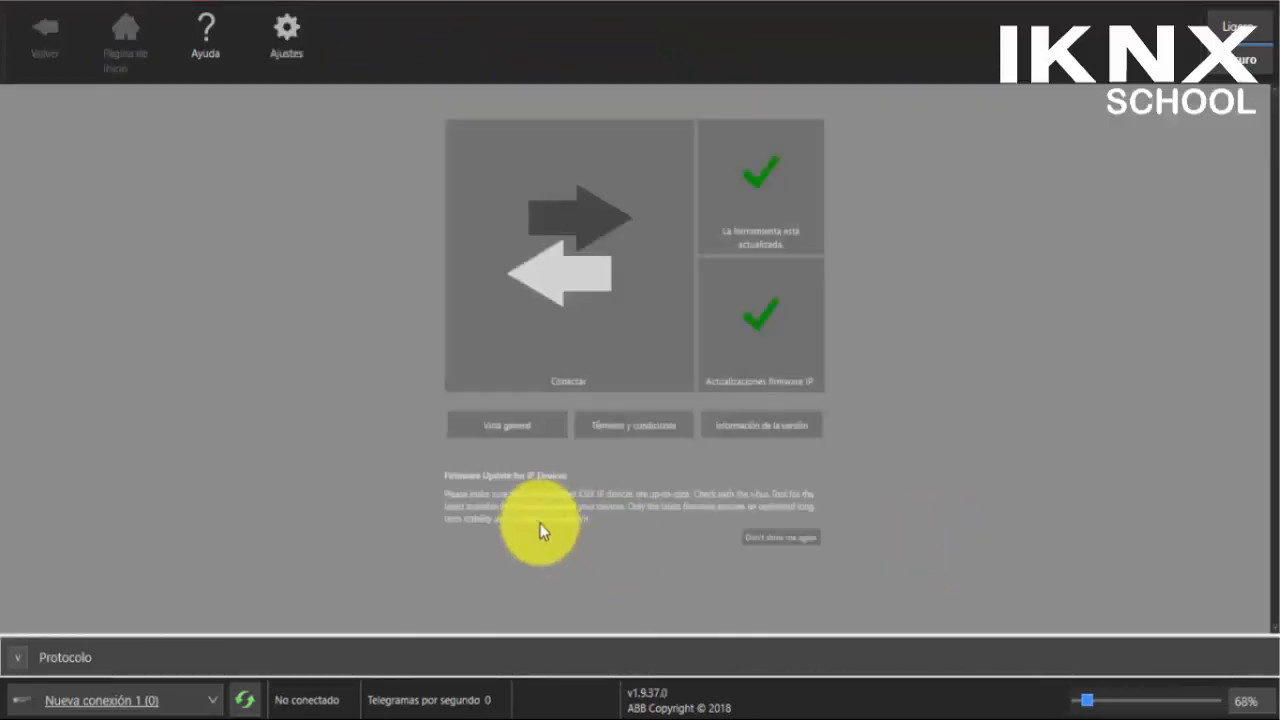
Go from the start page into the connection area and open the S-Bus calculator
{"action": "left_click", "coordinate": [502, 314]}
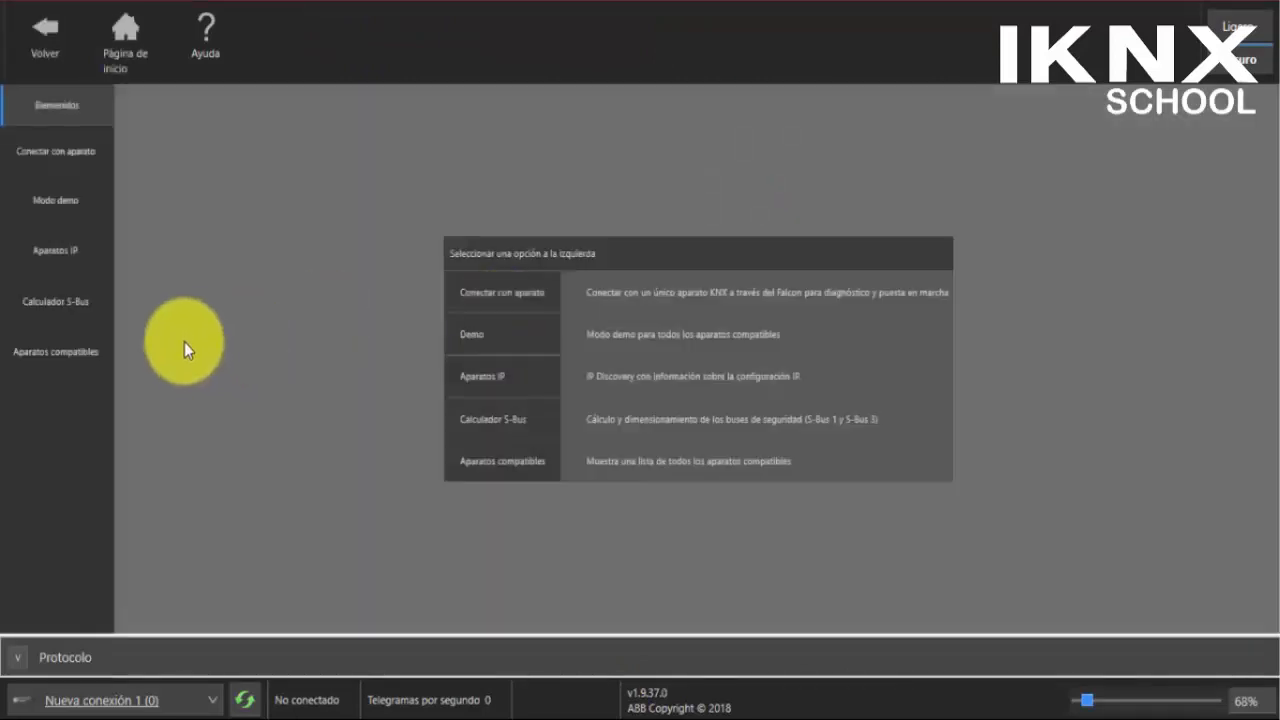
{"action": "left_click", "coordinate": [52, 299]}
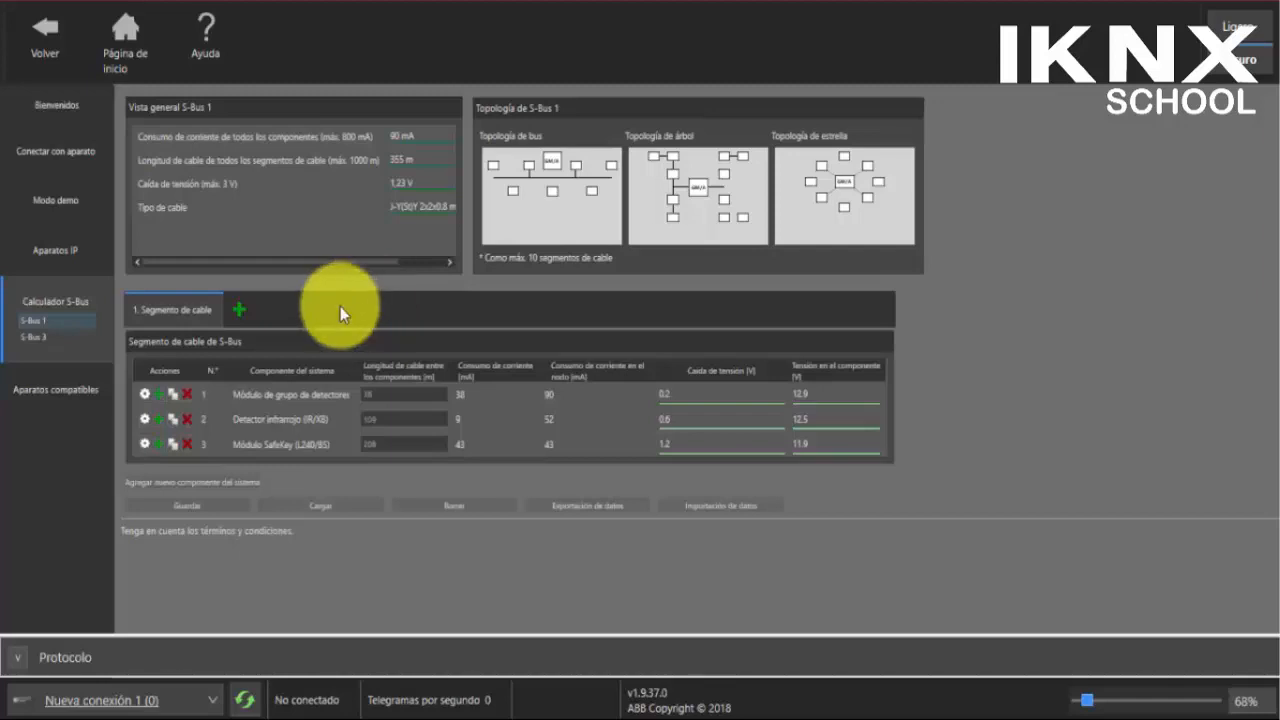
Add a second cable segment to the S-Bus 1 calculation and delete it again
{"action": "left_click", "coordinate": [237, 312]}
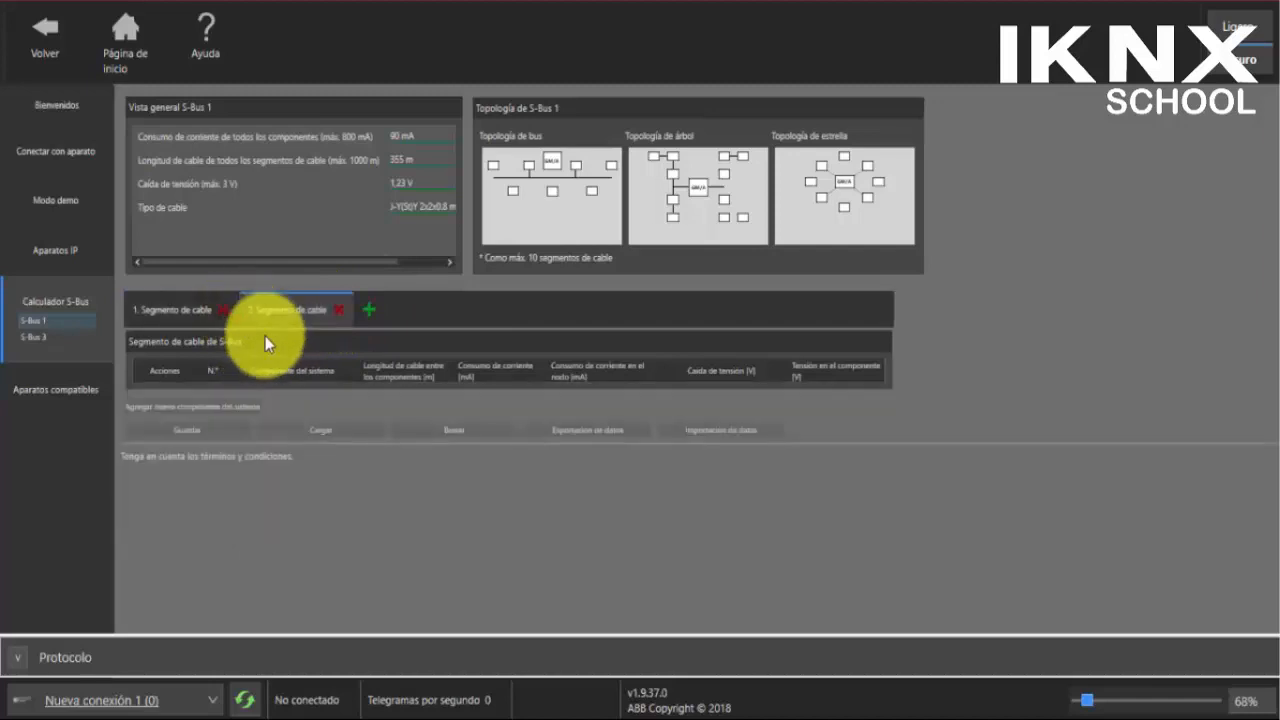
{"action": "left_click", "coordinate": [338, 311]}
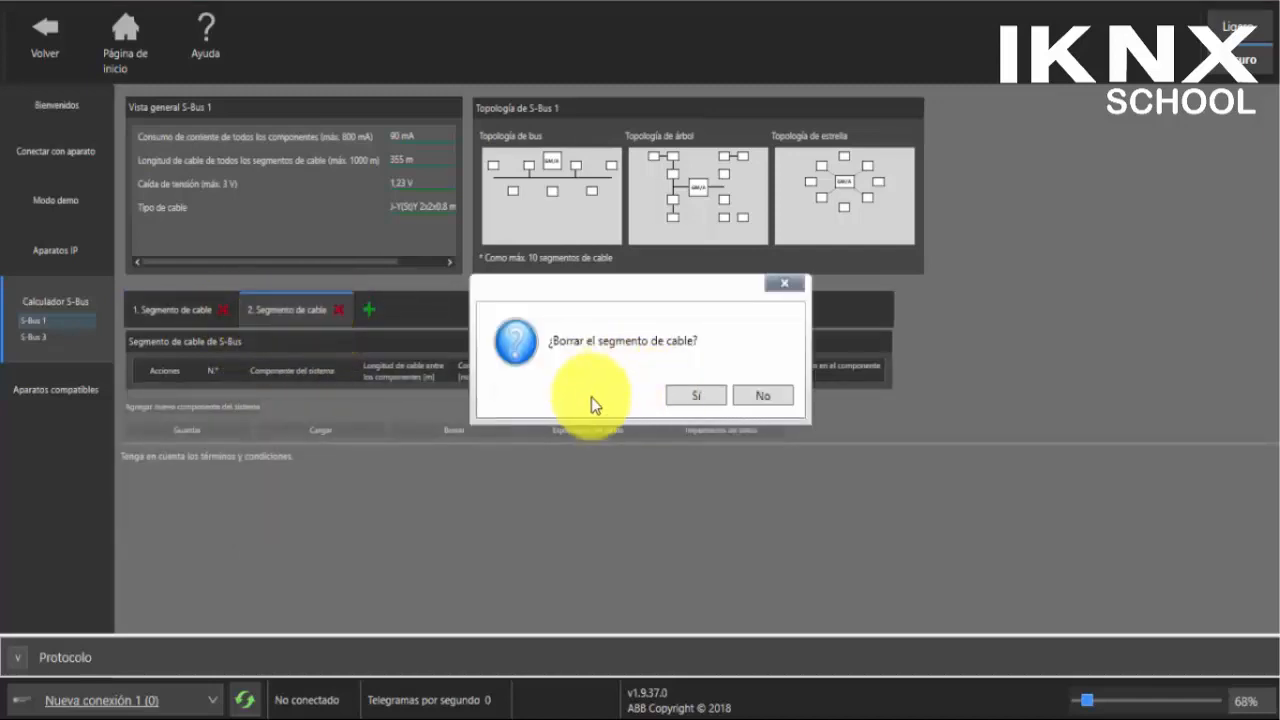
{"action": "left_click", "coordinate": [690, 396]}
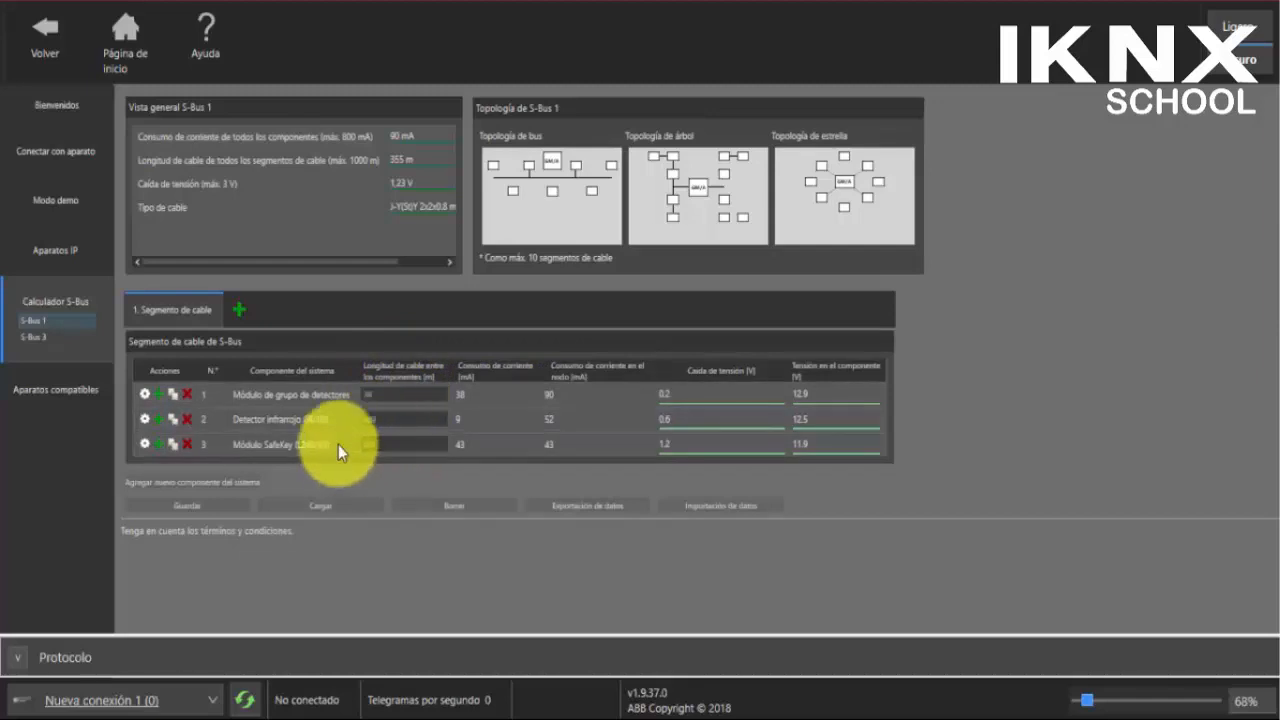
Delete the SafeKey module (L240/BS) from the S-Bus 1 cable segment
{"action": "left_click", "coordinate": [185, 444]}
{"action": "left_click", "coordinate": [694, 395]}
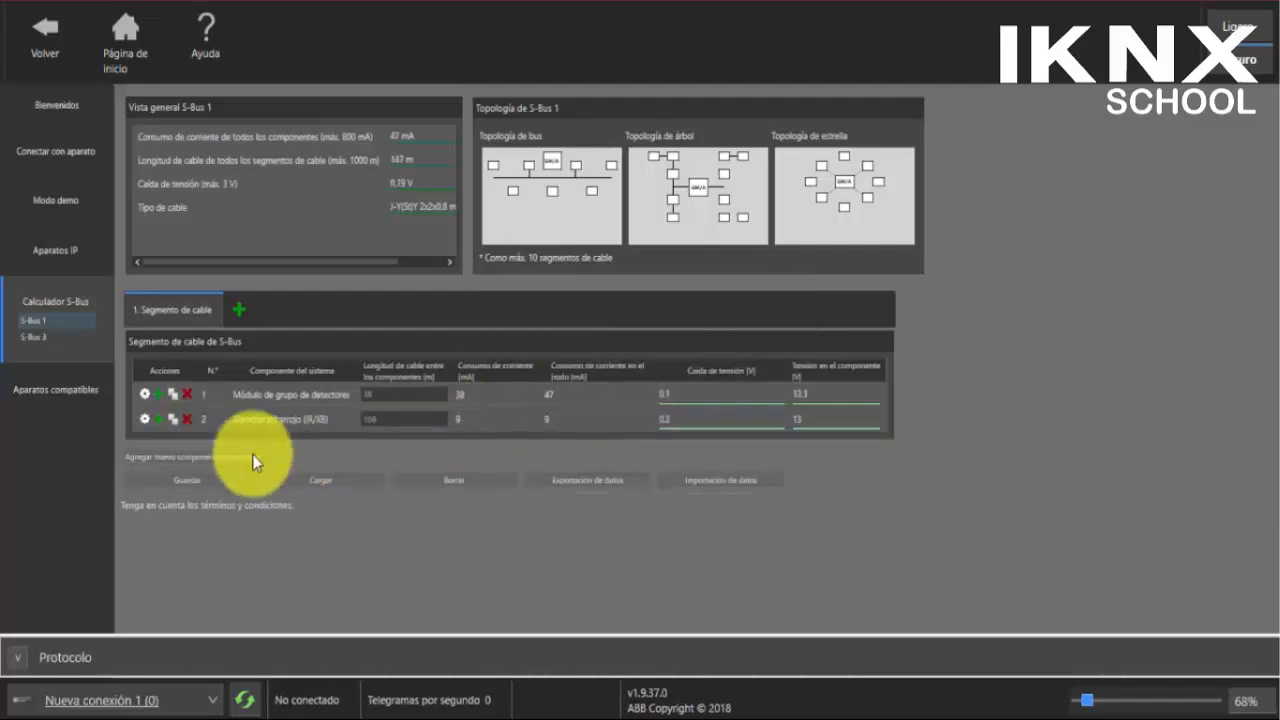
{"action": "left_click", "coordinate": [160, 419]}
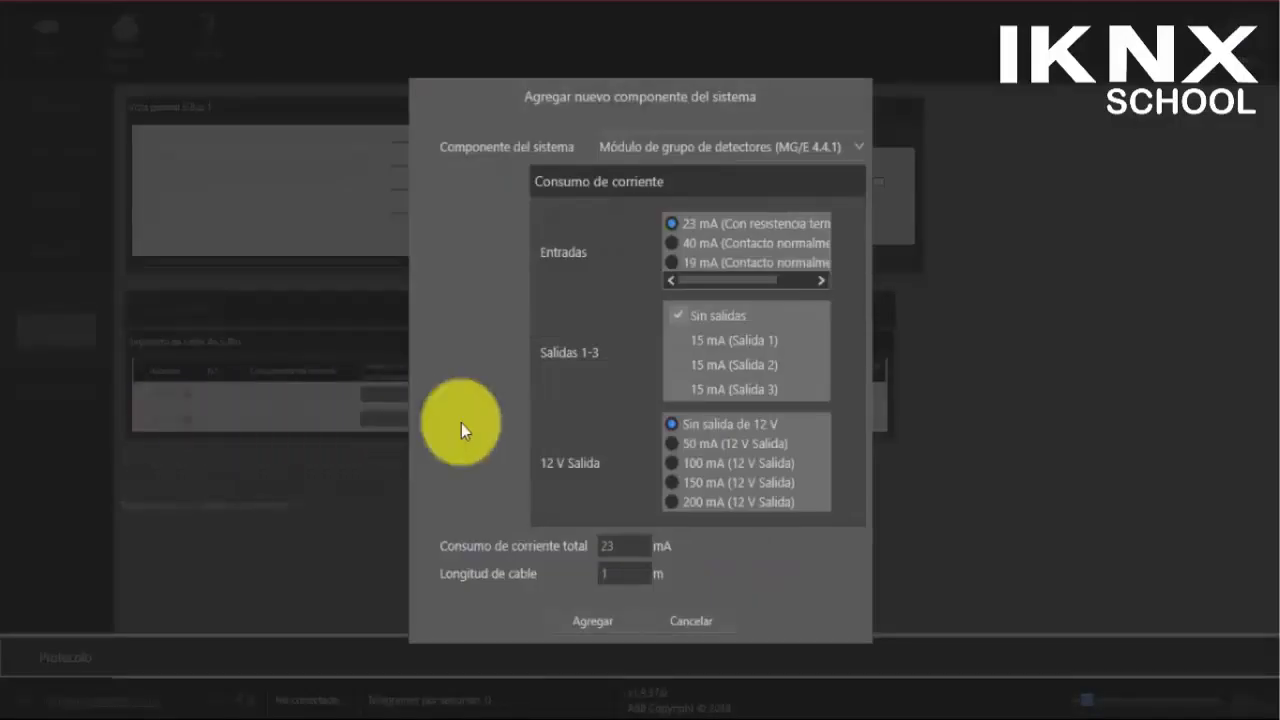
{"action": "left_click", "coordinate": [692, 618]}
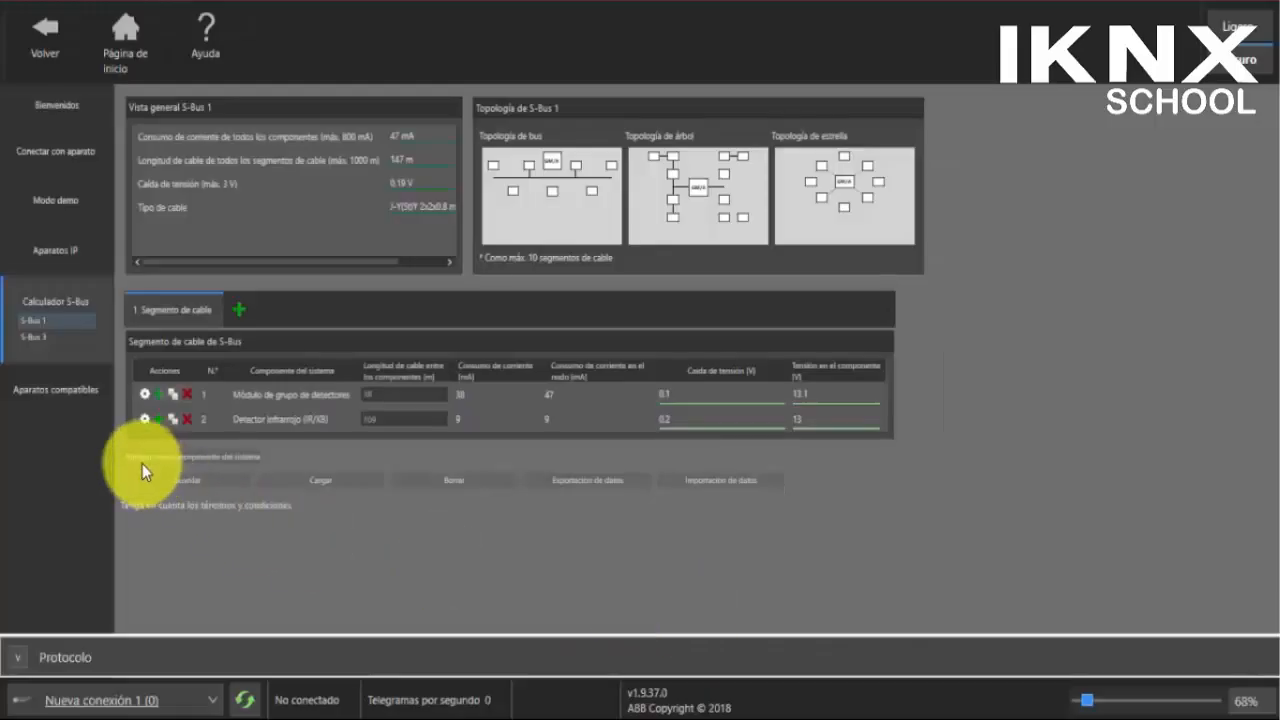
Add a SafeKey module (L240/BS) with the wired 43 mA arming device and 60 m of cable to the S-Bus 1 segment
{"action": "left_click", "coordinate": [184, 458]}
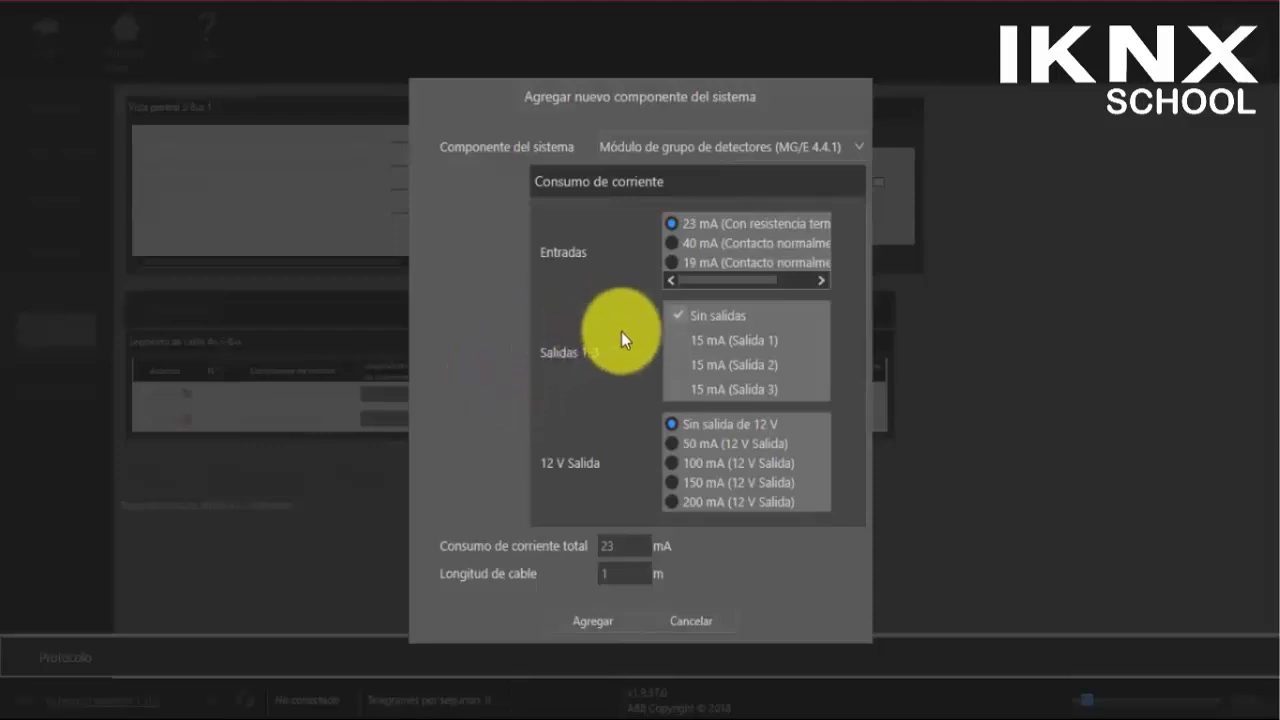
{"action": "left_click", "coordinate": [860, 150]}
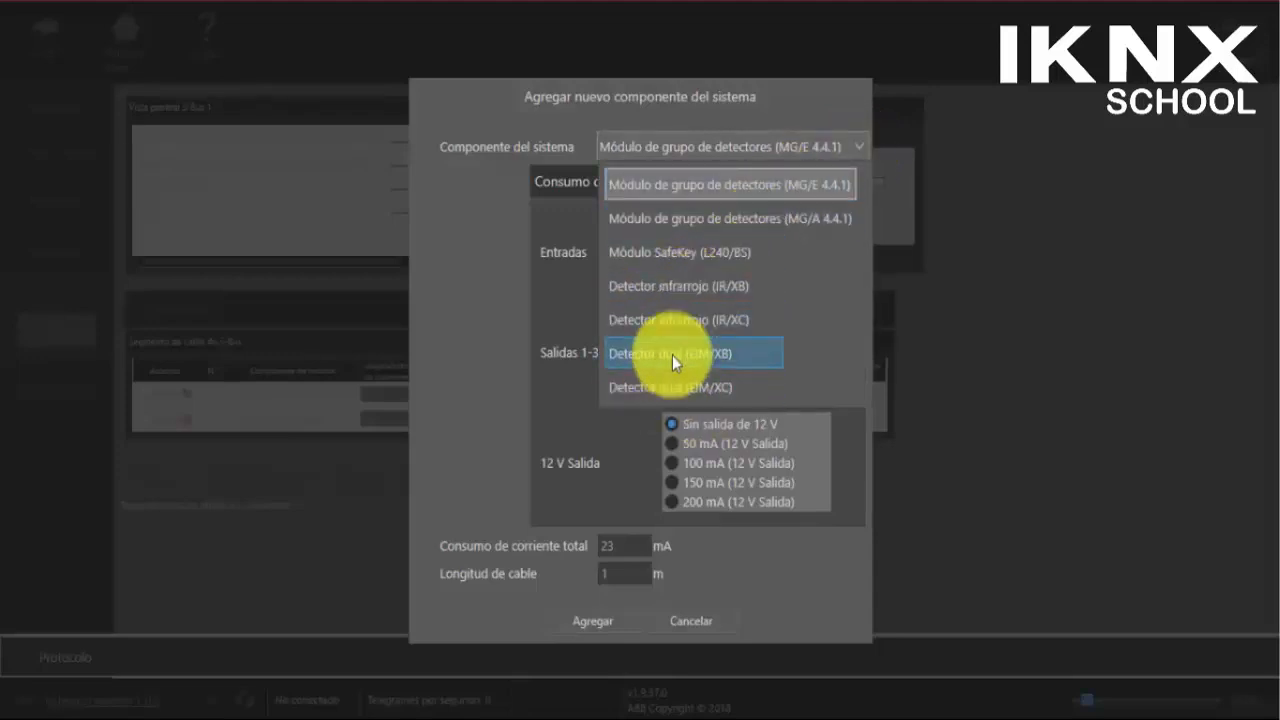
{"action": "left_click", "coordinate": [685, 252]}
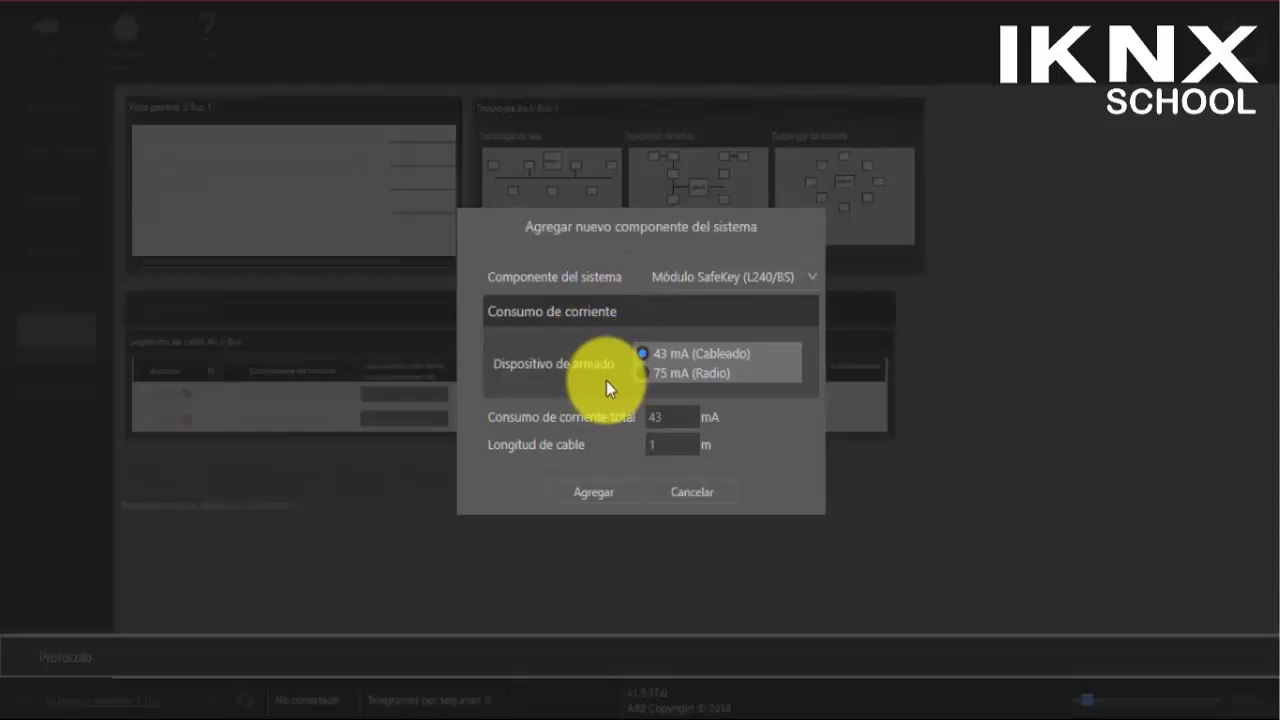
{"action": "left_click", "coordinate": [643, 374]}
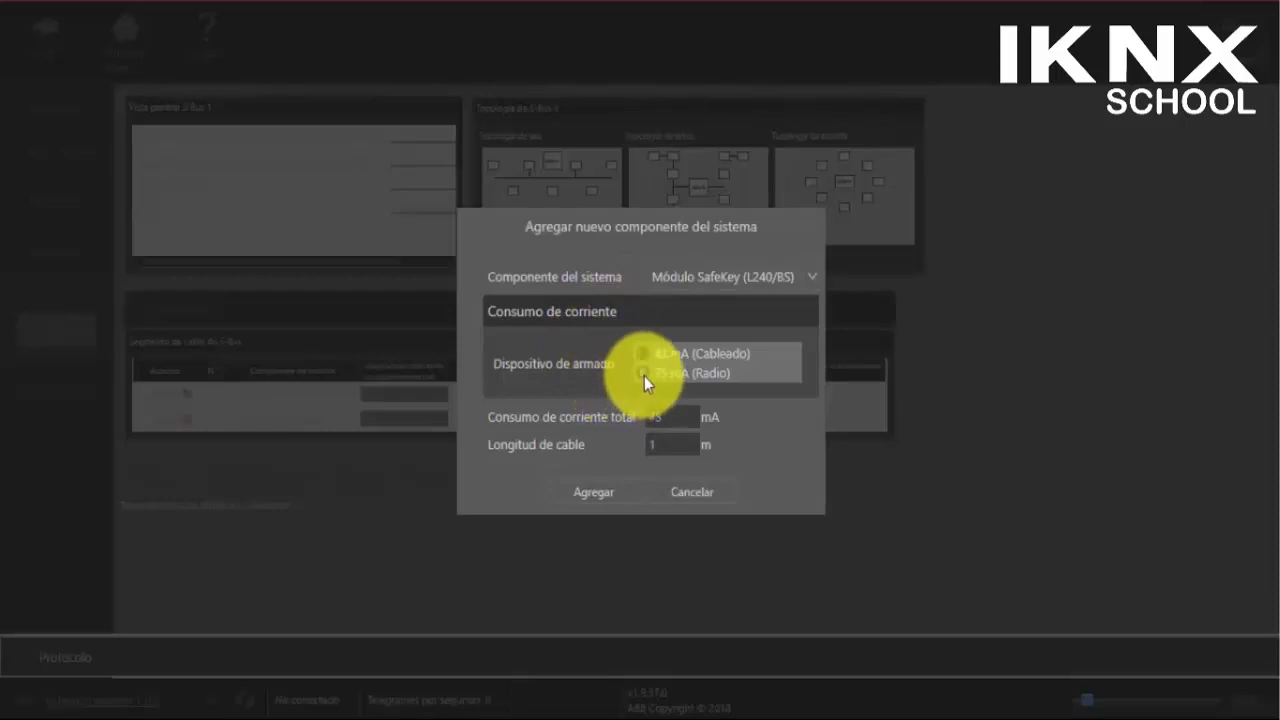
{"action": "left_click", "coordinate": [643, 357]}
{"action": "left_click", "coordinate": [644, 374]}
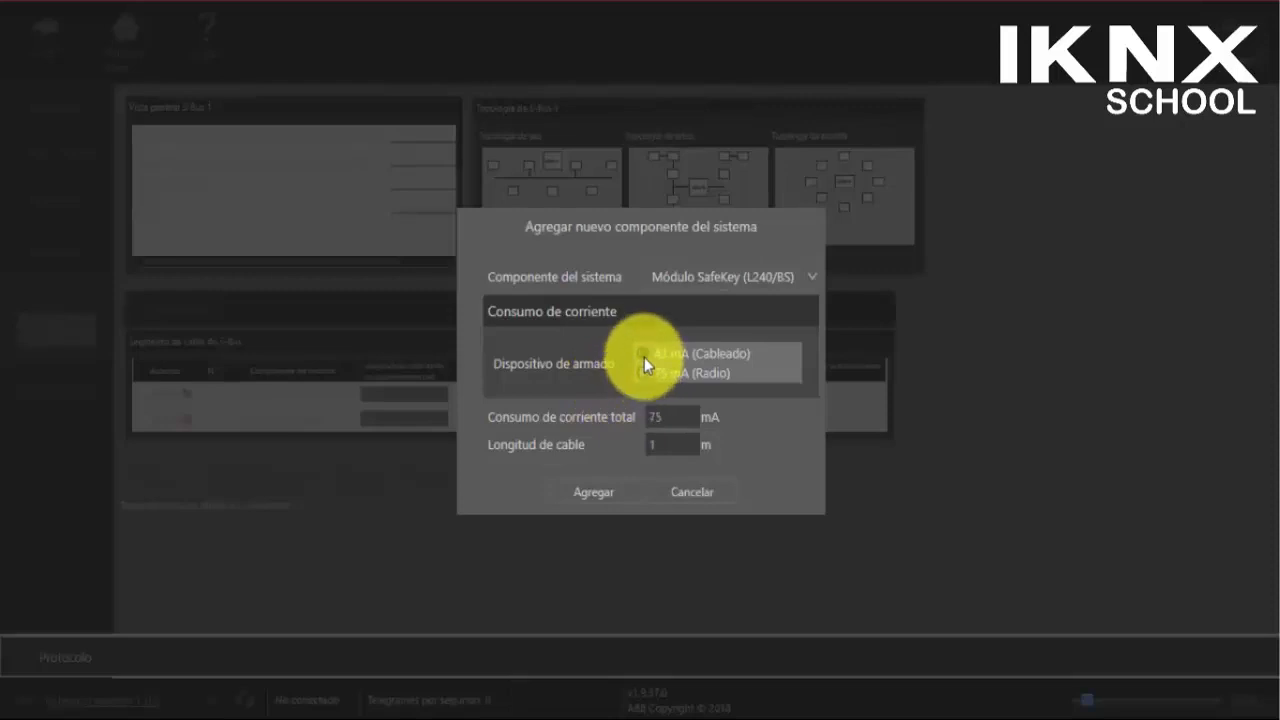
{"action": "left_click", "coordinate": [644, 357]}
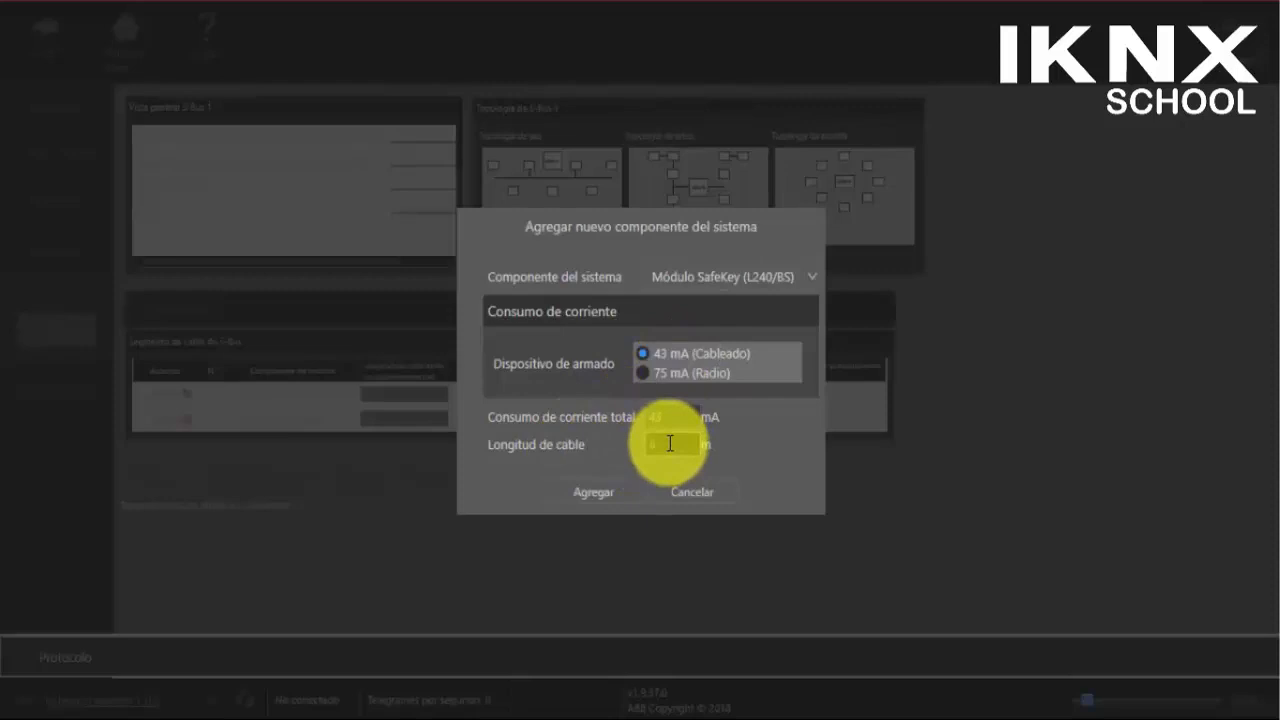
{"action": "left_click", "coordinate": [600, 498]}
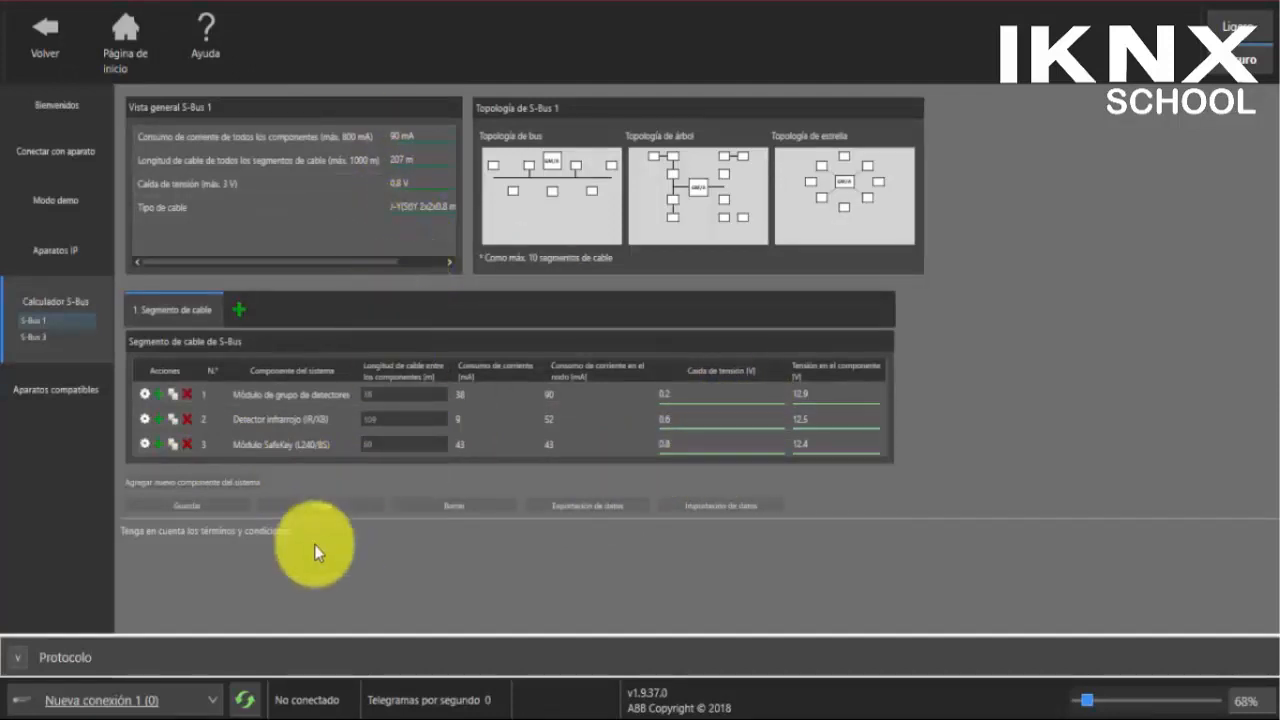
View the settings dialog of the third S-Bus 1 component without changes, and compare the S-Bus 1 and S-Bus 3 calculator pages
{"action": "left_click", "coordinate": [145, 446]}
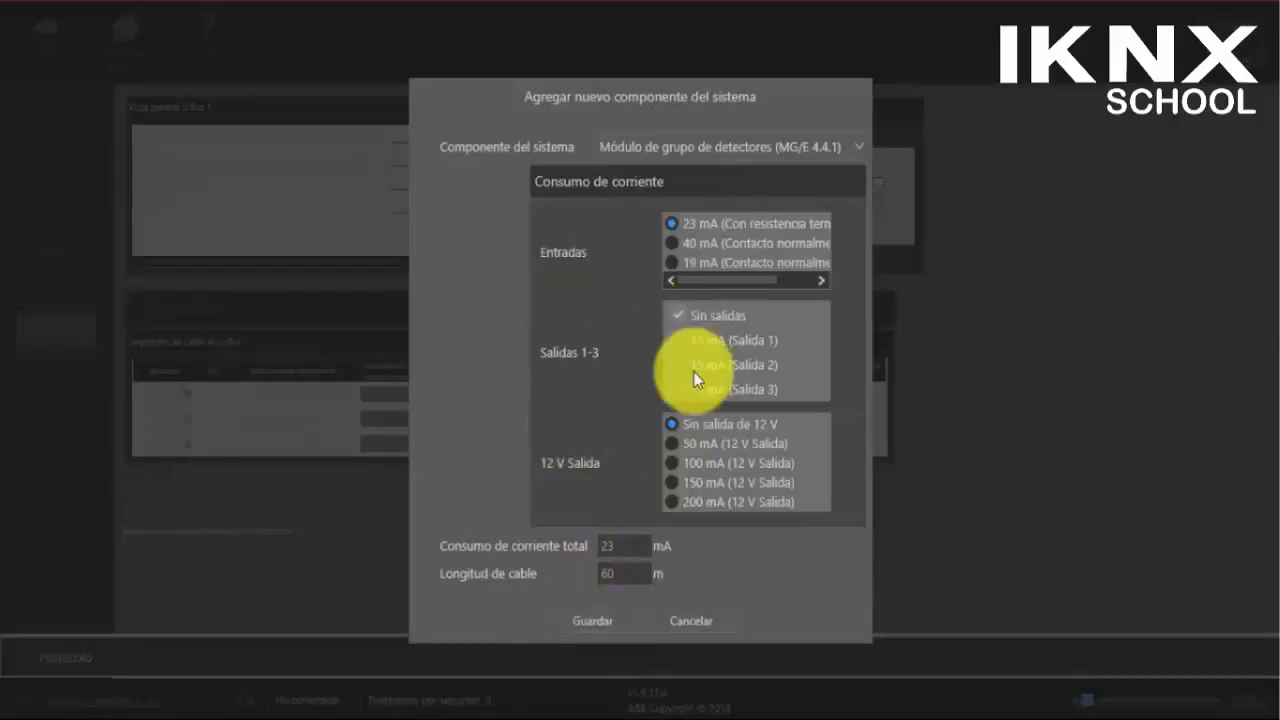
{"action": "left_click", "coordinate": [664, 621]}
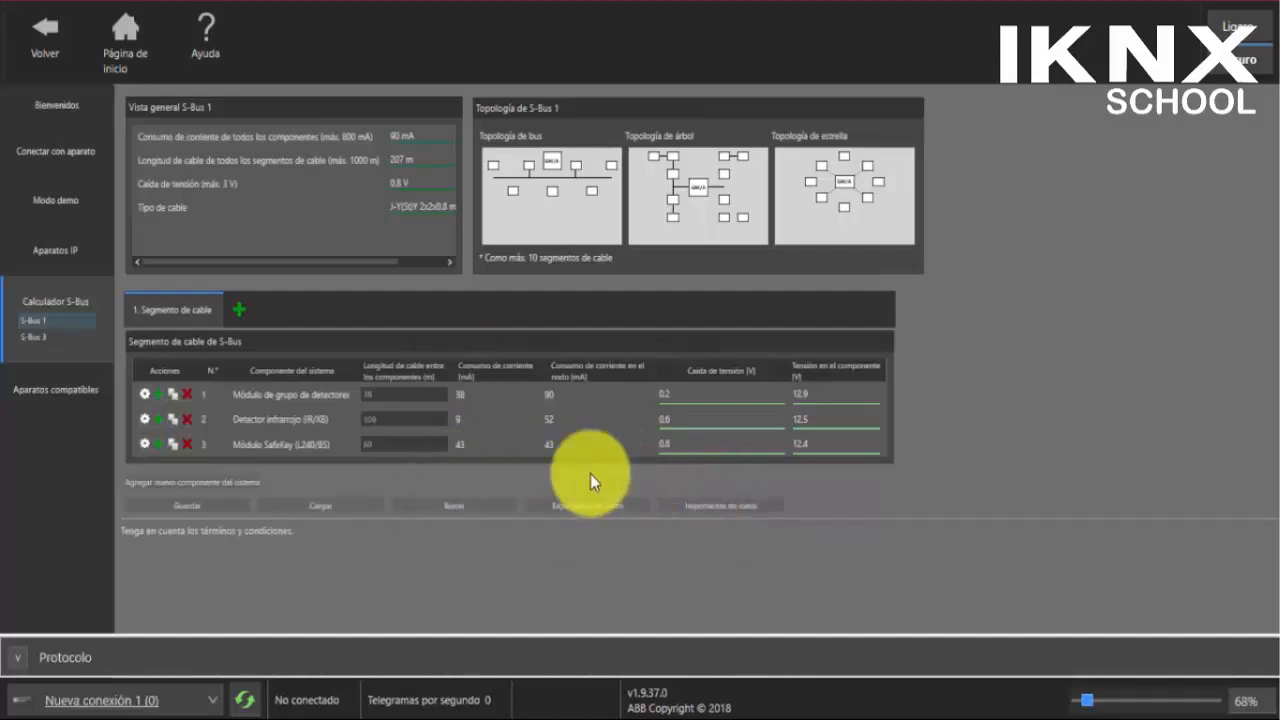
{"action": "left_click", "coordinate": [48, 338]}
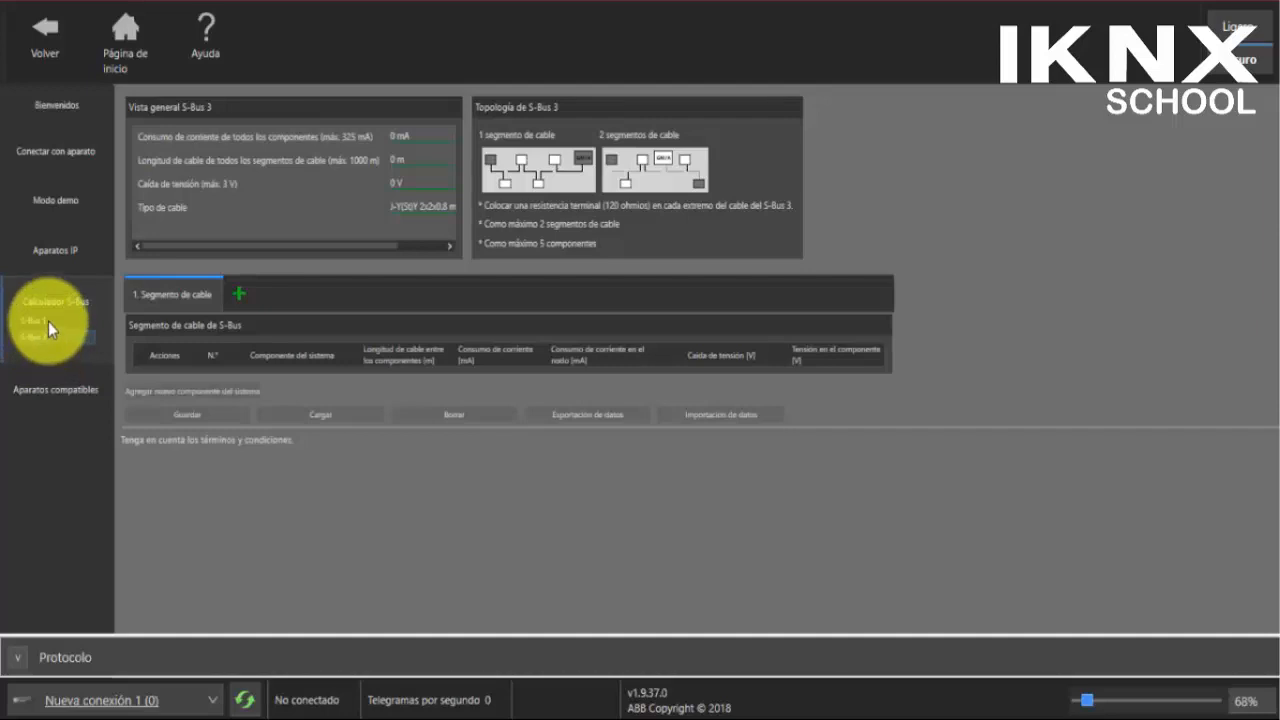
{"action": "left_click", "coordinate": [48, 321]}
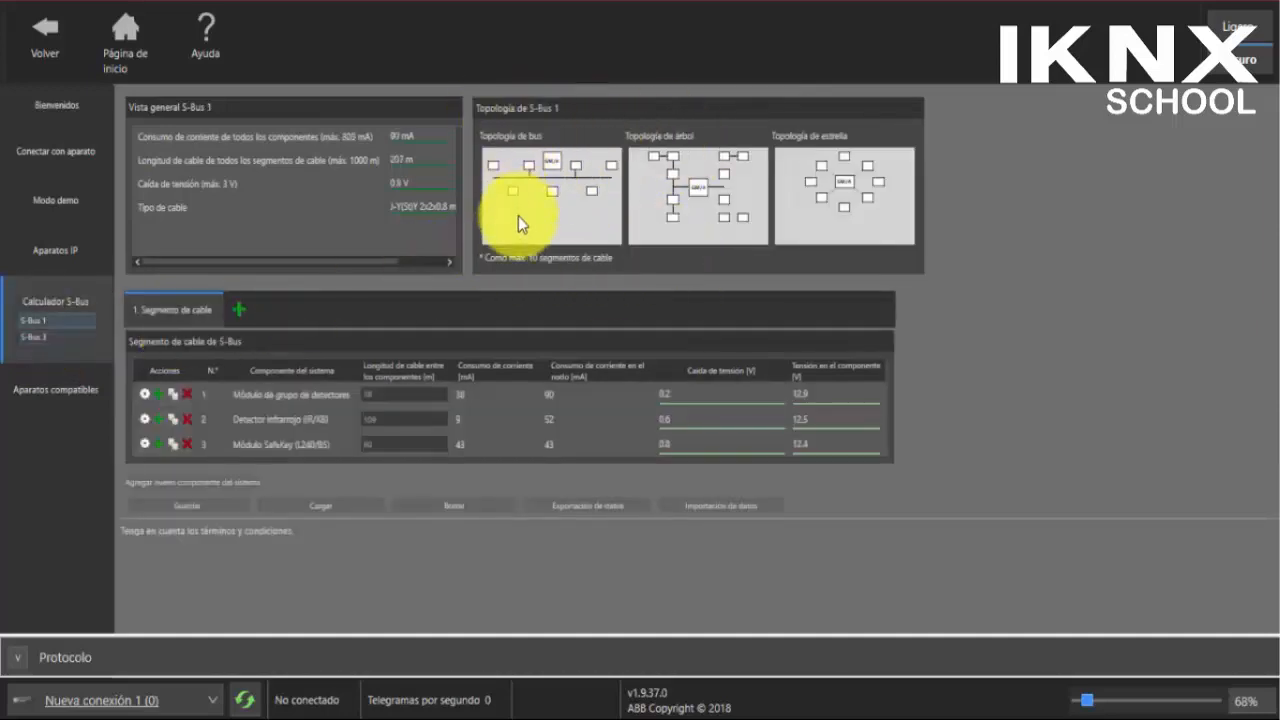
{"action": "left_click", "coordinate": [78, 335]}
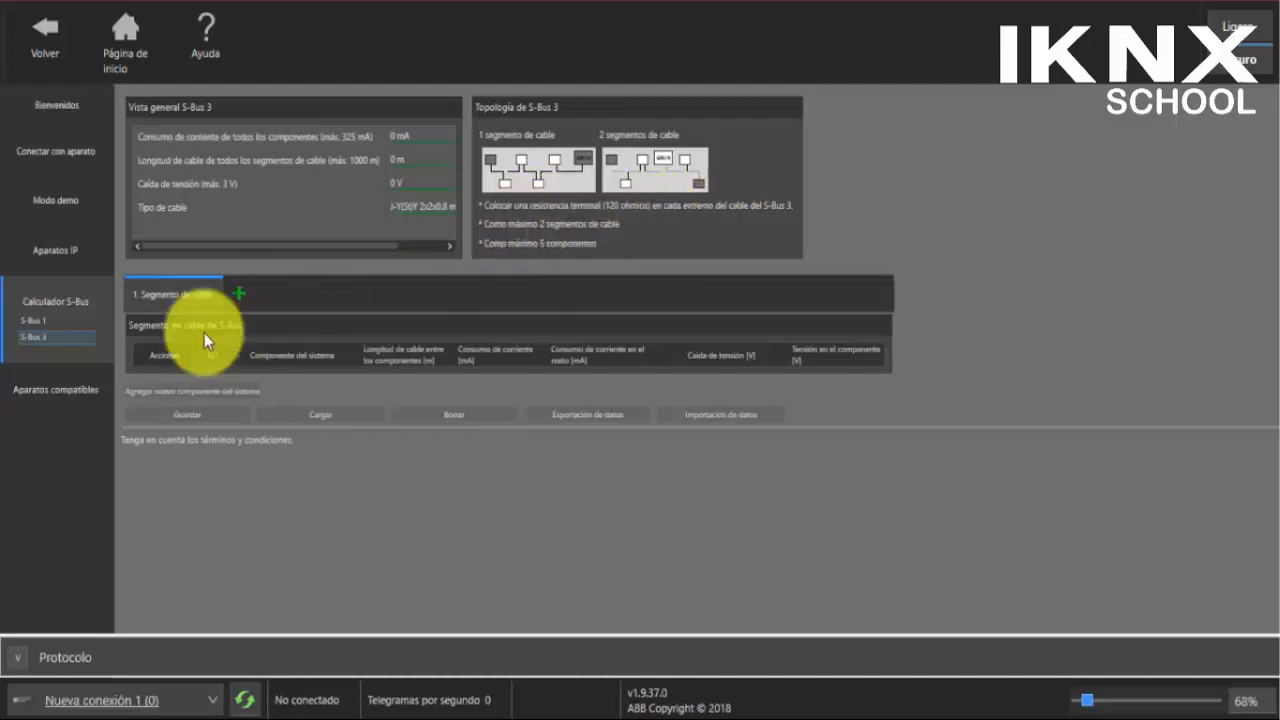
{"action": "left_click", "coordinate": [53, 322]}
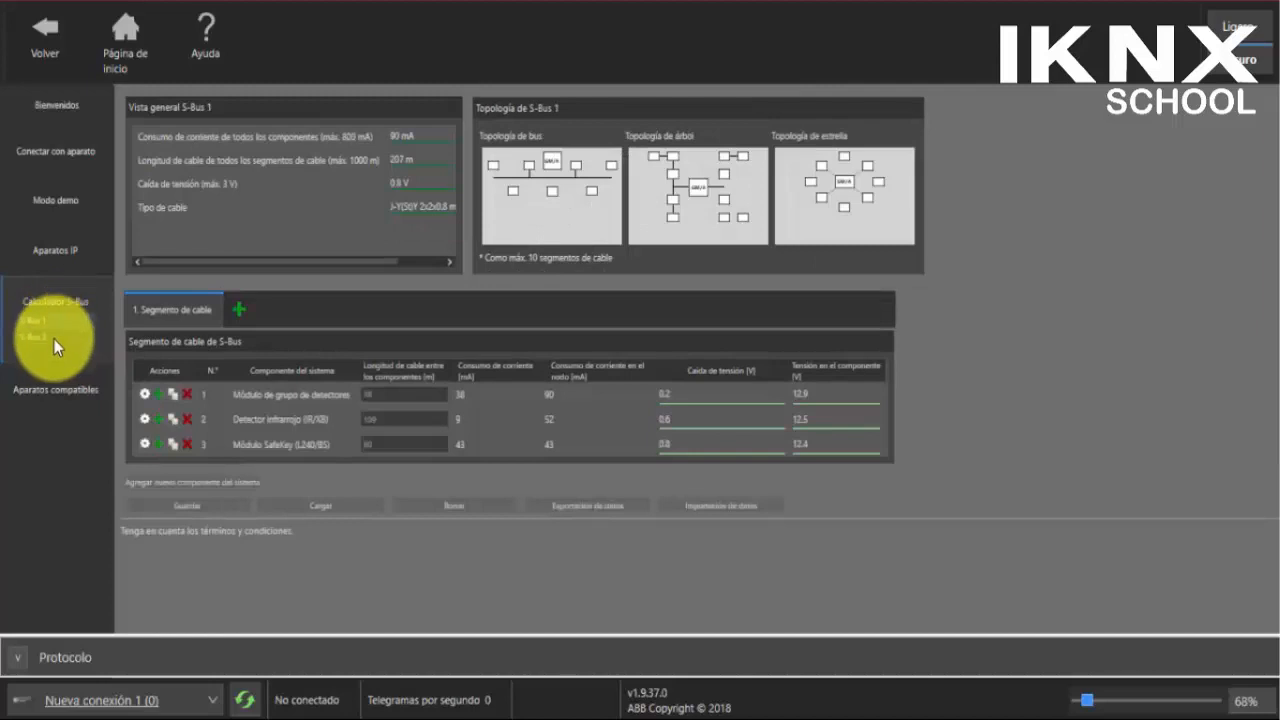
{"action": "left_click", "coordinate": [52, 339]}
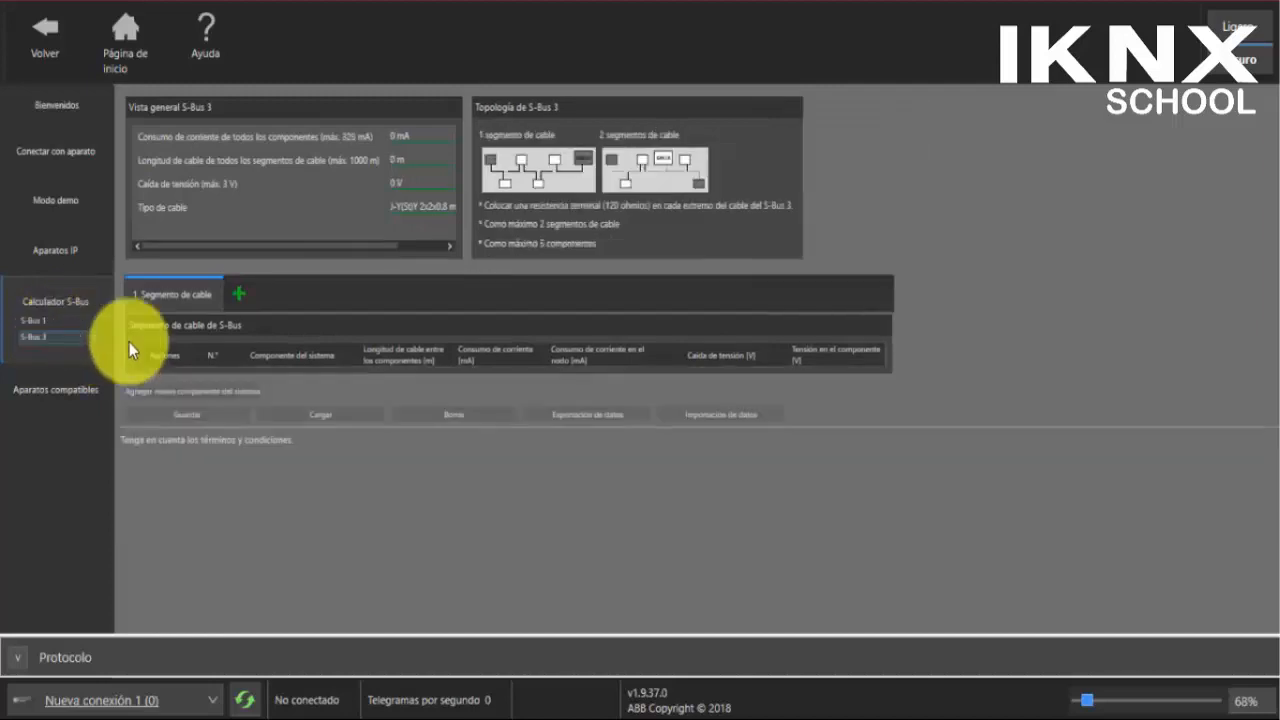
{"action": "left_click", "coordinate": [180, 394]}
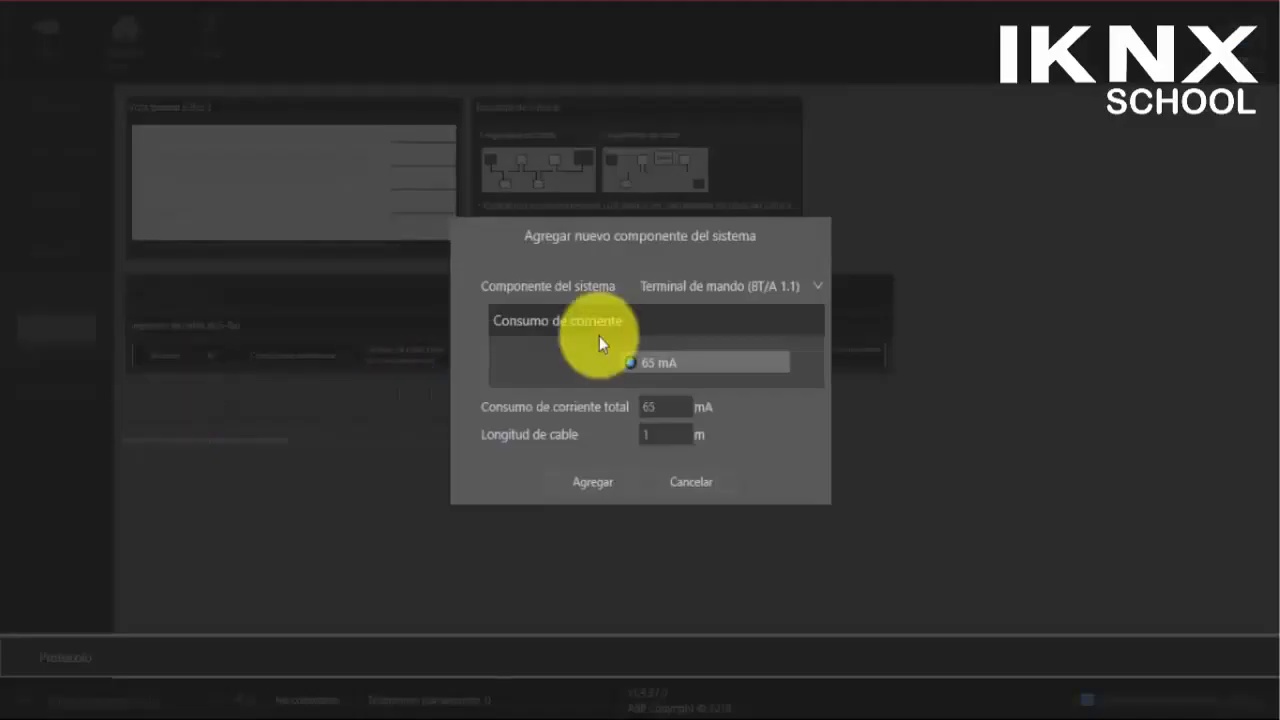
{"action": "left_click", "coordinate": [816, 289]}
{"action": "left_click", "coordinate": [748, 323]}
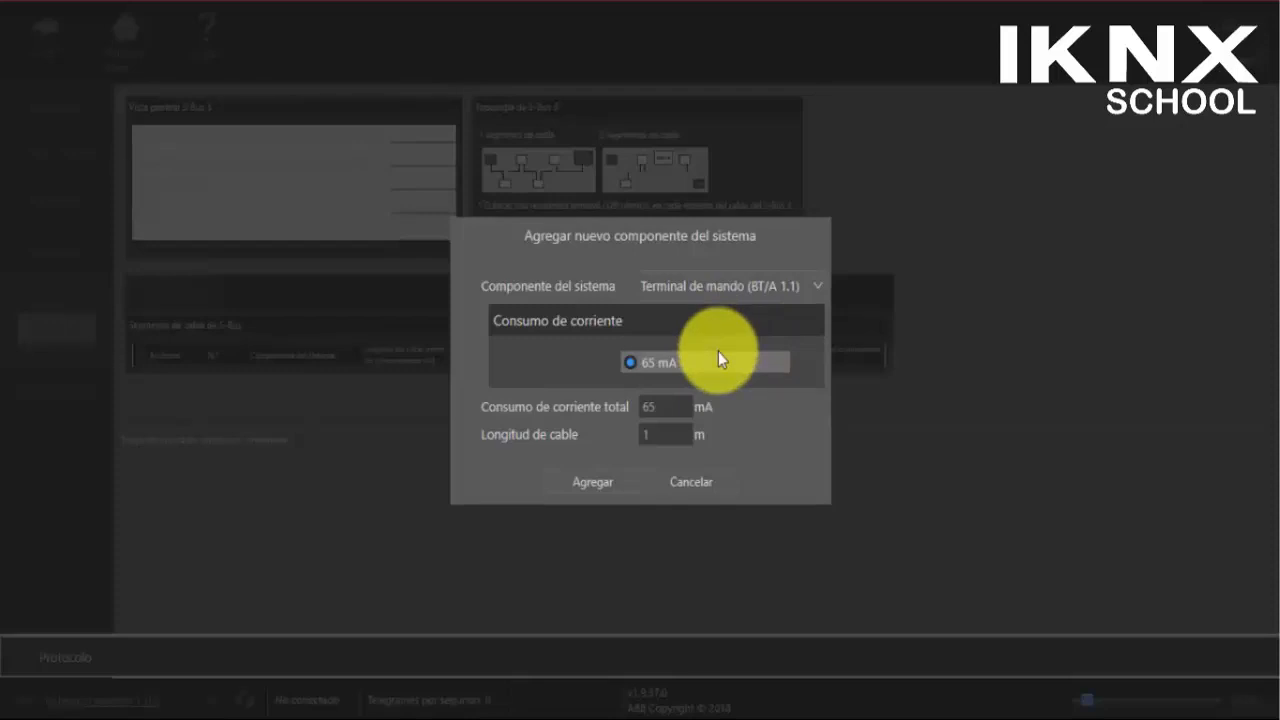
{"action": "left_click", "coordinate": [704, 487]}
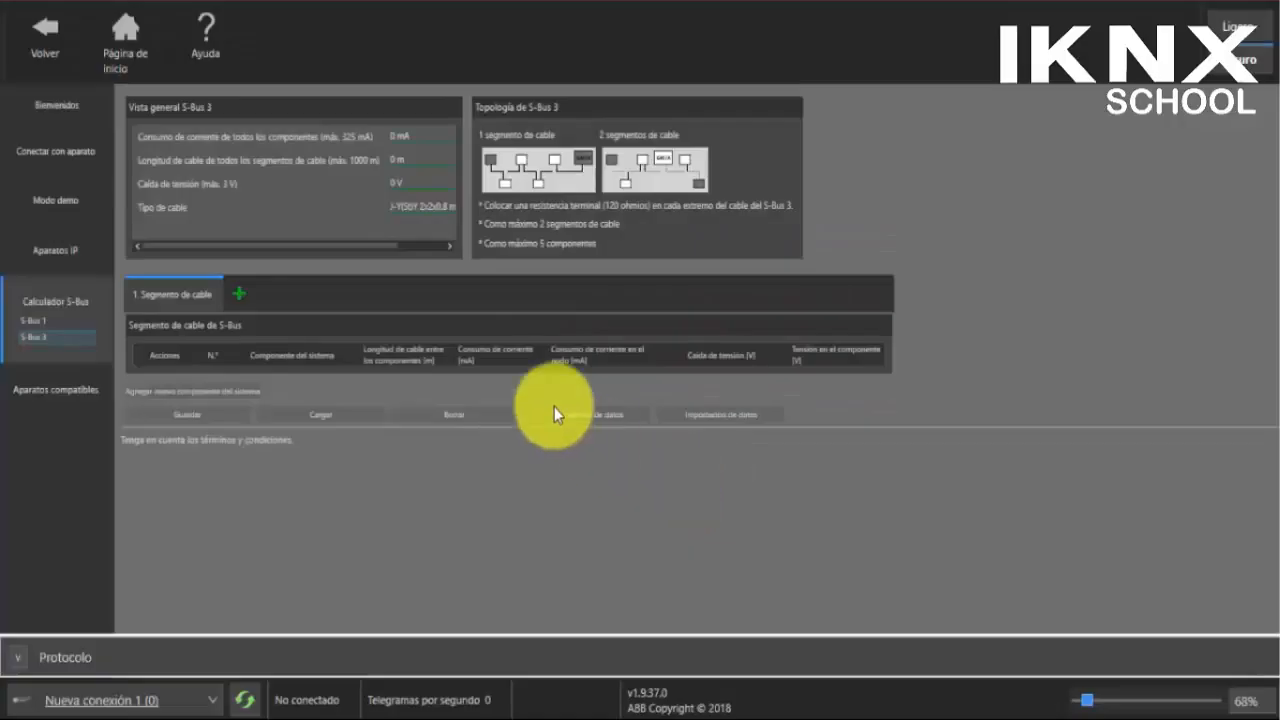
Add the control terminal BT/A 1.1 with 10 m of cable to the S-Bus 3 segment and open its cable length for editing
{"action": "left_click", "coordinate": [195, 393]}
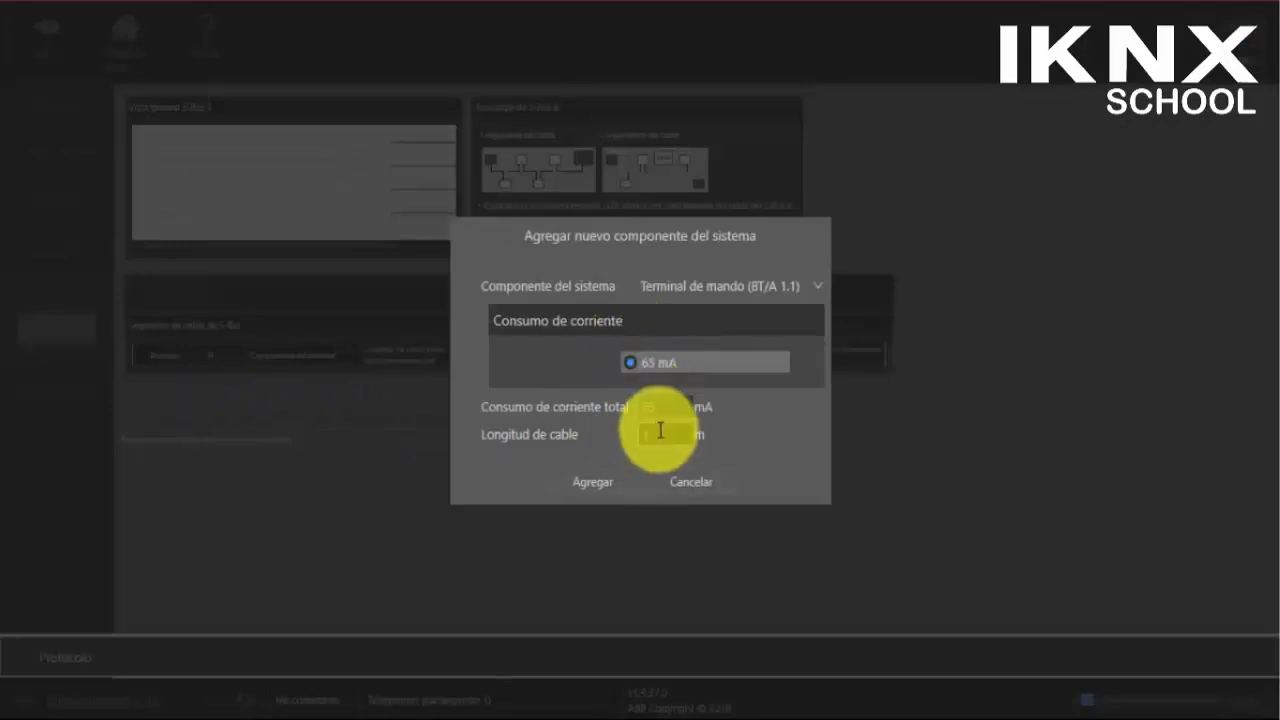
{"action": "left_click", "coordinate": [572, 483]}
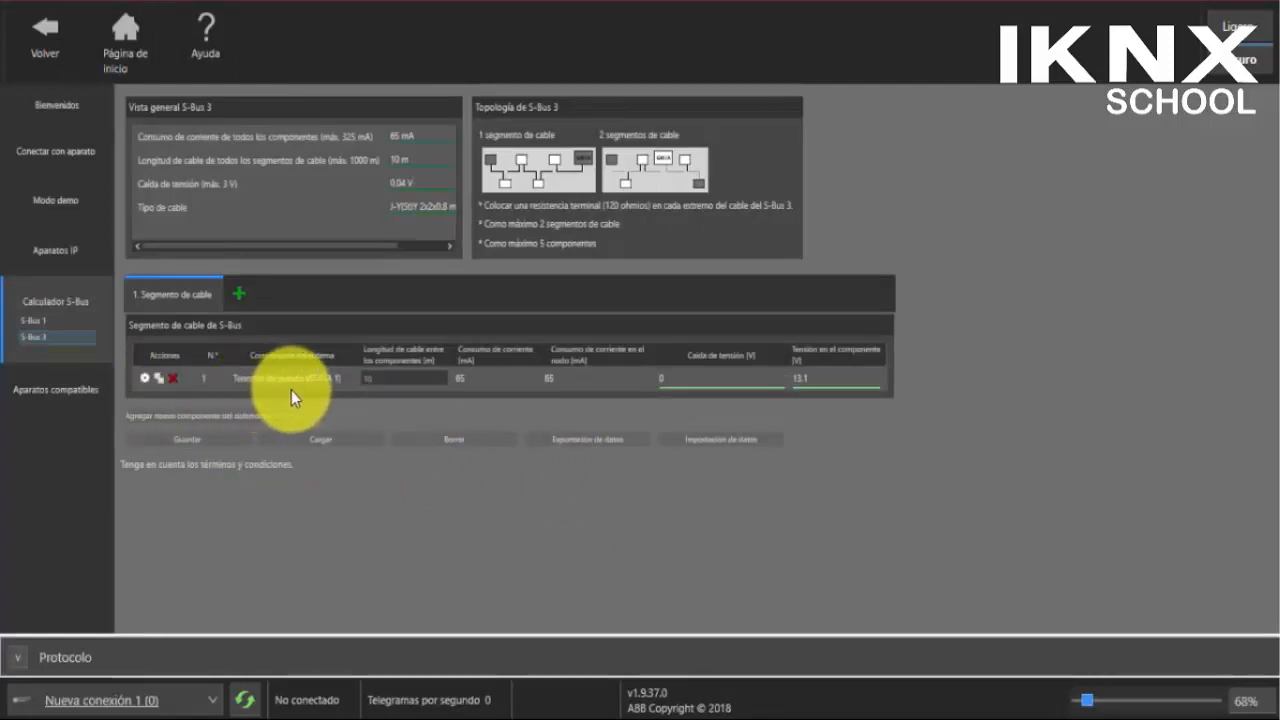
{"action": "left_click", "coordinate": [378, 380]}
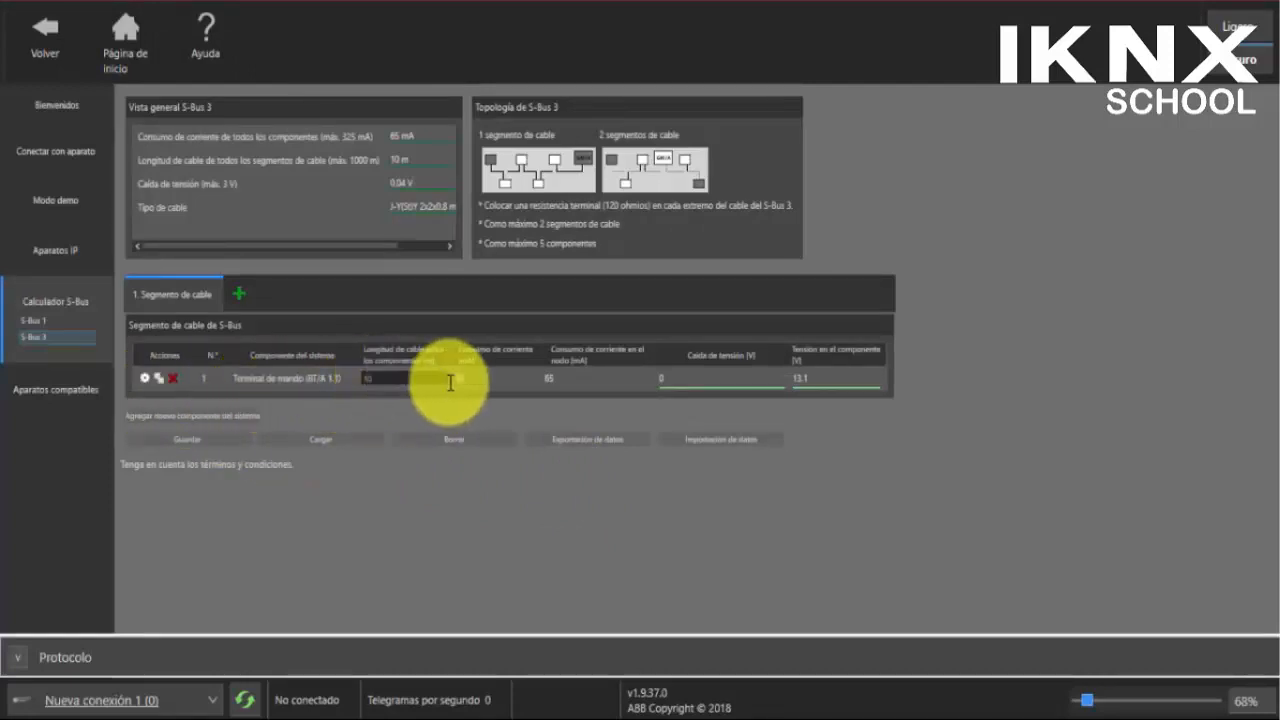